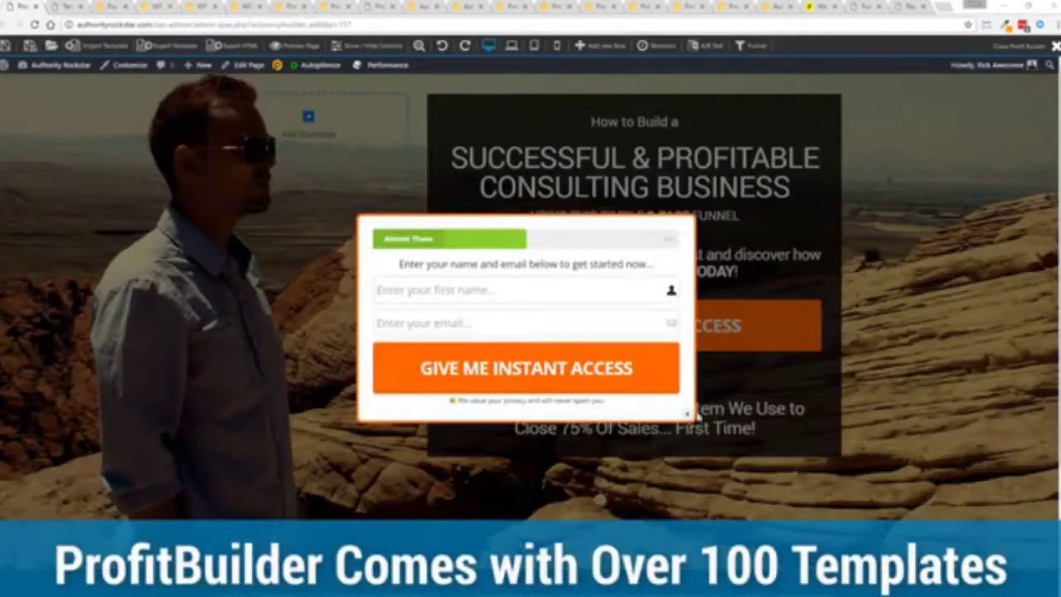
- Close, reopen and close the opt-in popup, then open the consulting-business headline's Heading settings
click(691, 421)
mouse_move(634, 365)
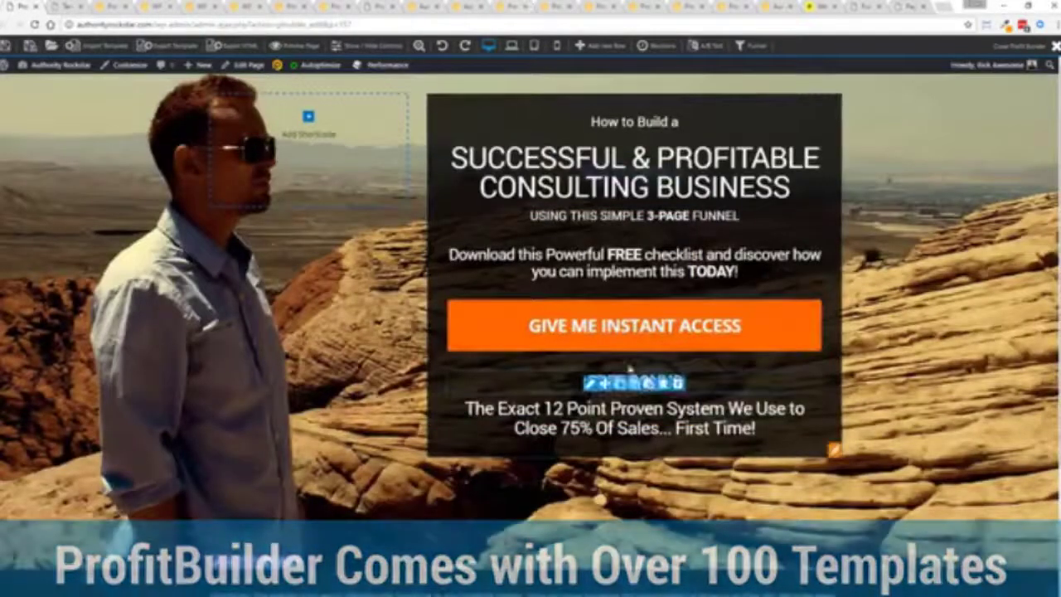
click(531, 325)
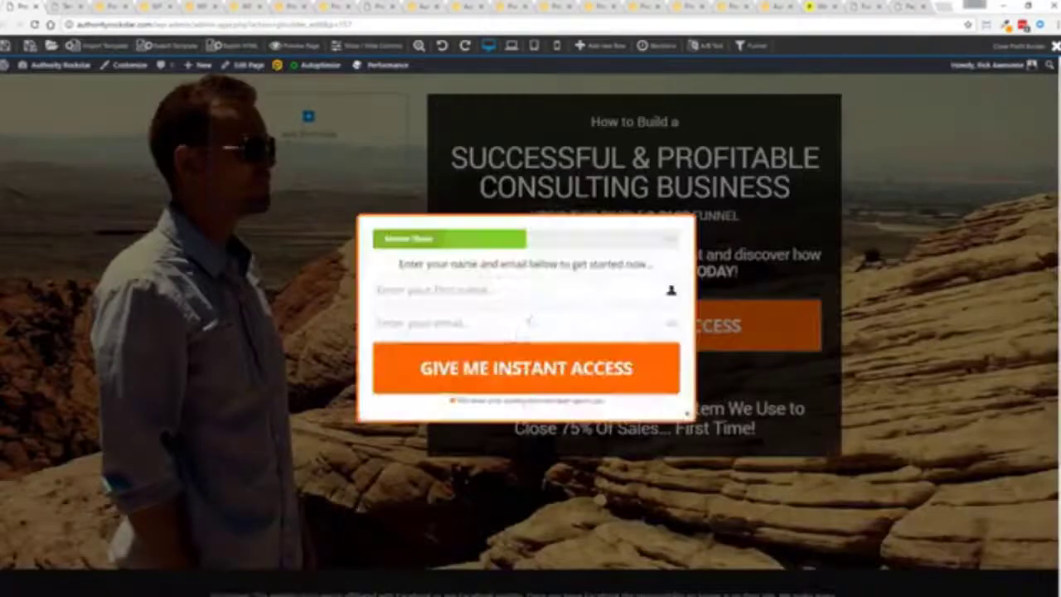
click(684, 413)
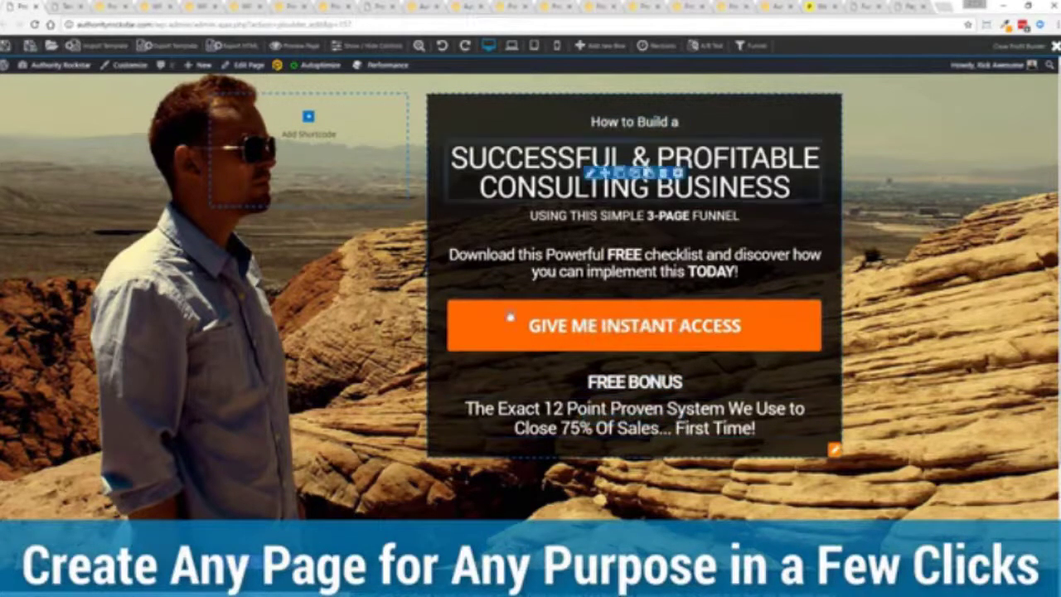
mouse_move(634, 382)
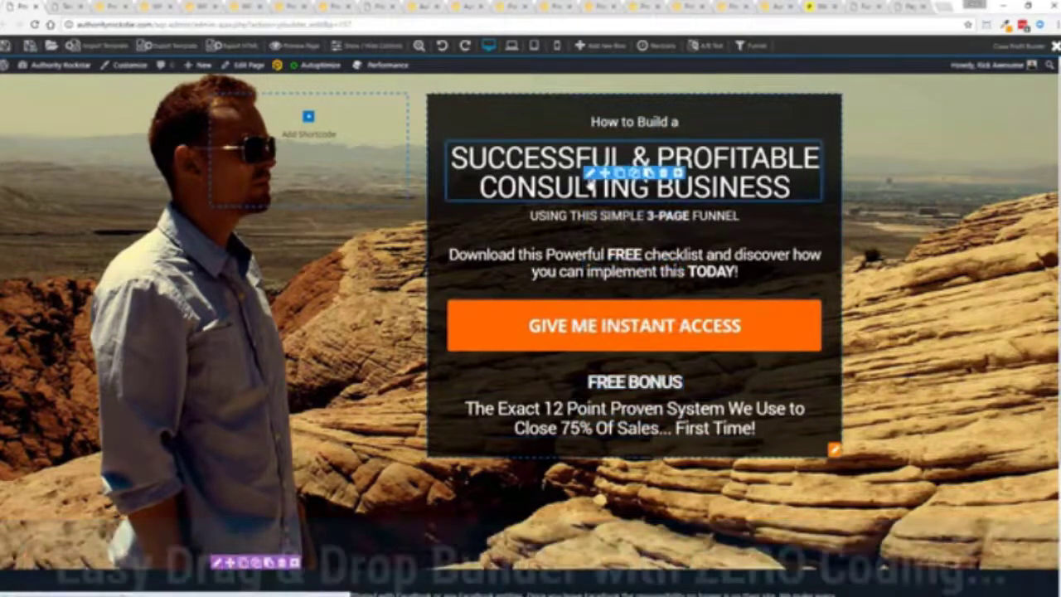
click(590, 174)
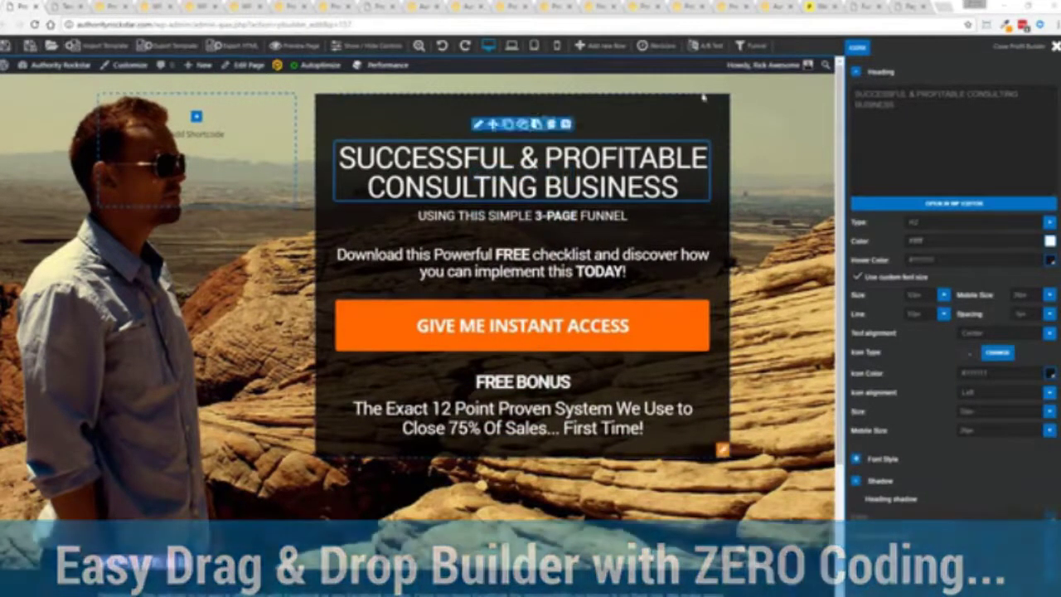
- Paste MARKETING AGENCY into the headline, then open the subheading text to change FUNNEL to CLOSING SYSTEM
key(ctrl+a)
text(SUCCESSFUL & PROFITABLE MARKETING AGENCY)
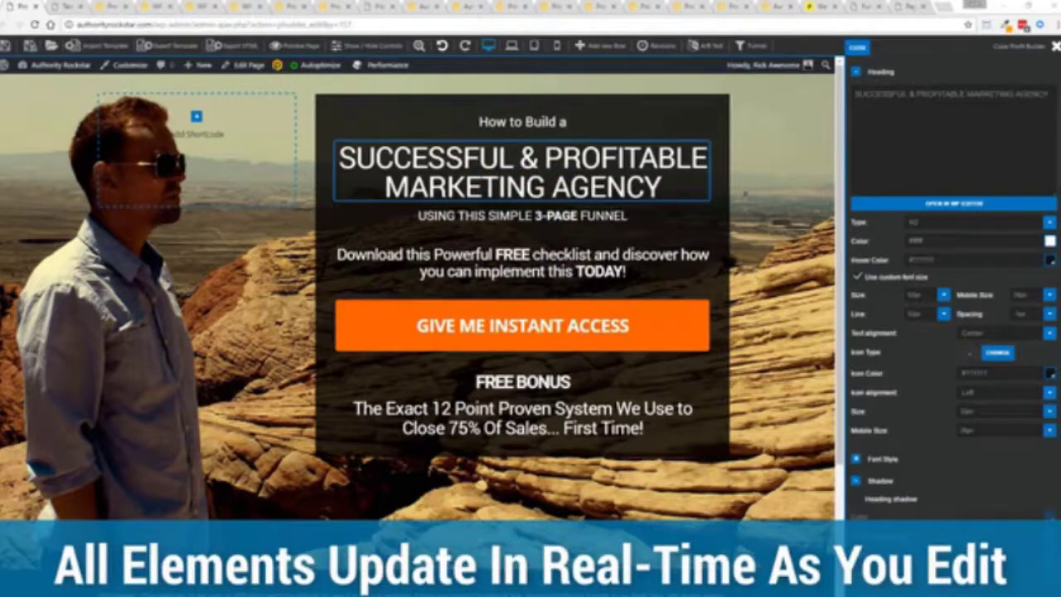
click(522, 215)
text(USING THIS SIMPLE <strong>3-PAGE</strong> CLOSING SYSTEM)
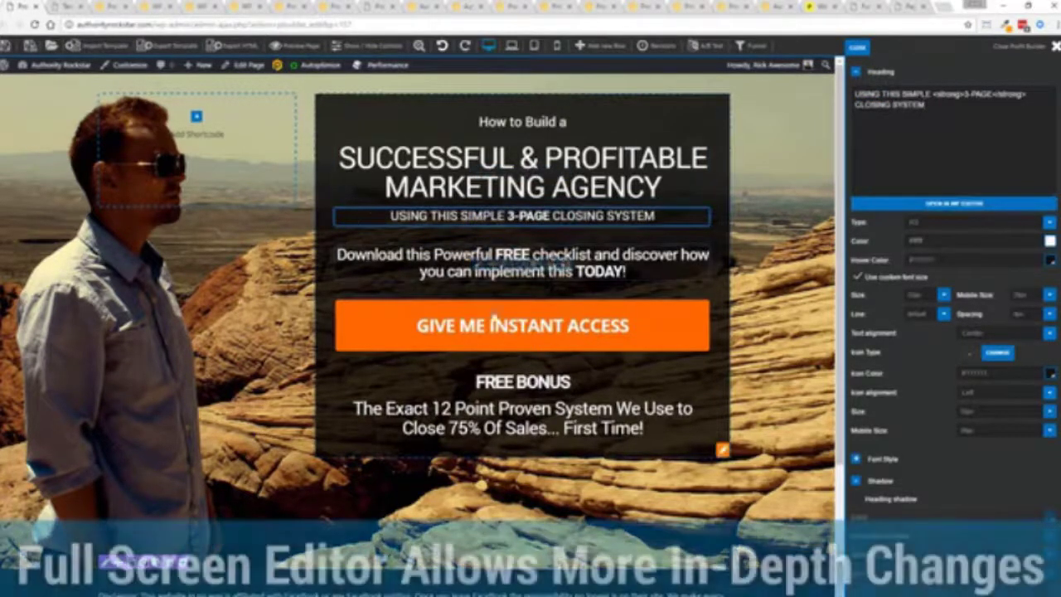
click(921, 207)
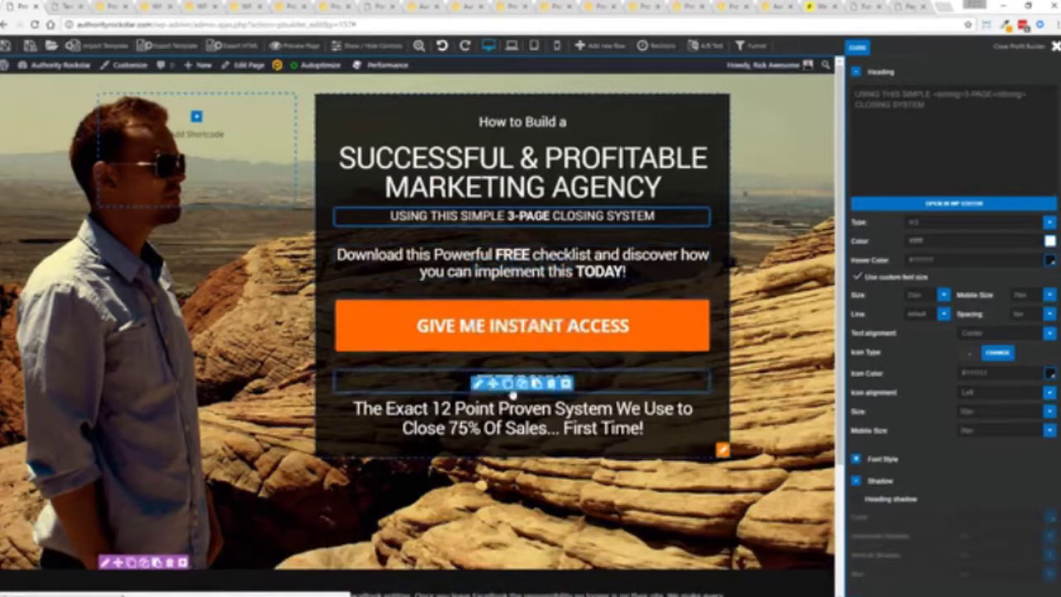
- Move the FREE BONUS heading and duplicate it by copying and pasting
drag(497, 383, 497, 388)
click(522, 379)
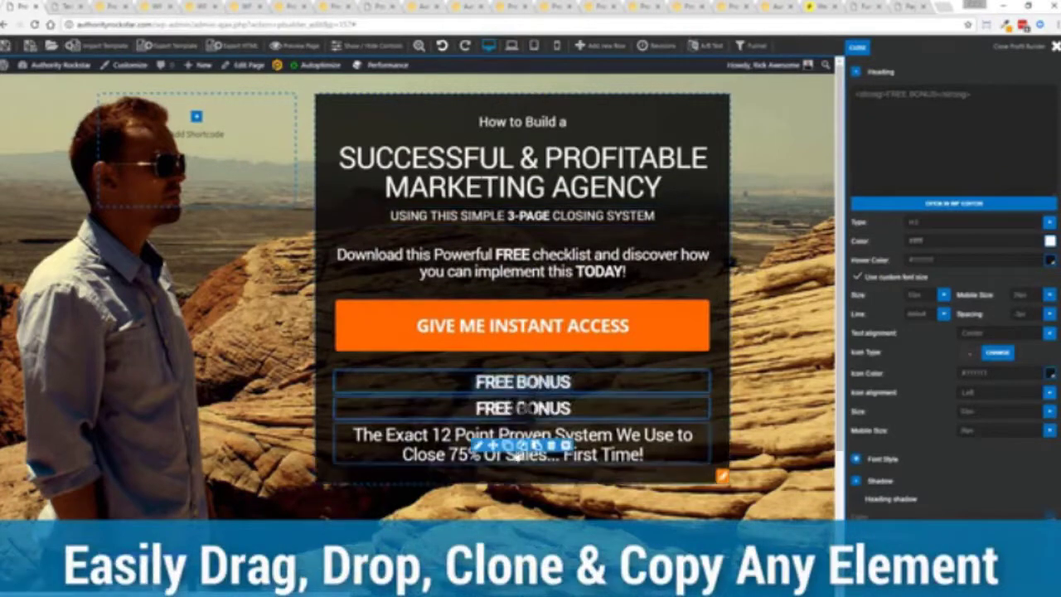
click(550, 411)
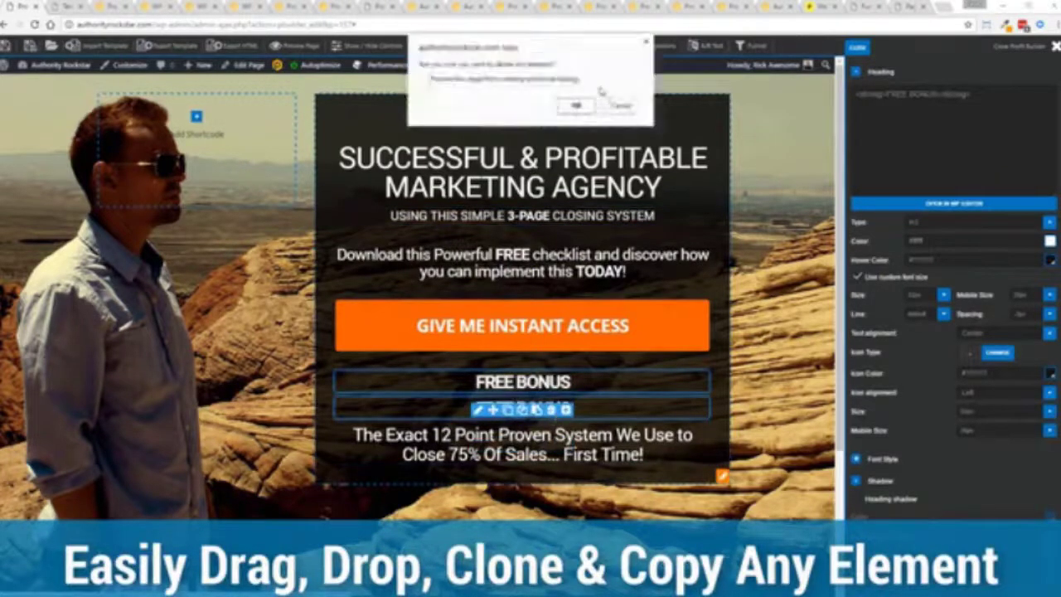
click(575, 106)
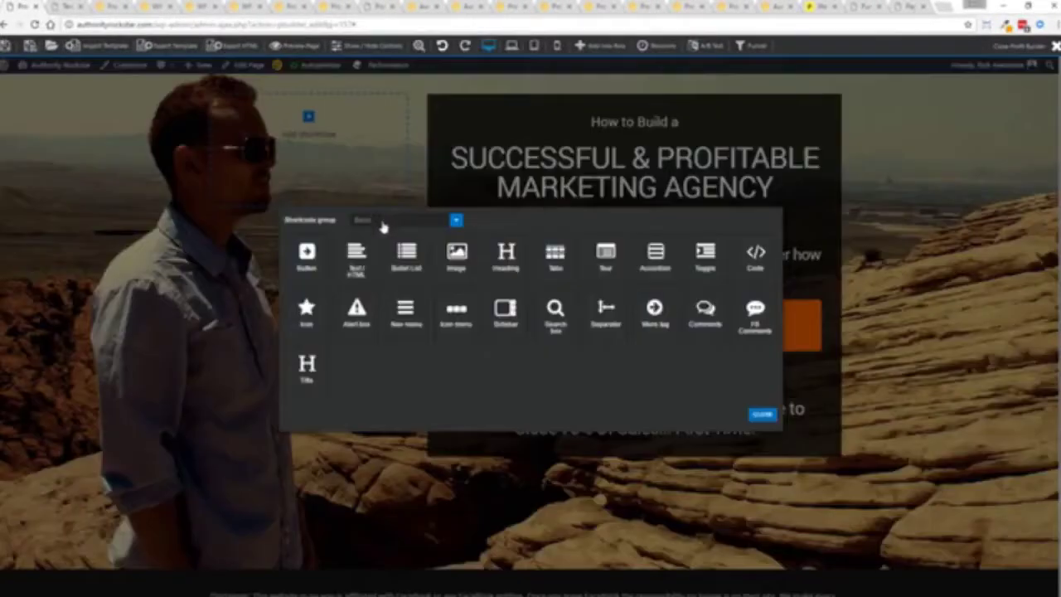
- Add a YouTube/Vimeo video element under the How to Build a line, then delete it
click(383, 220)
click(367, 279)
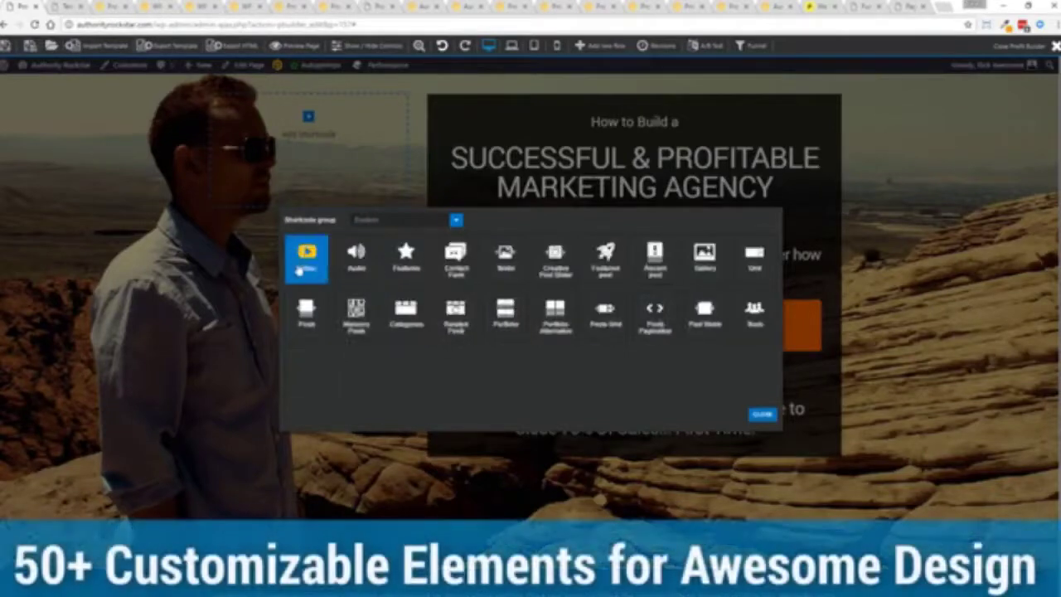
click(307, 257)
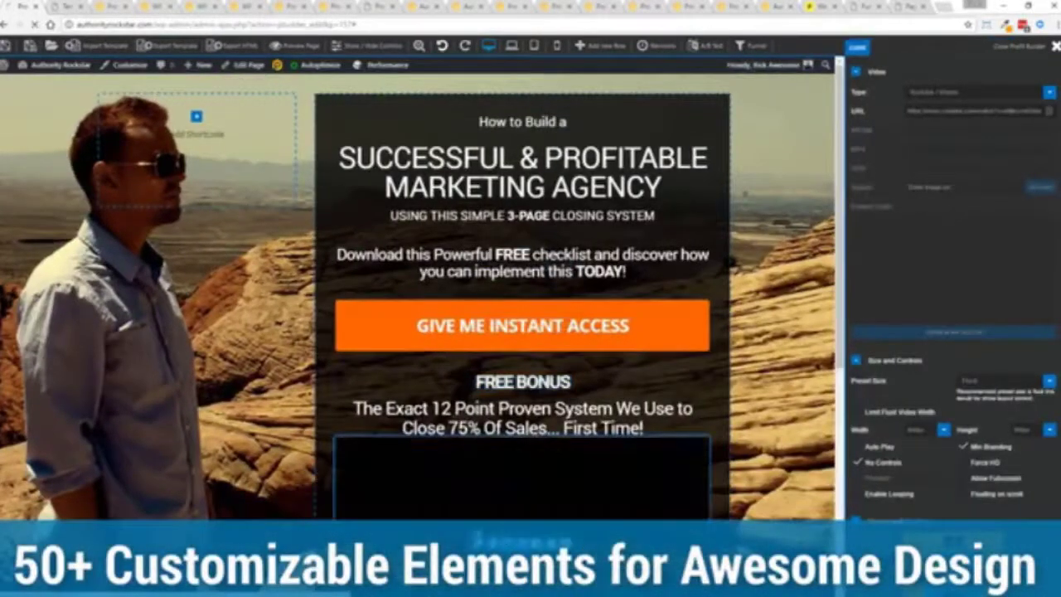
drag(522, 477, 522, 207)
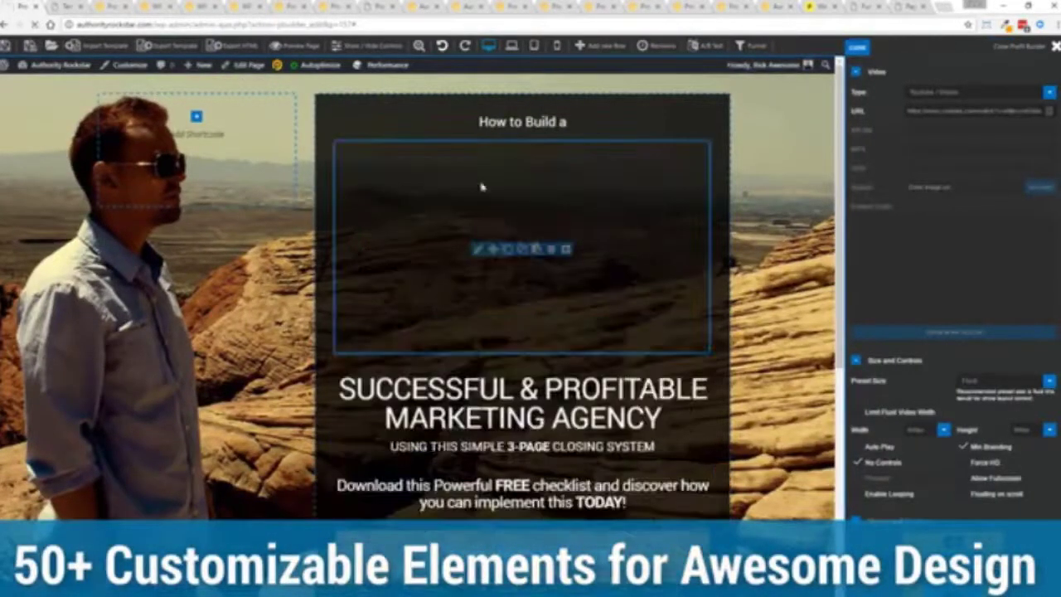
click(935, 94)
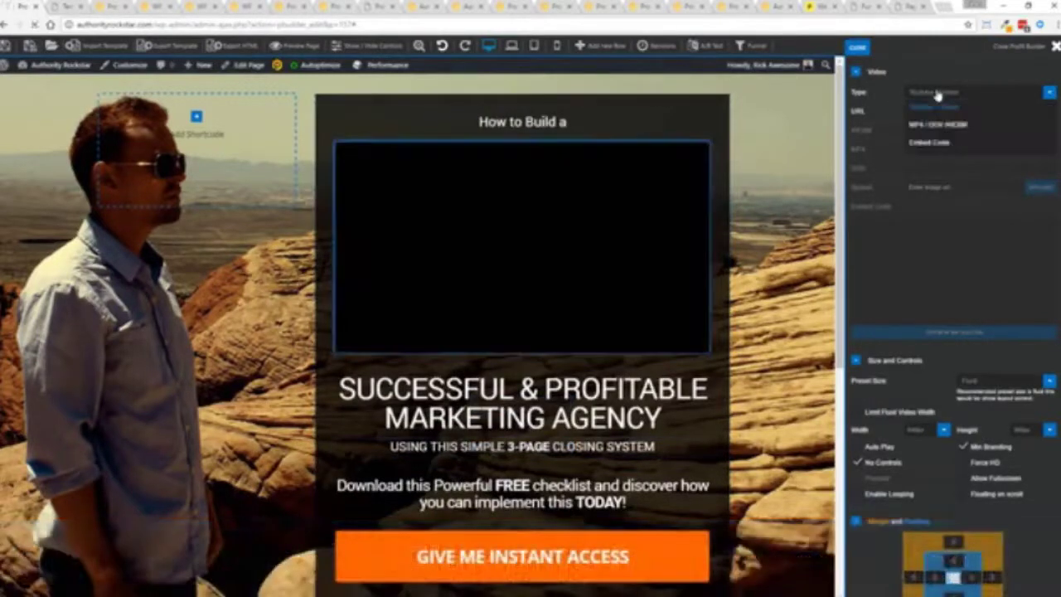
click(937, 96)
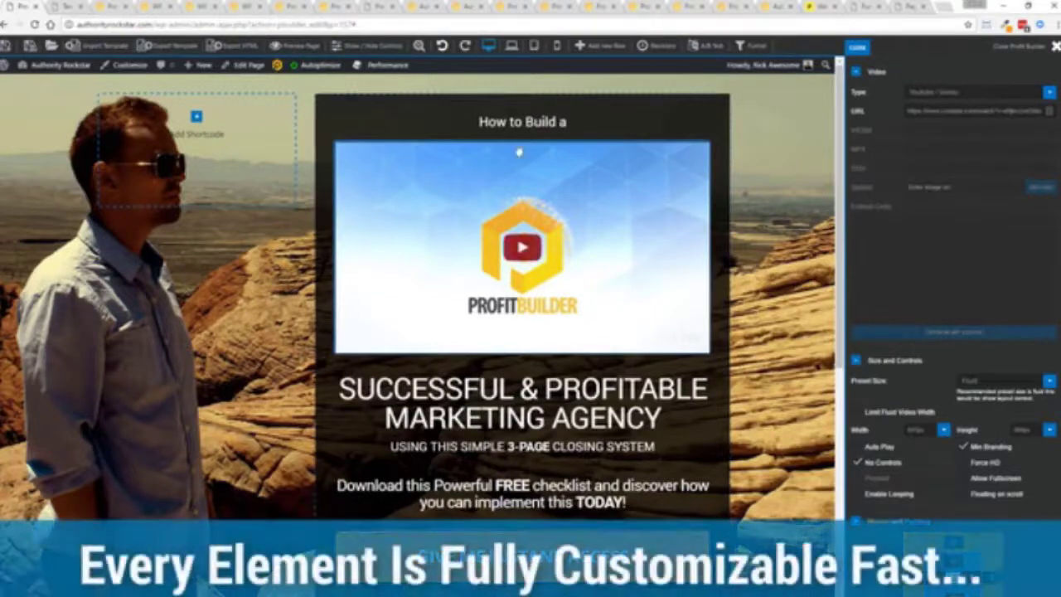
click(551, 250)
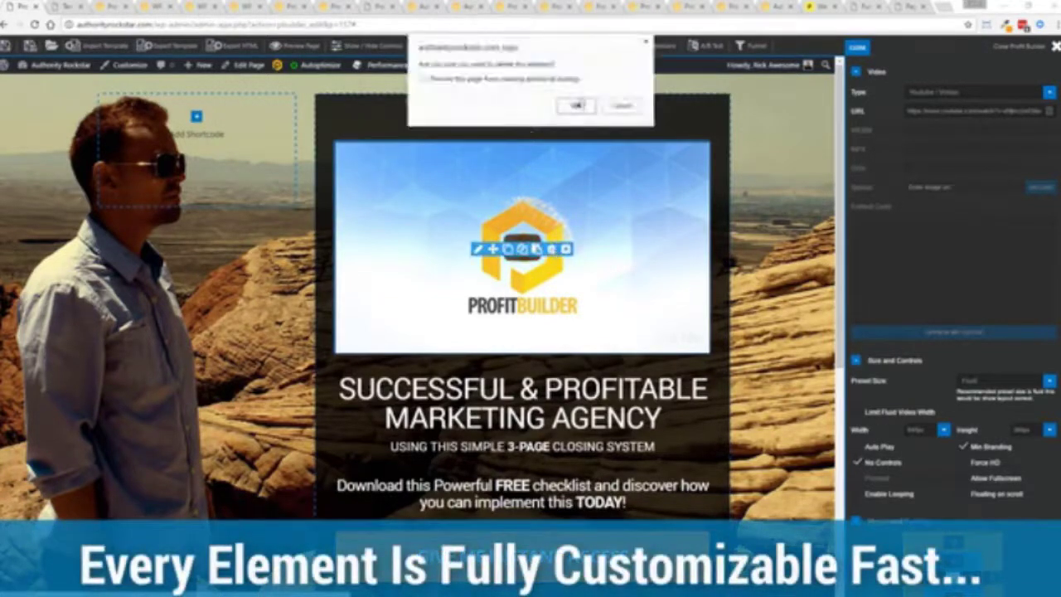
click(578, 106)
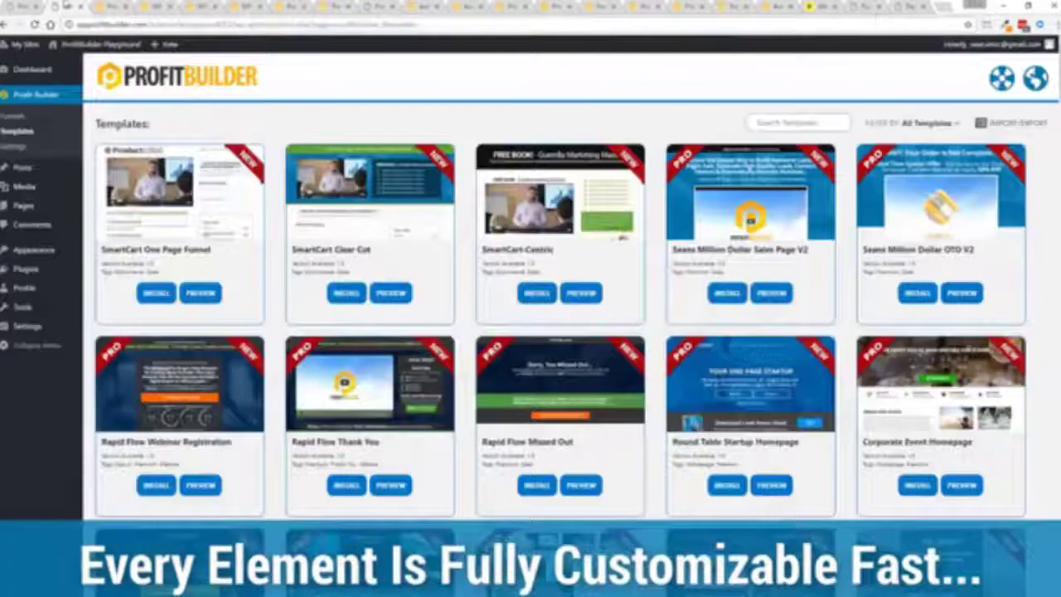
- Scroll through the Templates grid of landing-page, funnel and sales-page templates
scroll(393, 286, down, 1)
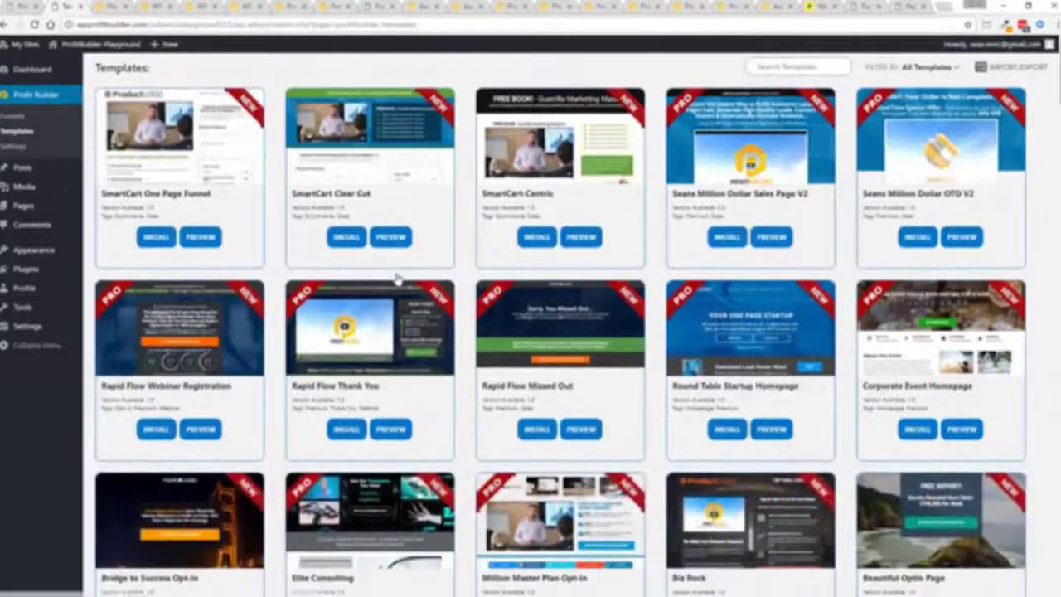
scroll(397, 278, down, 1)
scroll(394, 280, up, 2)
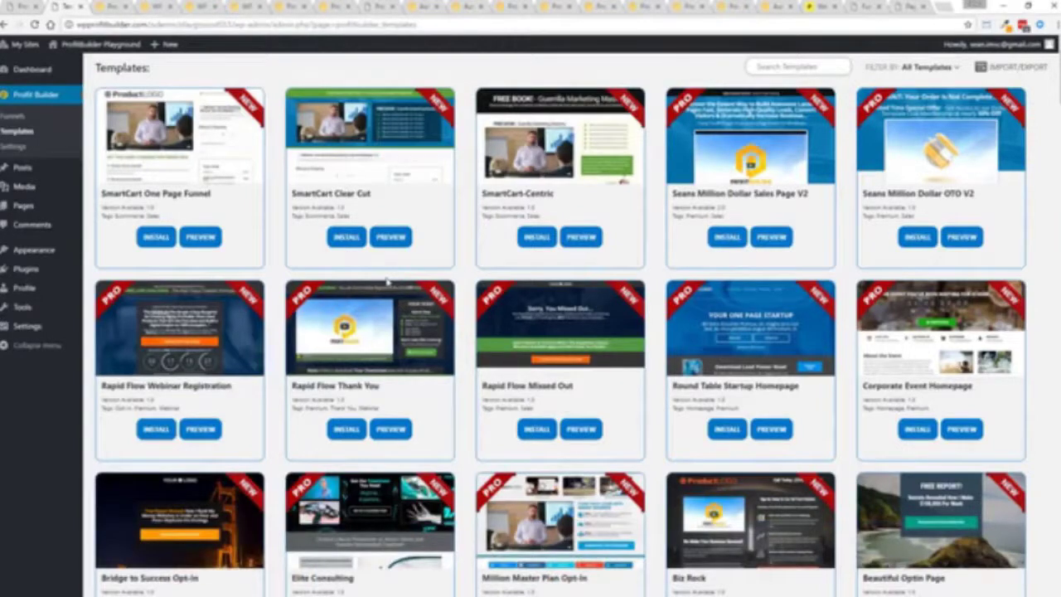
scroll(654, 262, down, 5)
scroll(655, 262, down, 5)
scroll(655, 261, down, 5)
scroll(584, 331, down, 3)
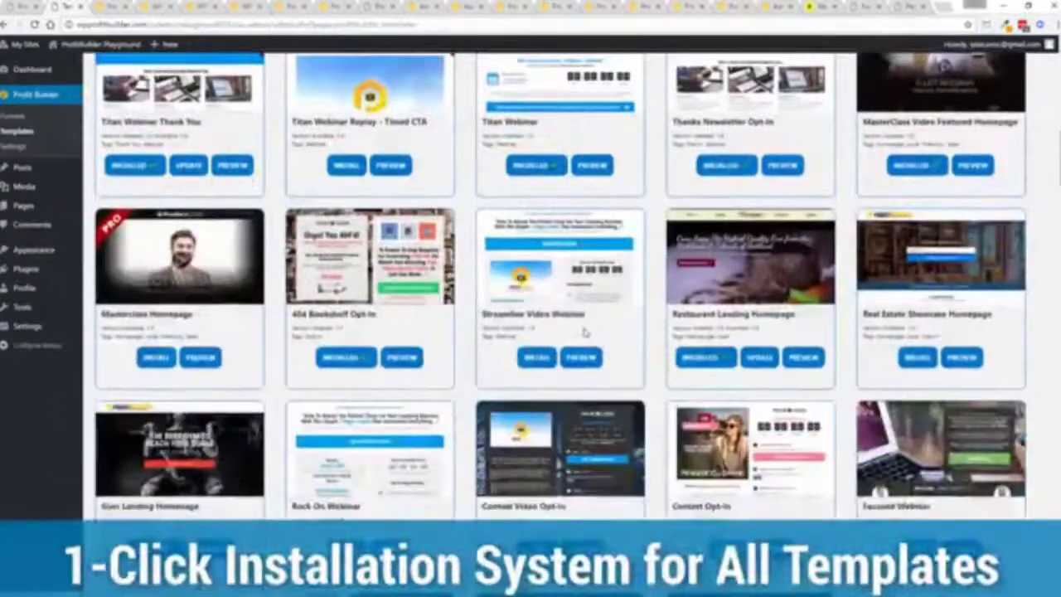
scroll(584, 331, down, 1)
scroll(584, 331, down, 2)
scroll(497, 336, down, 3)
scroll(398, 340, down, 2)
scroll(211, 348, up, 2)
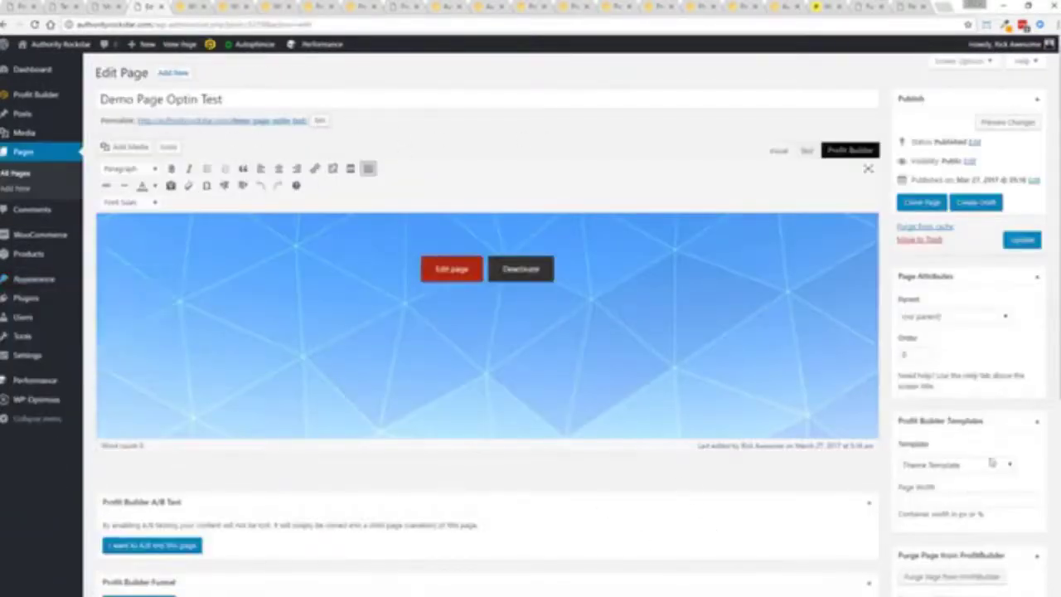
- Give Demo Page Optin Test the Profit Builder Full Width Page template, update it, and launch Edit page
scroll(1015, 462, down, 2)
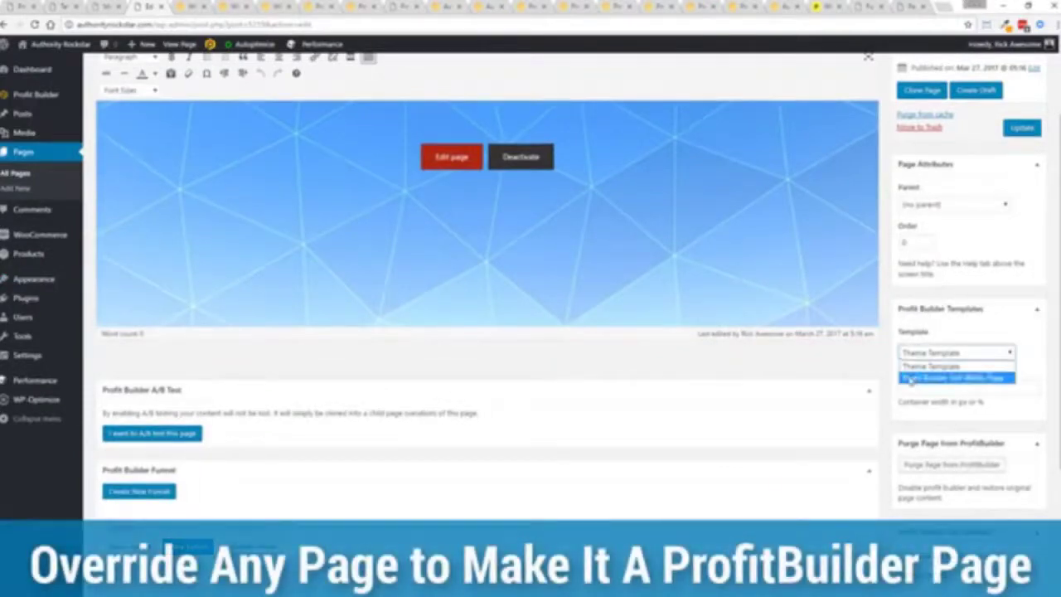
click(950, 378)
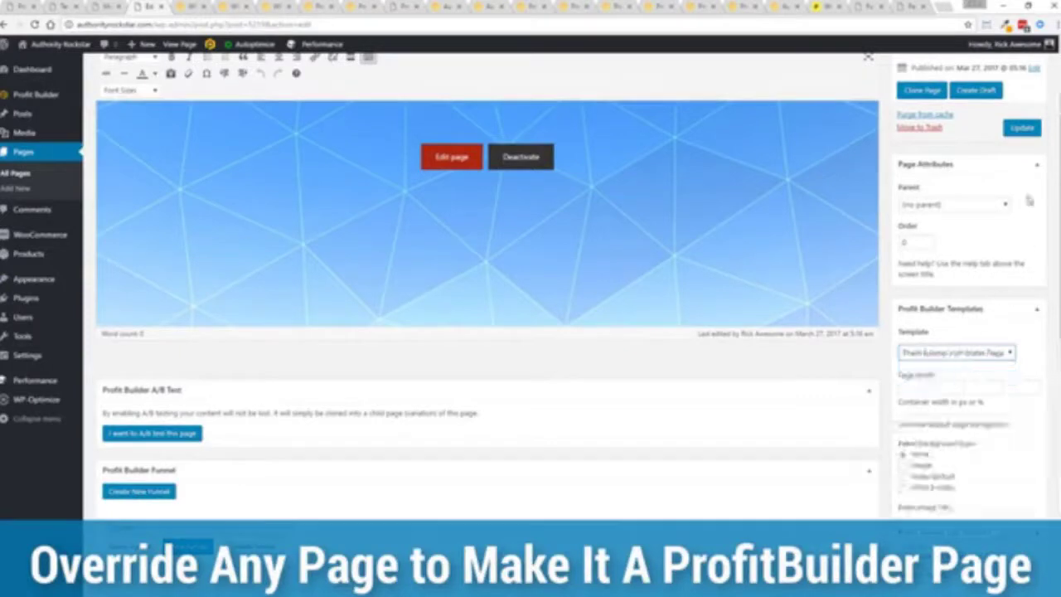
click(1027, 131)
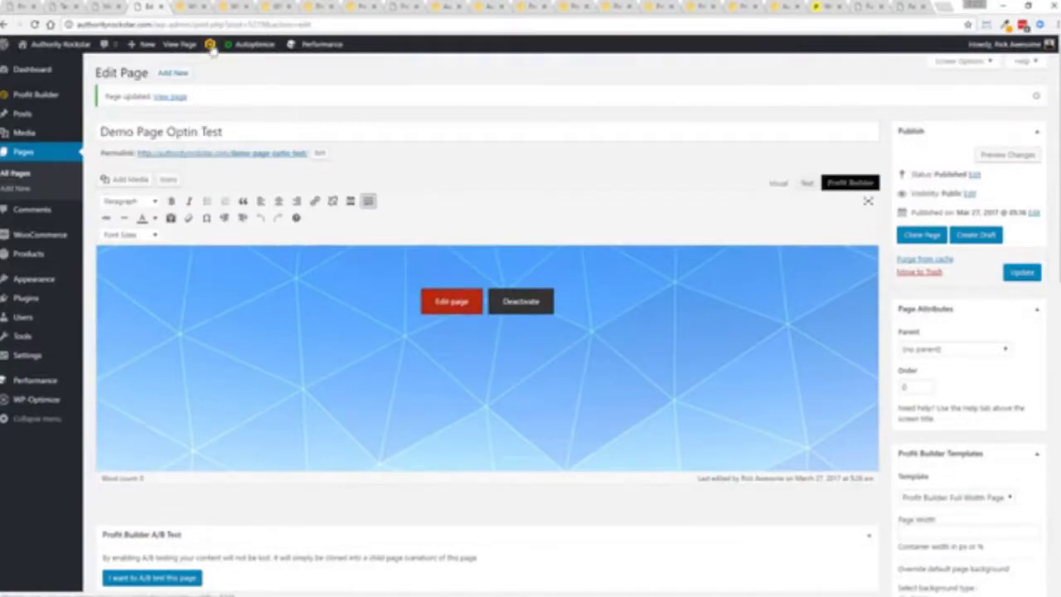
click(905, 235)
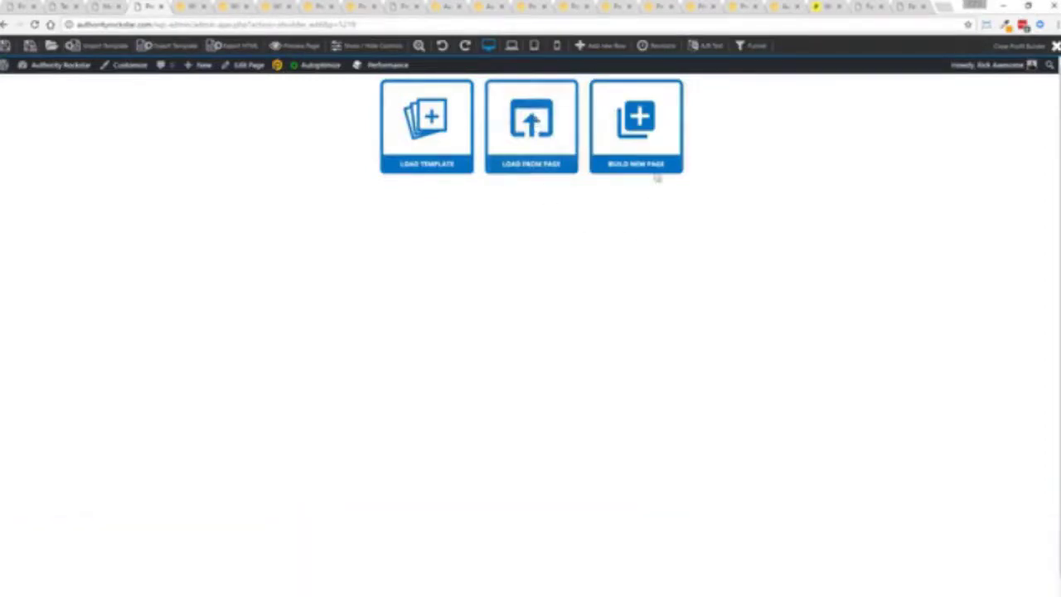
- Start a blank page with a two-column row and a single-column row below it
click(650, 162)
click(489, 113)
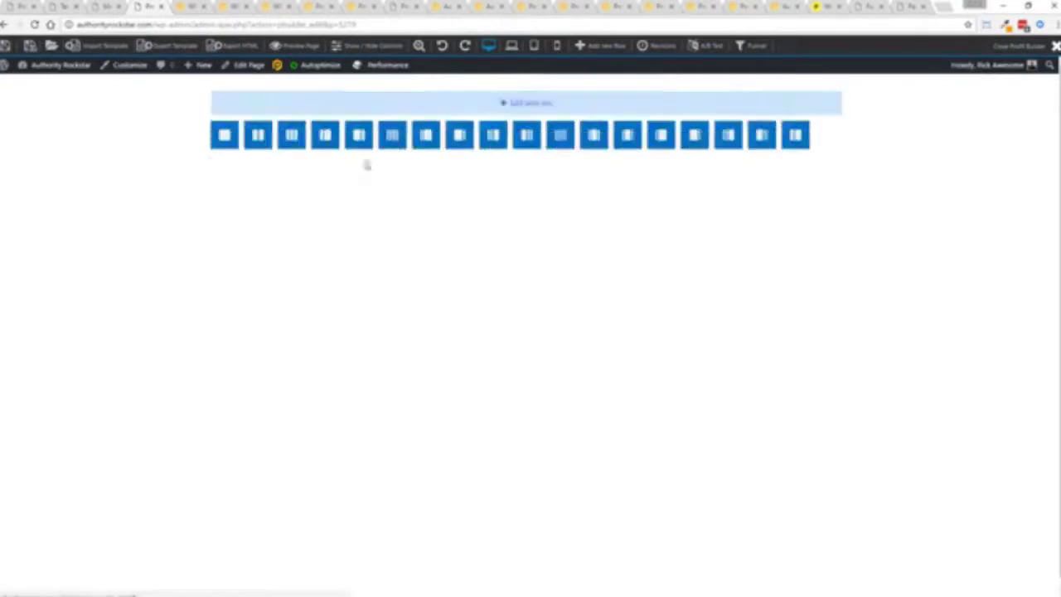
click(258, 135)
click(242, 180)
click(109, 207)
- Insert a Media video element into the new row, then open the Load Template gallery
click(415, 169)
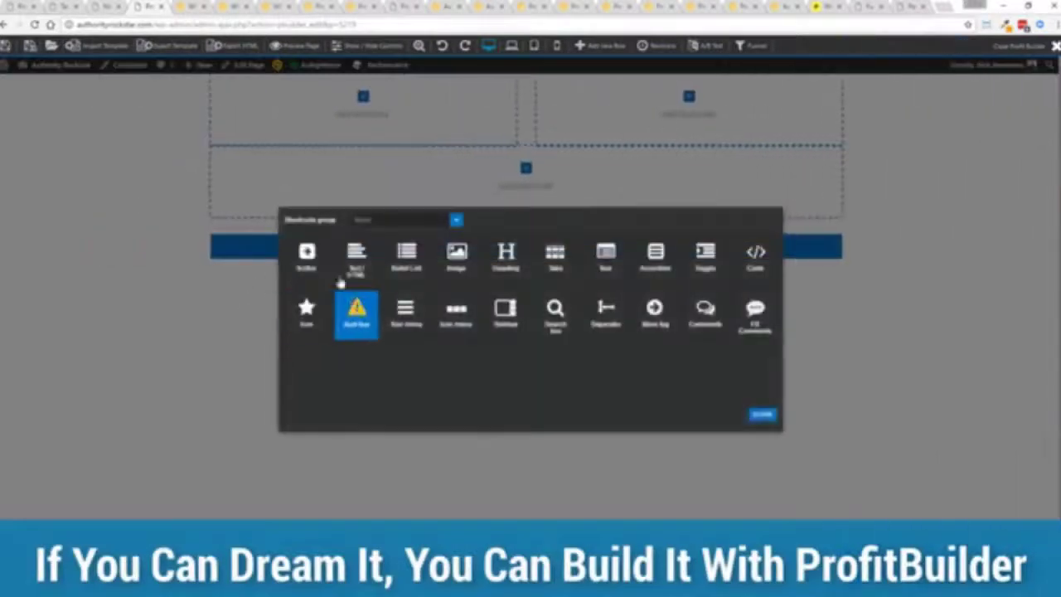
click(396, 222)
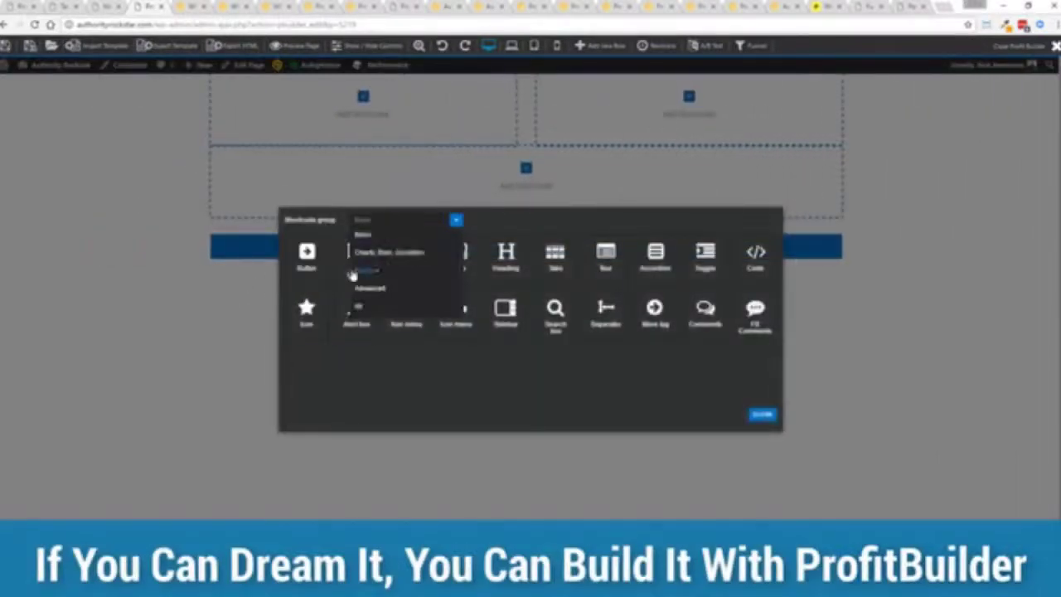
click(364, 272)
click(308, 257)
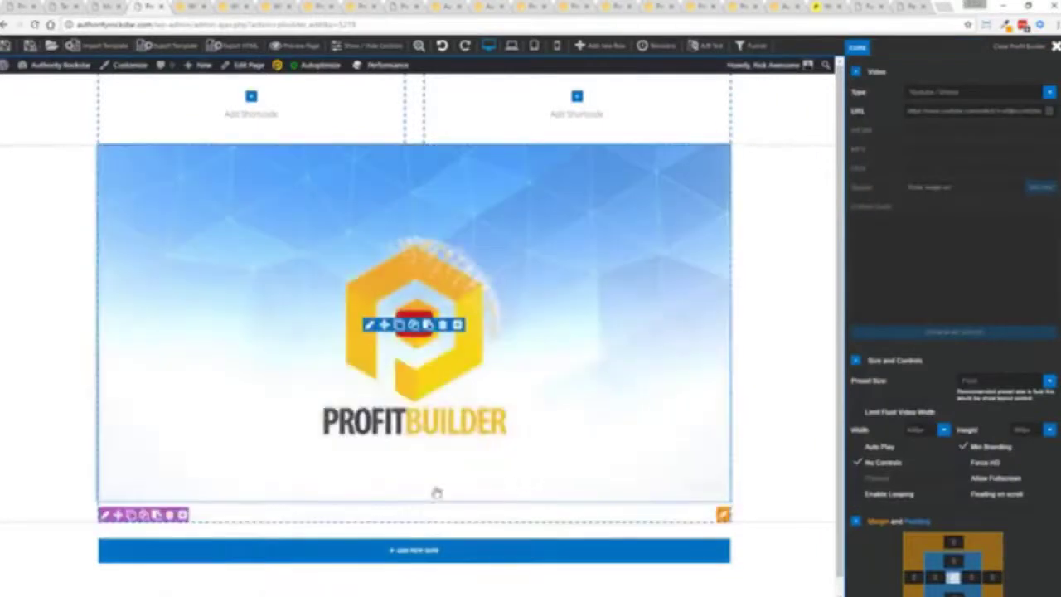
click(51, 46)
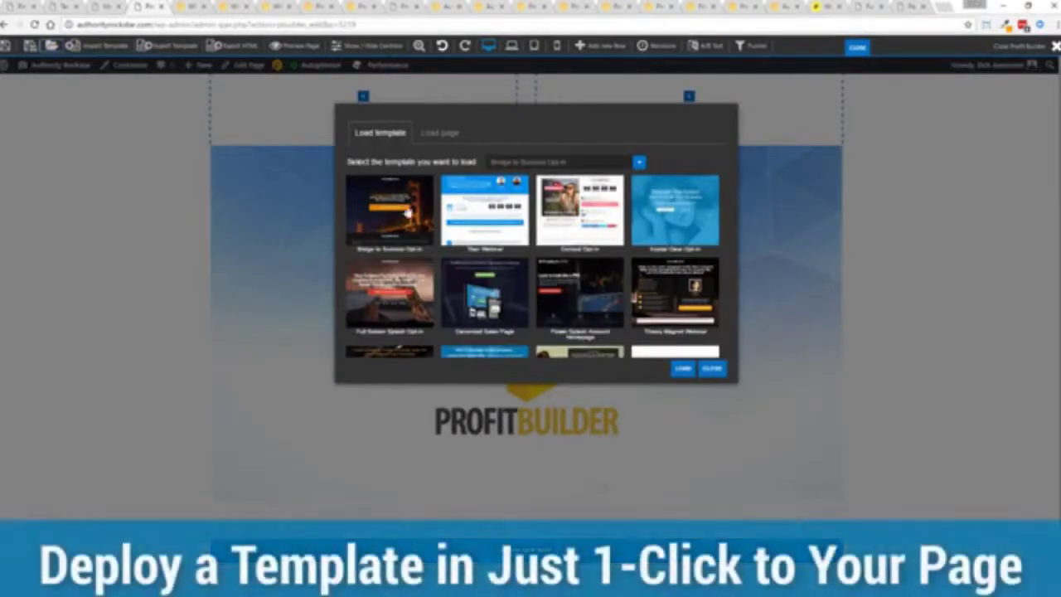
- Load the first, night-bridge Bridge to Success opt-in template and confirm the page reload
click(385, 212)
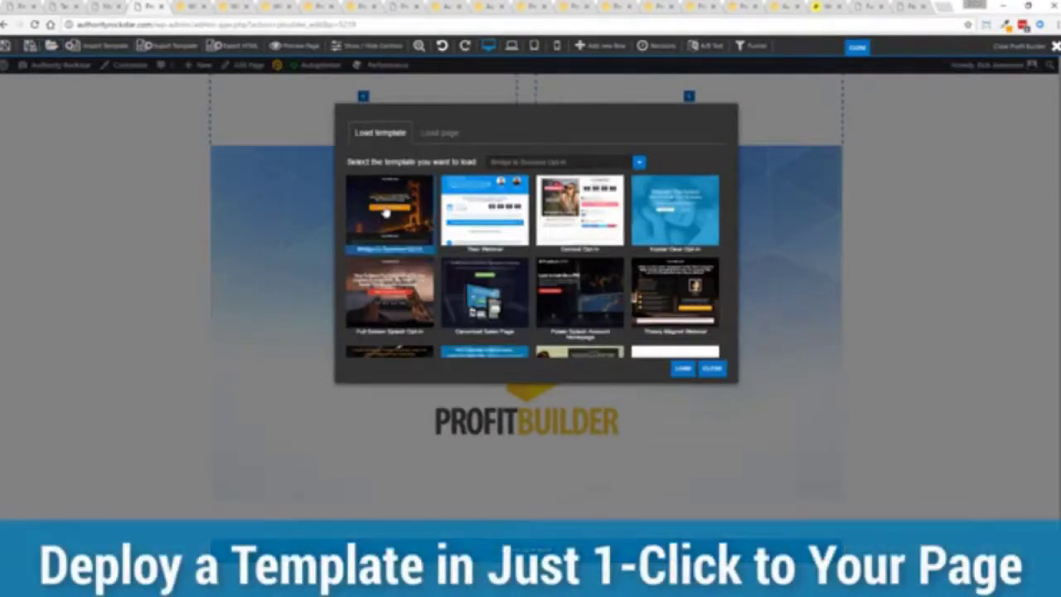
click(681, 369)
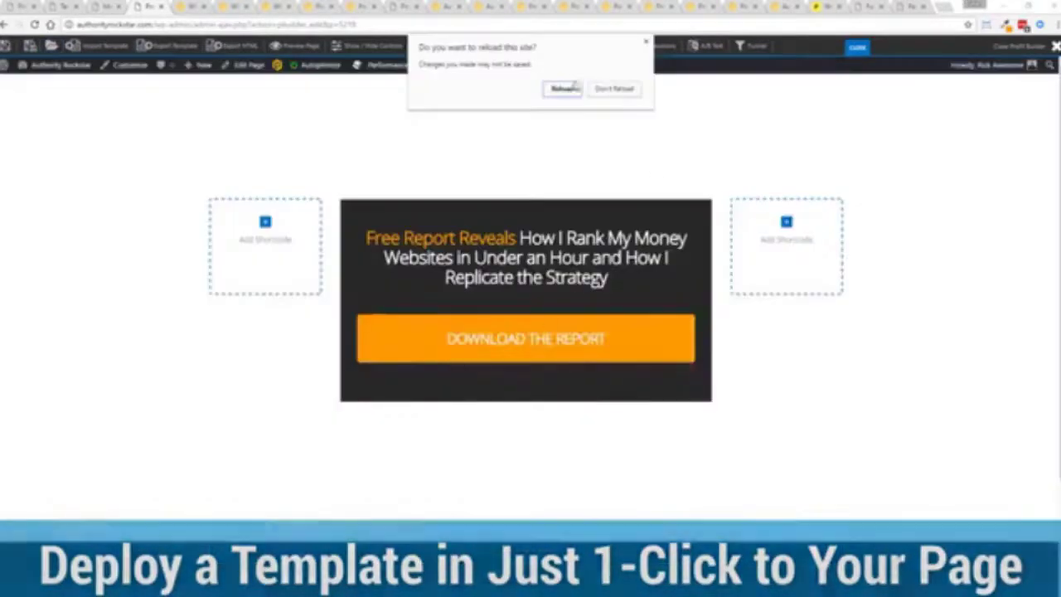
click(561, 88)
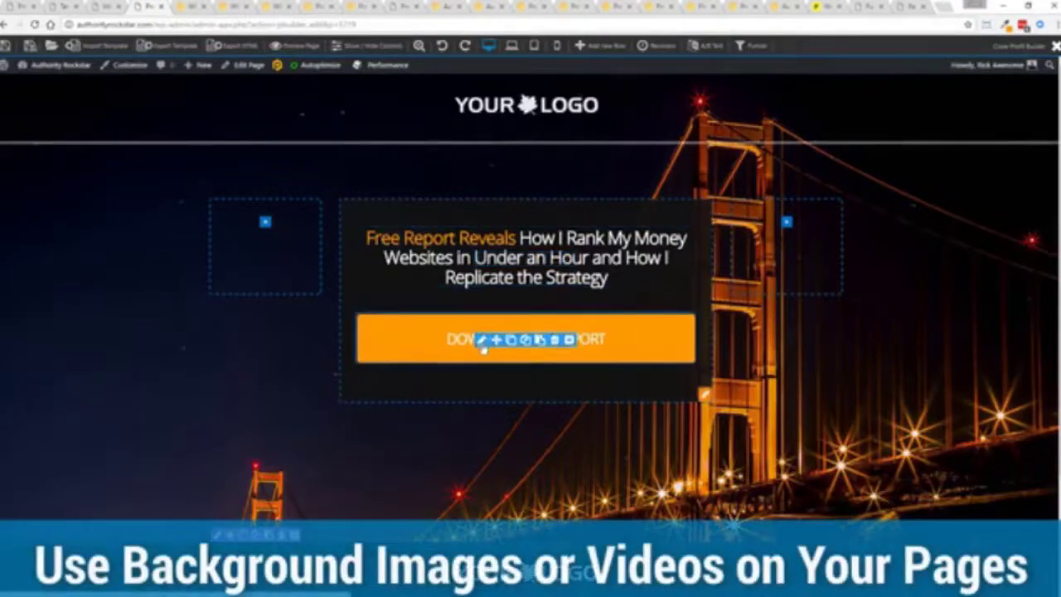
- Change the download report button's text to 'Get Instant Access'
click(479, 344)
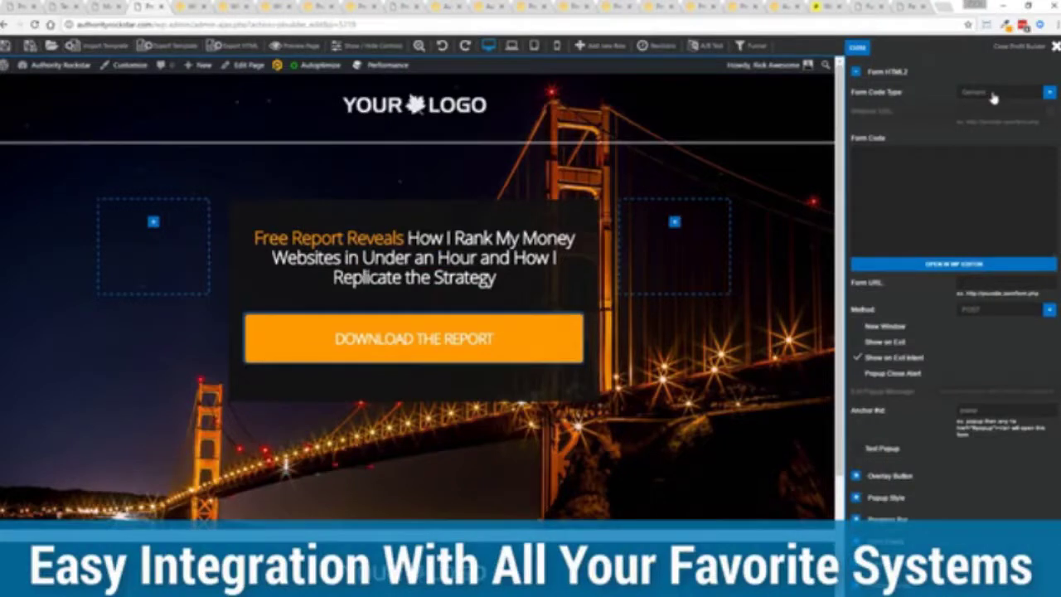
click(862, 50)
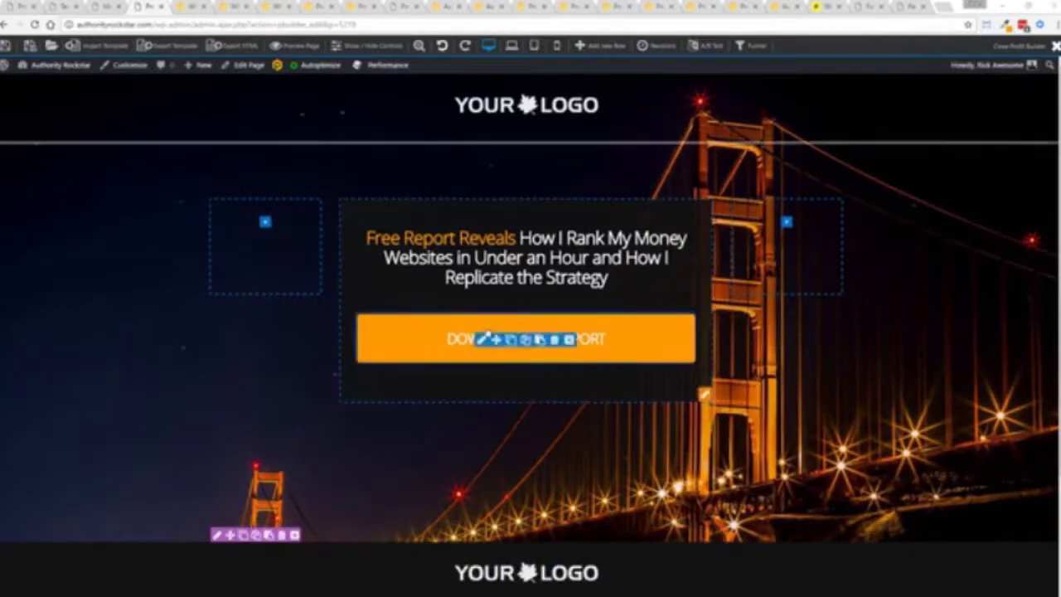
click(529, 340)
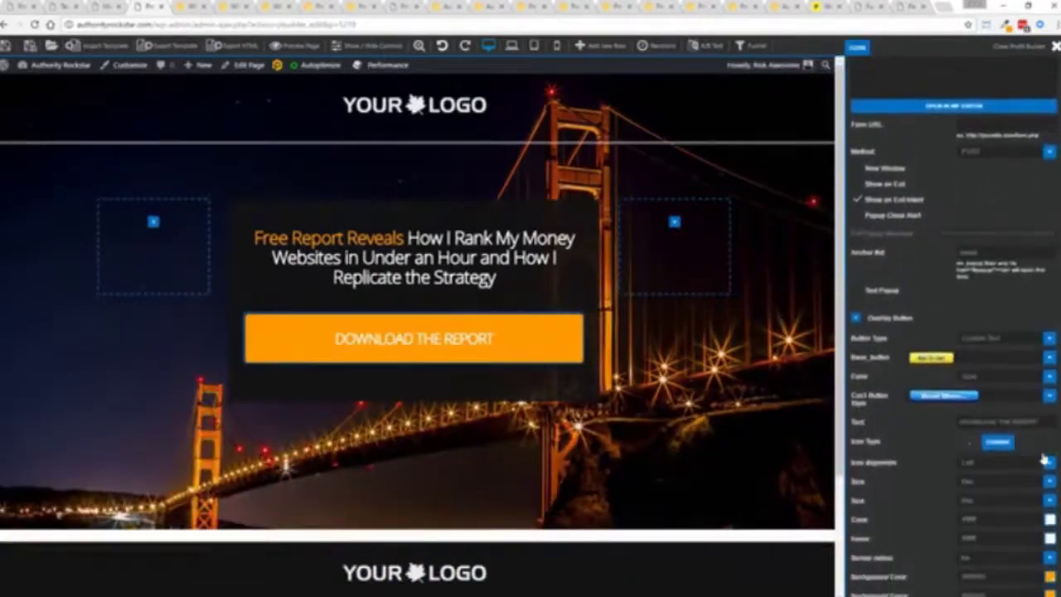
text(Get Instant Access)
click(922, 395)
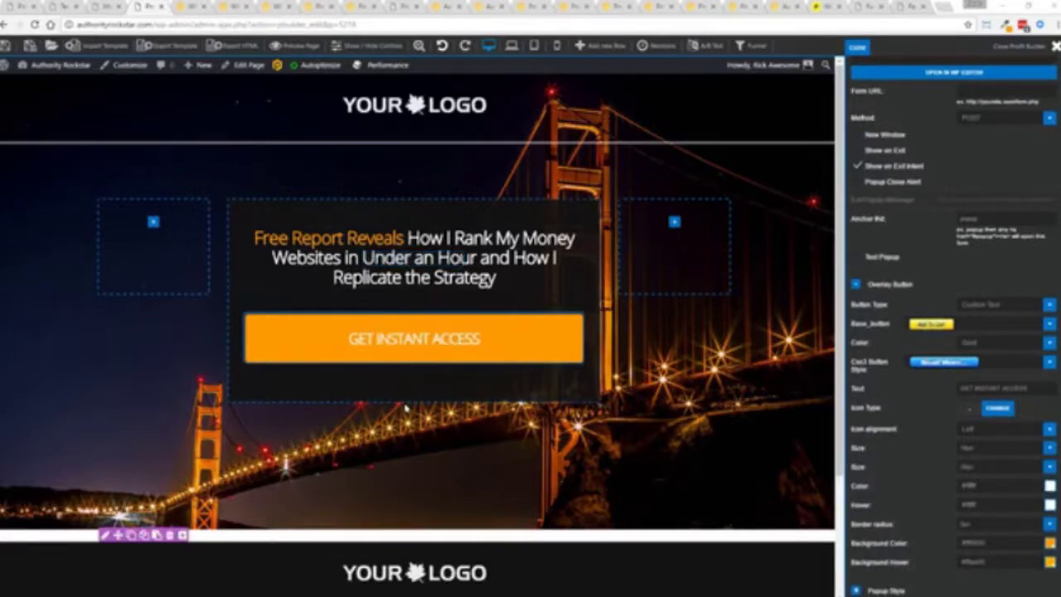
- Preview the button's opt-in popup, then switch to the mountain ProductLOGO landing page
click(390, 340)
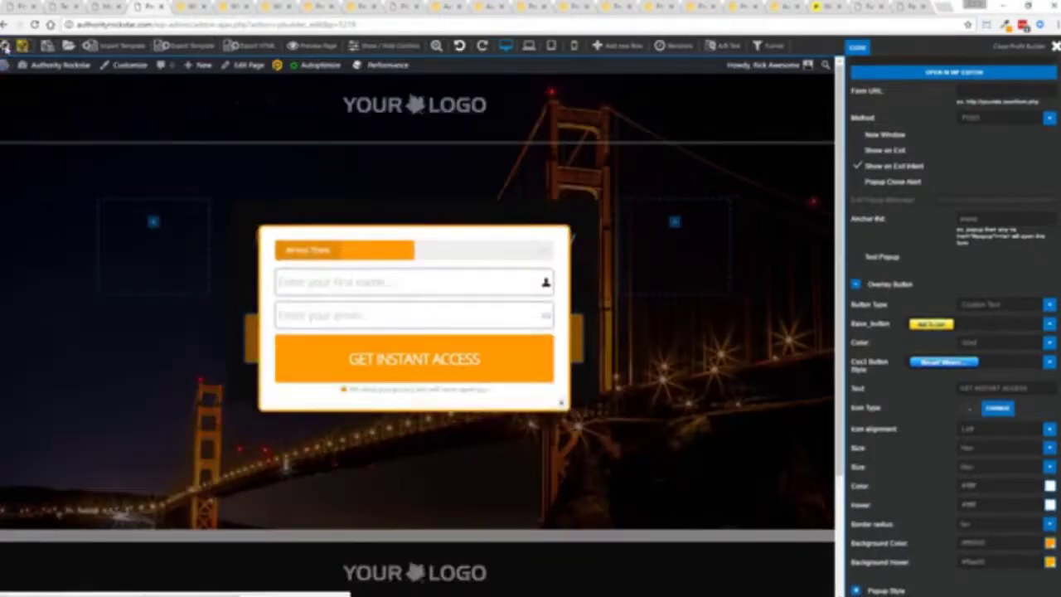
click(562, 405)
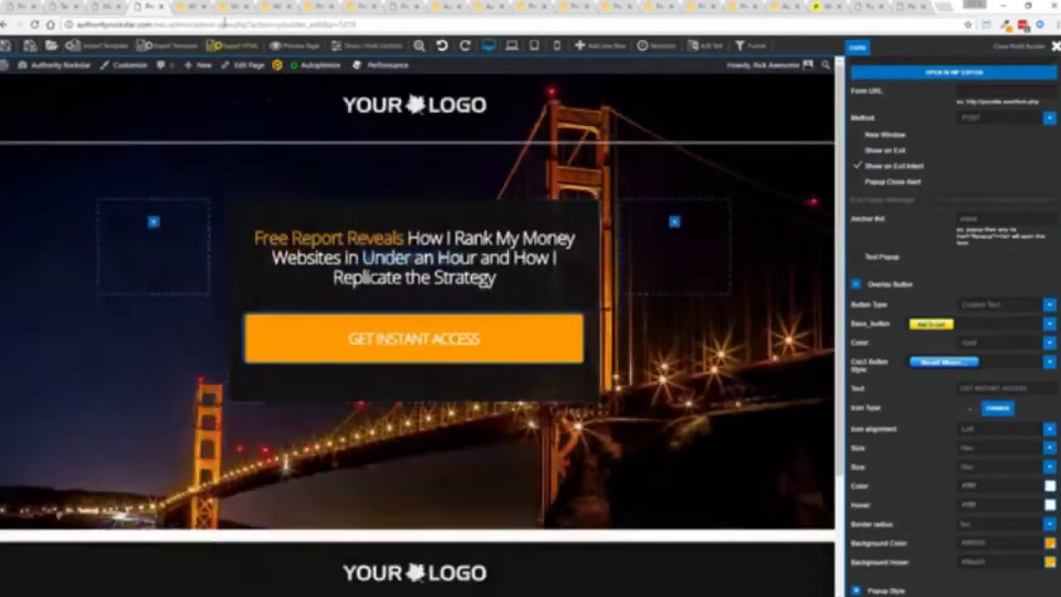
click(197, 6)
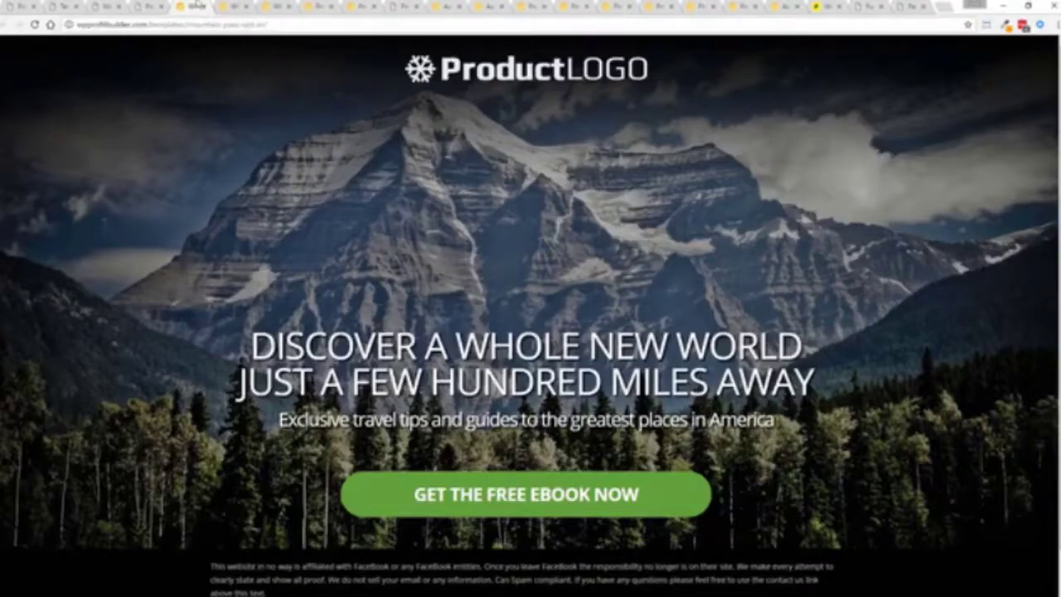
- Open and dismiss the GET THE FREE EBOOK NOW popup, then switch to Donahoe's restaurant page
click(505, 482)
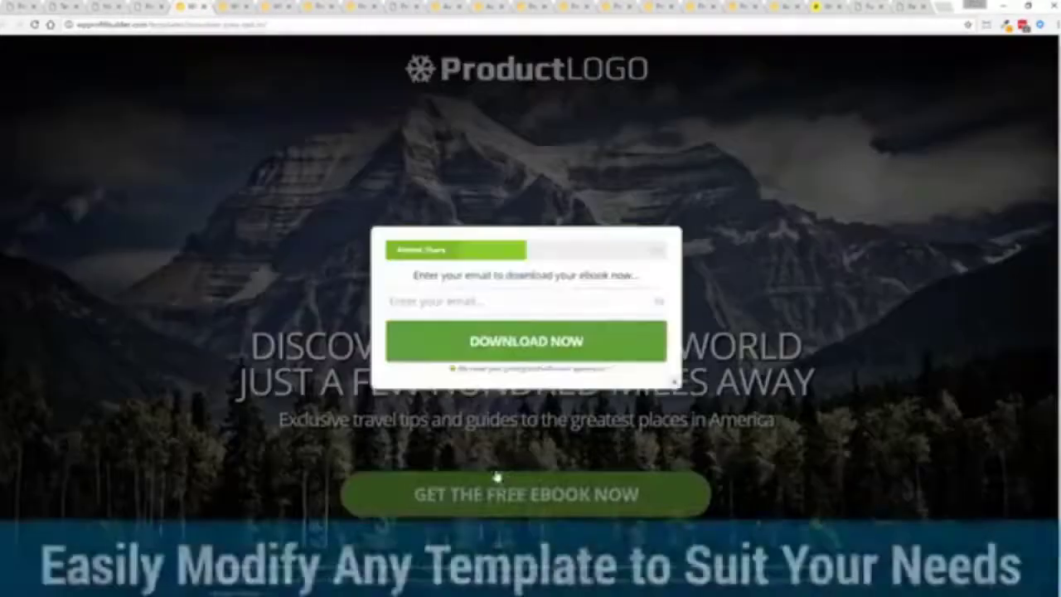
click(675, 386)
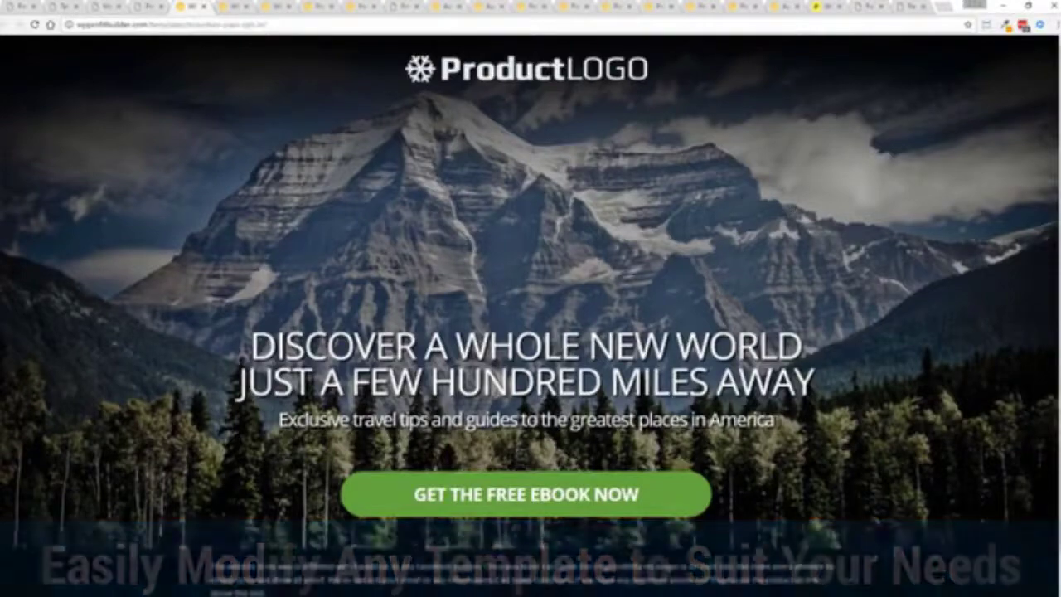
click(233, 6)
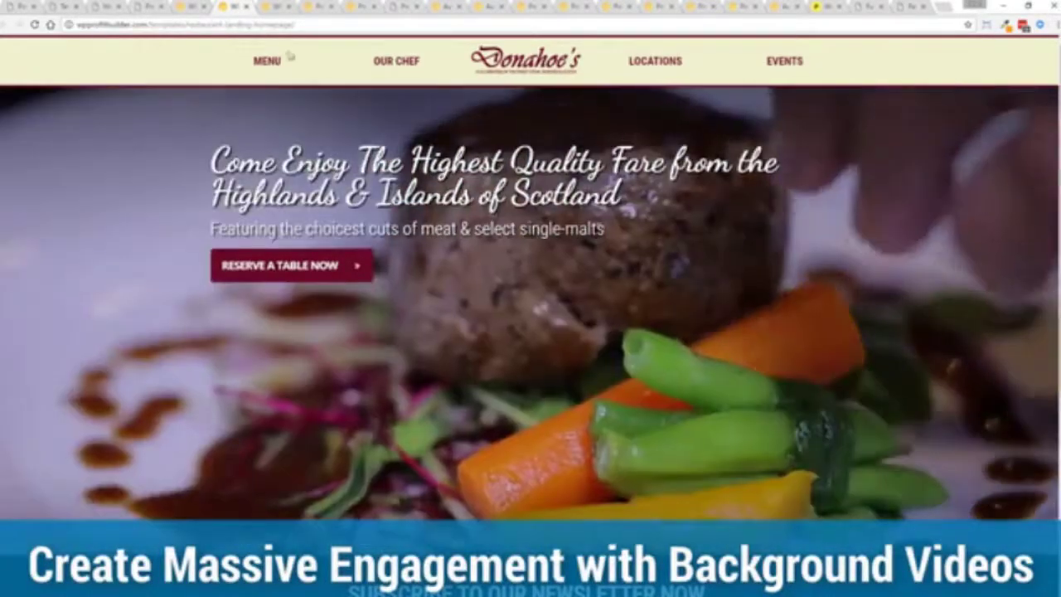
- Pass the Facebook leads video page and reach the Free Master Class page with Ctrl+Tab
click(267, 7)
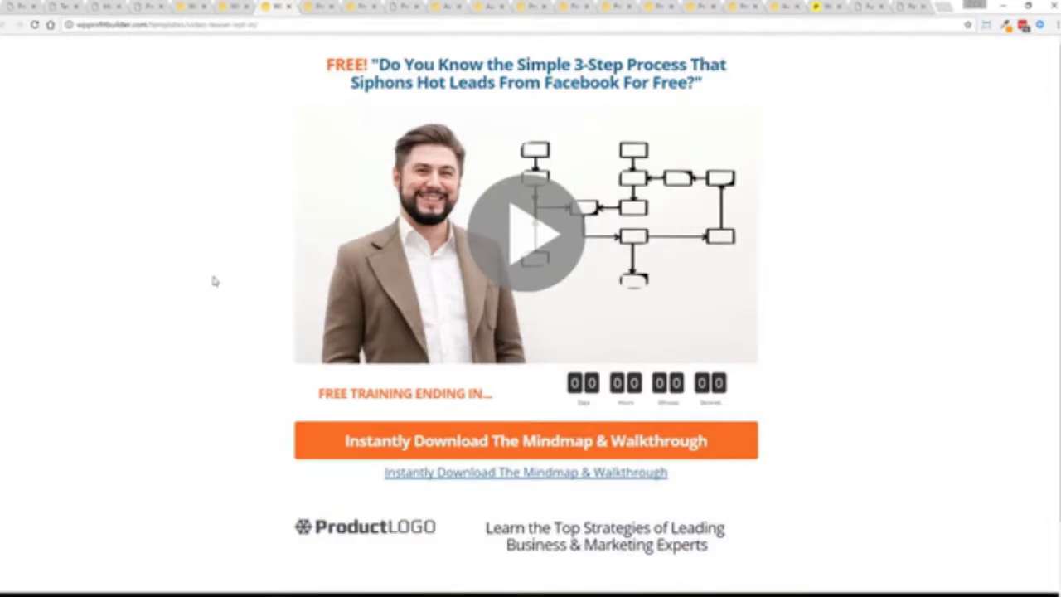
key(ctrl+Tab)
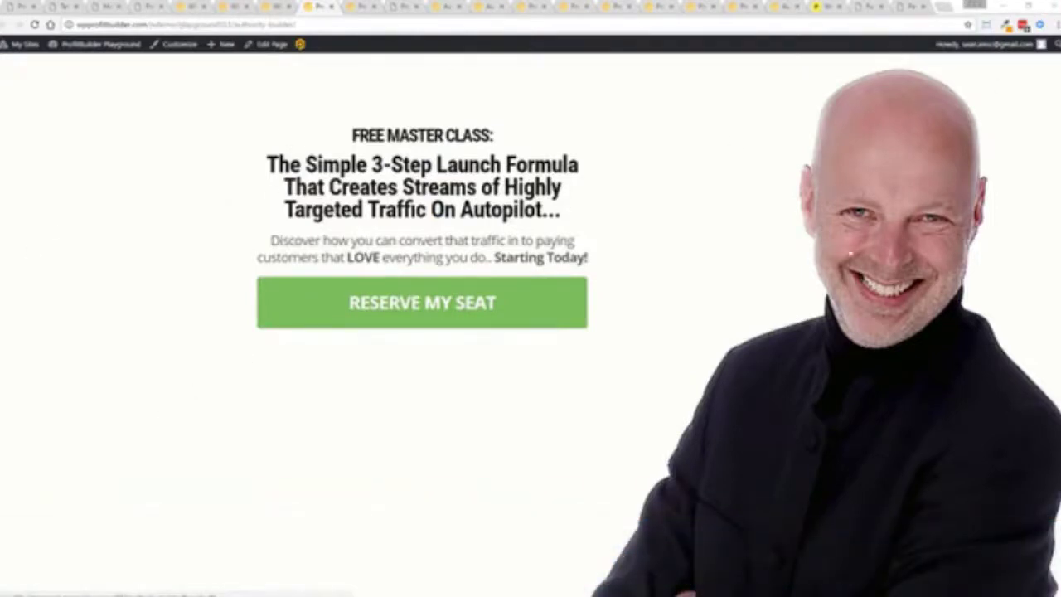
- Check the window size, then bring up the Guerrilla Marketing Mastery free-book page in the builder
click(987, 25)
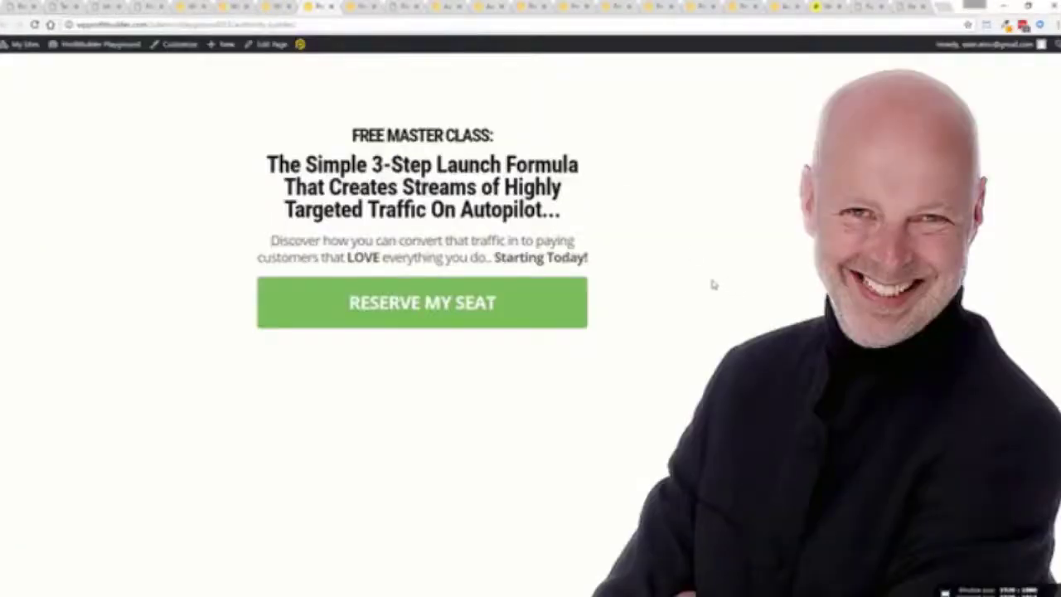
click(364, 6)
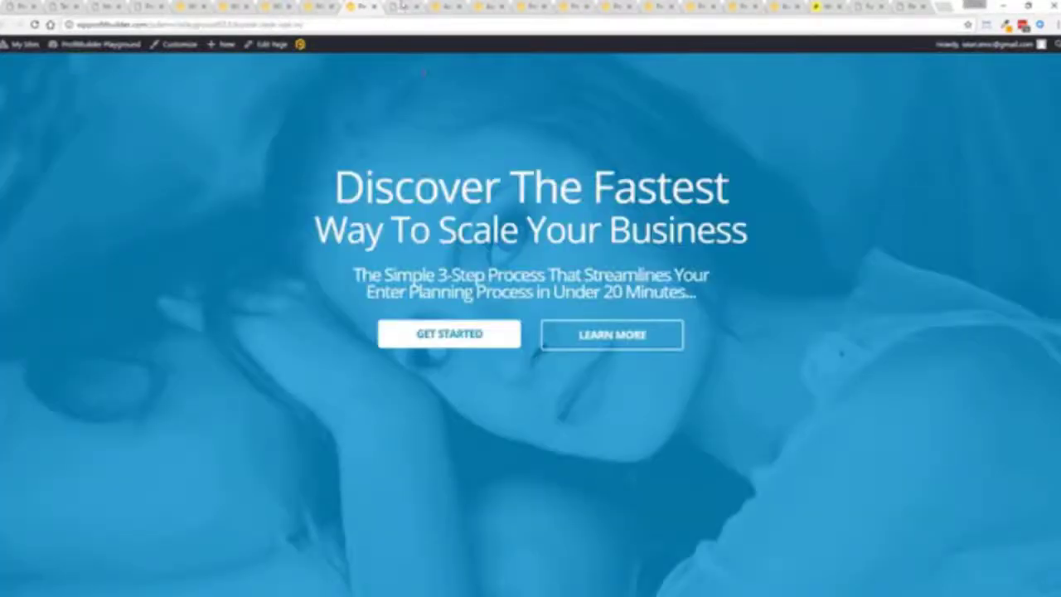
click(402, 6)
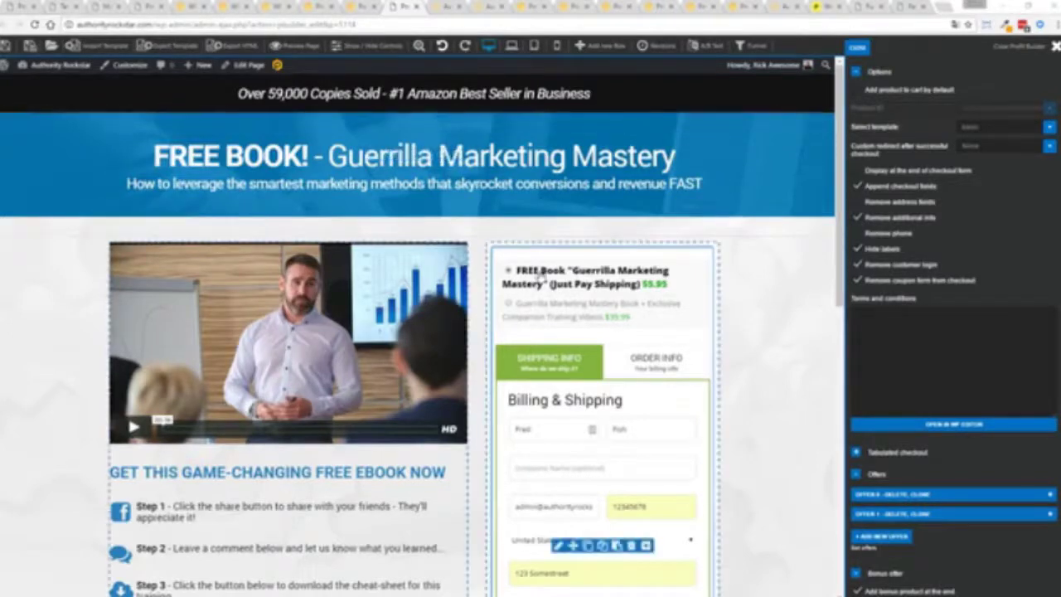
mouse_move(603, 328)
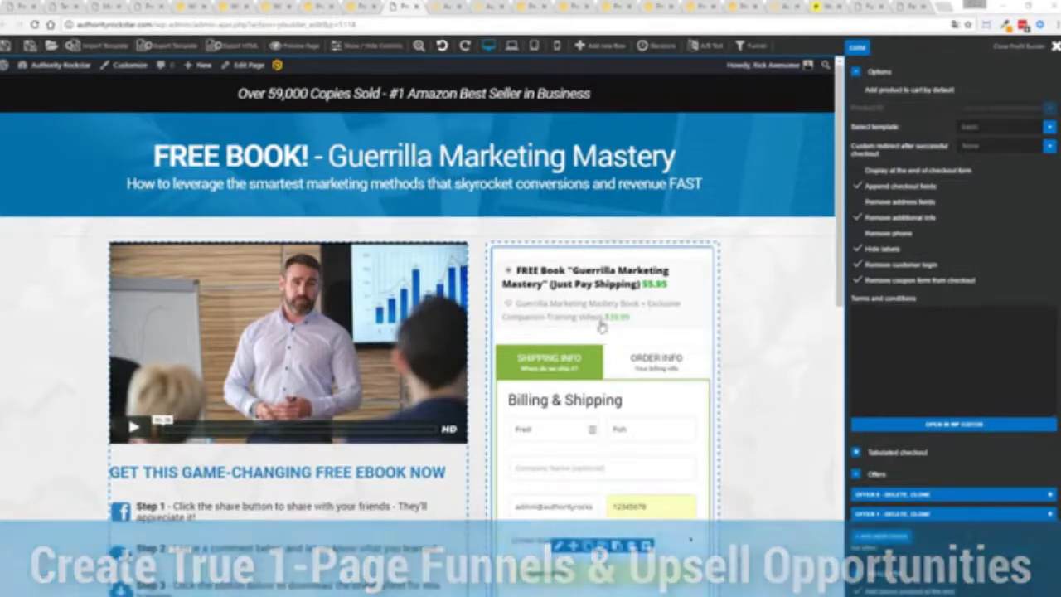
- Select the $39.99 book plus training videos bundle and review totals, order bump and Place Order
click(510, 304)
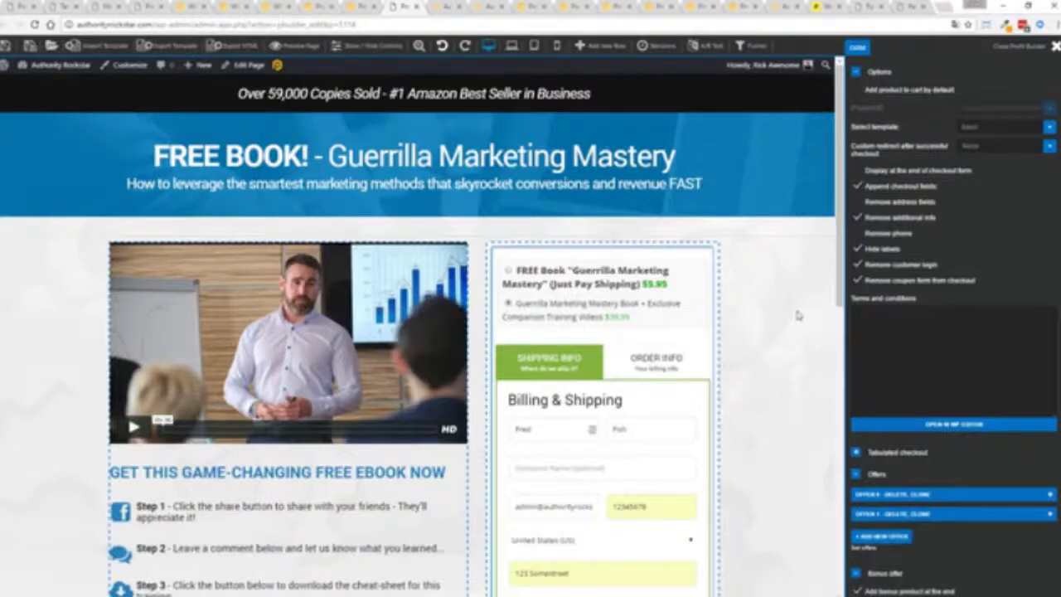
scroll(794, 248, down, 1)
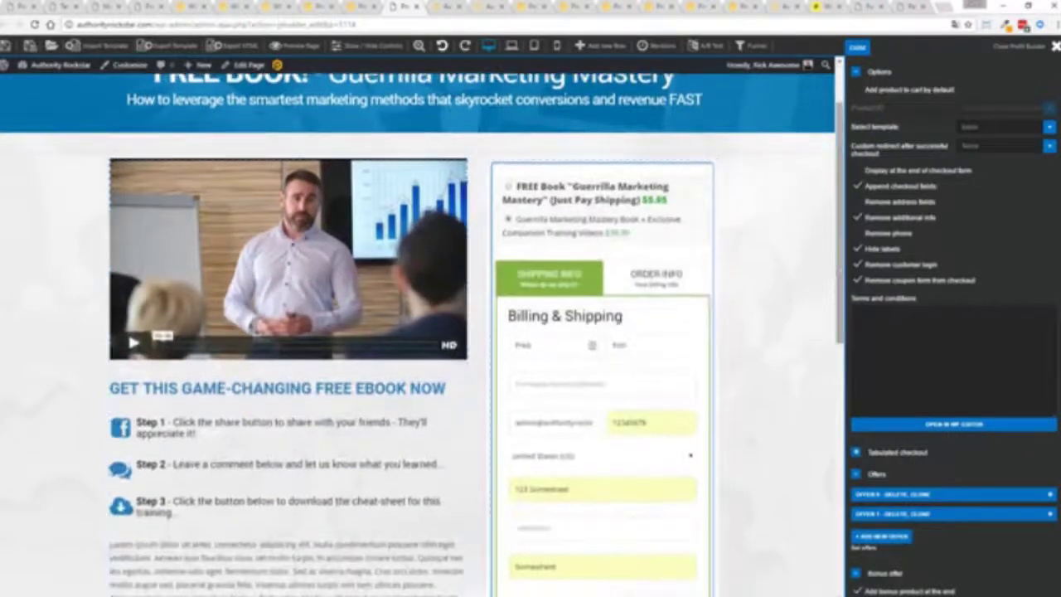
scroll(796, 290, down, 1)
scroll(816, 236, down, 1)
scroll(816, 237, up, 1)
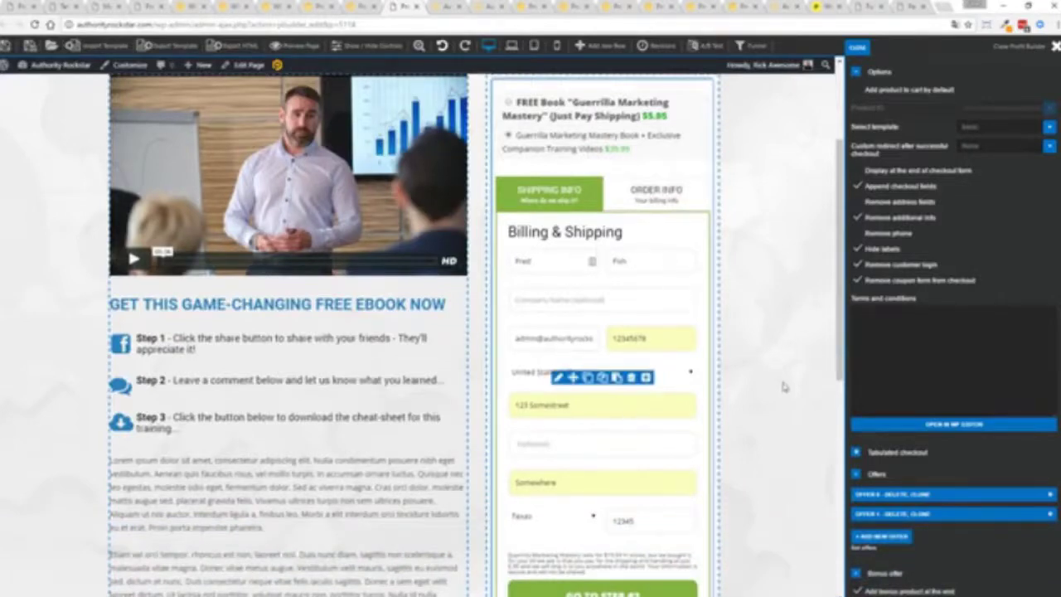
scroll(779, 377, down, 3)
scroll(774, 367, down, 2)
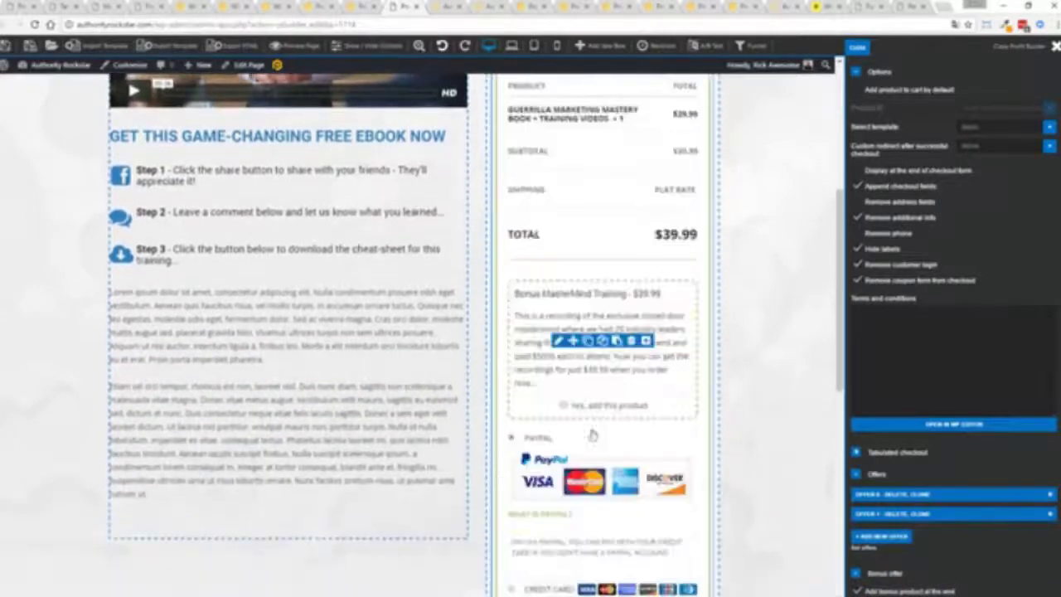
scroll(766, 290, up, 6)
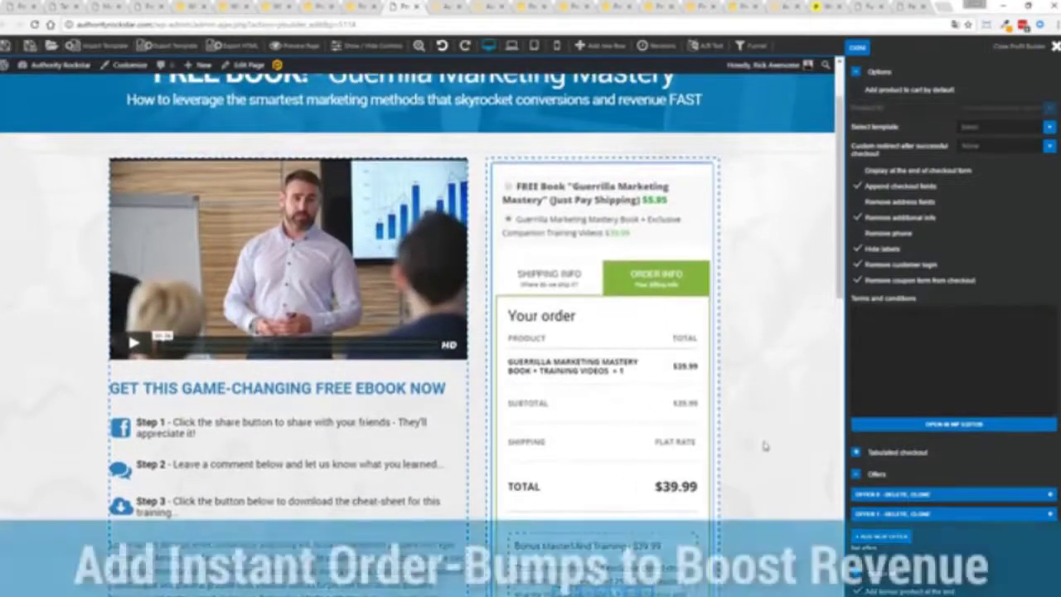
scroll(764, 446, down, 6)
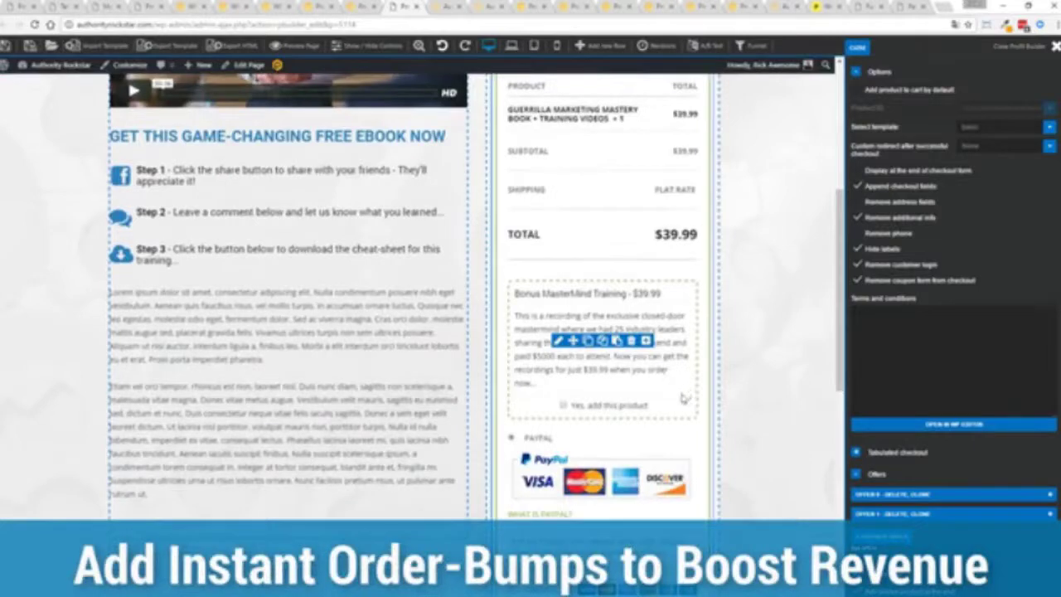
scroll(771, 368, down, 4)
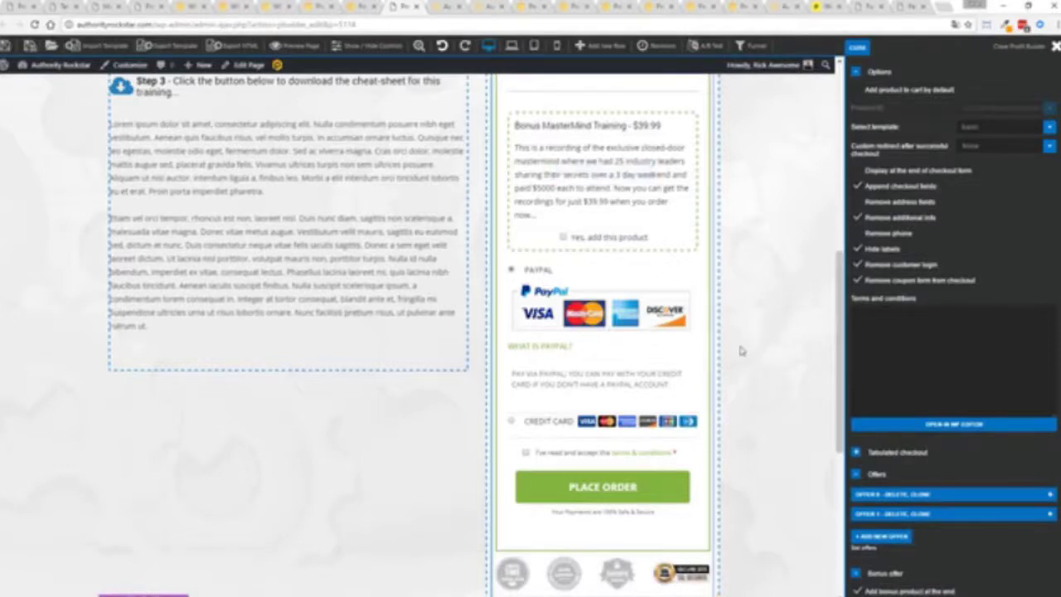
- Enable Remove address fields and Remove phone in the checkout settings, leaving name and email
scroll(746, 352, up, 5)
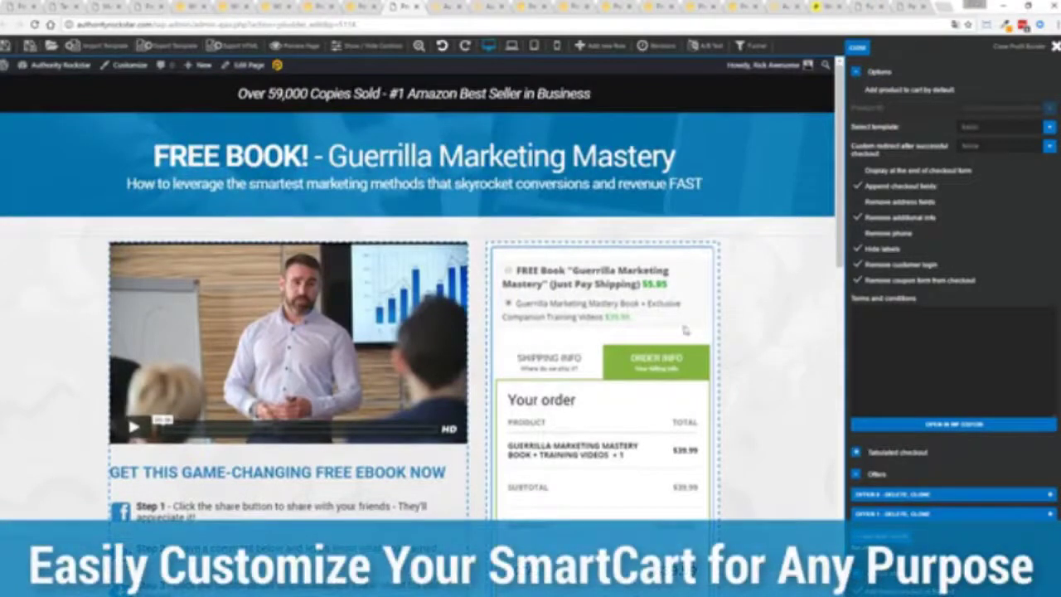
click(567, 362)
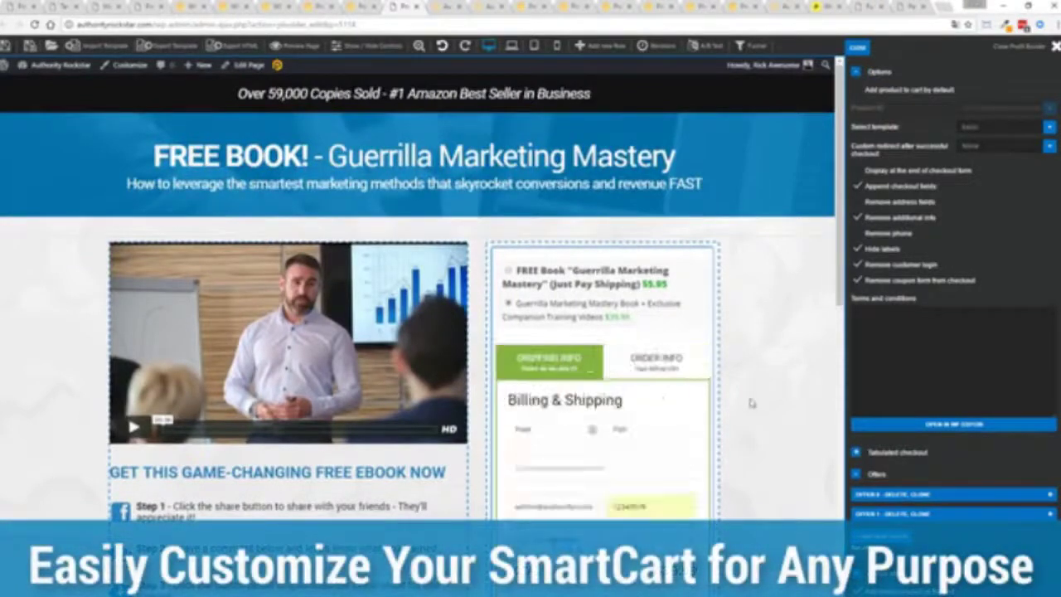
scroll(750, 398, down, 3)
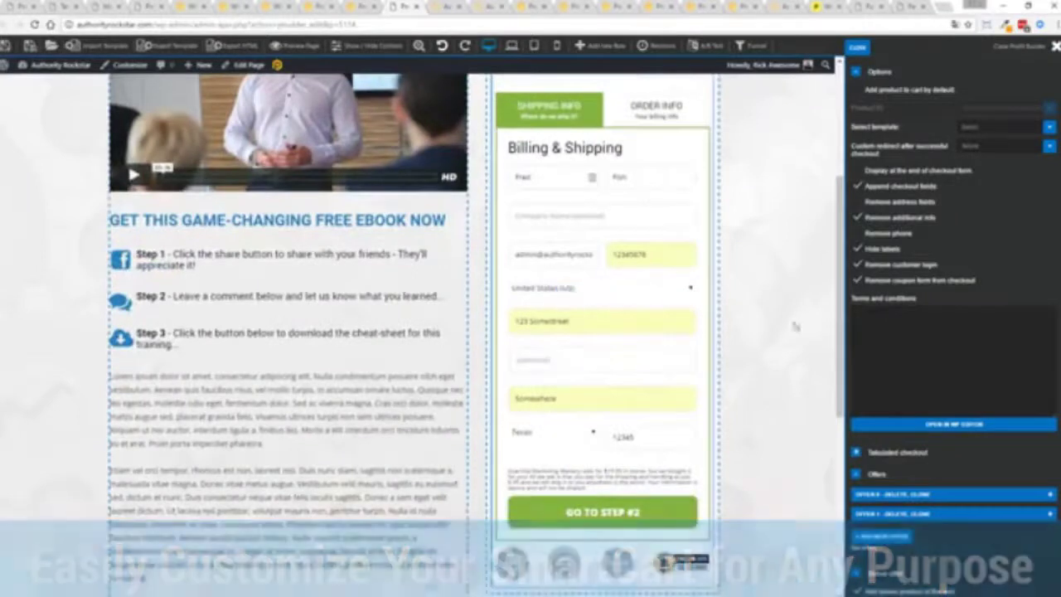
scroll(721, 348, up, 1)
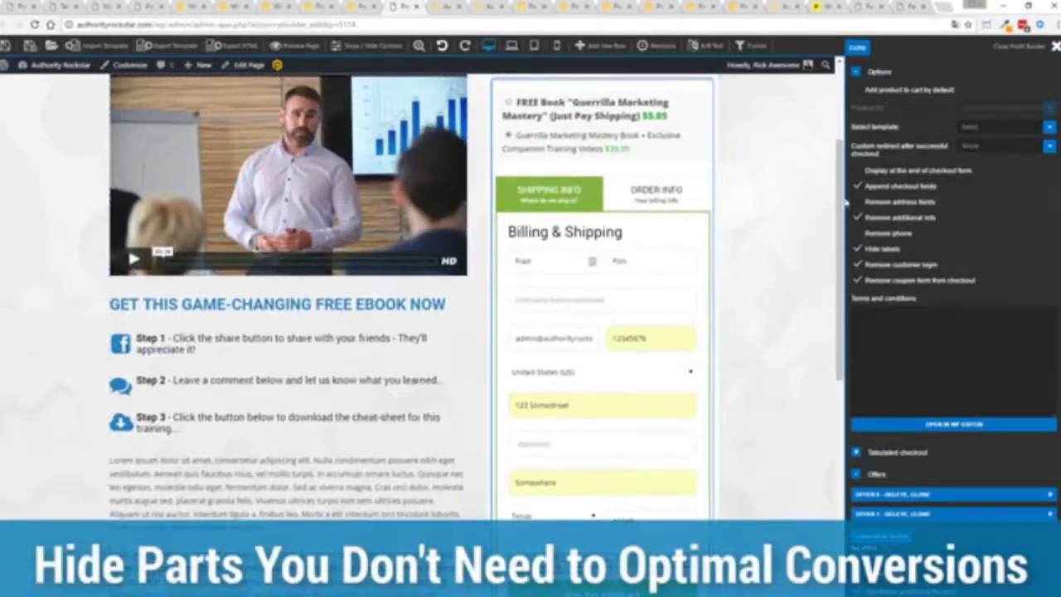
click(858, 202)
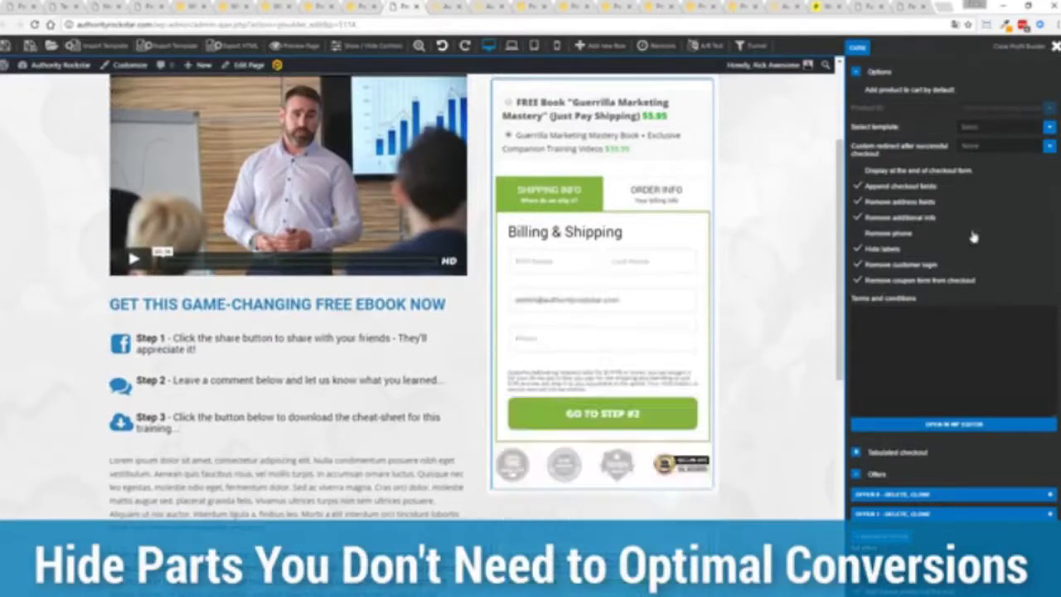
click(859, 236)
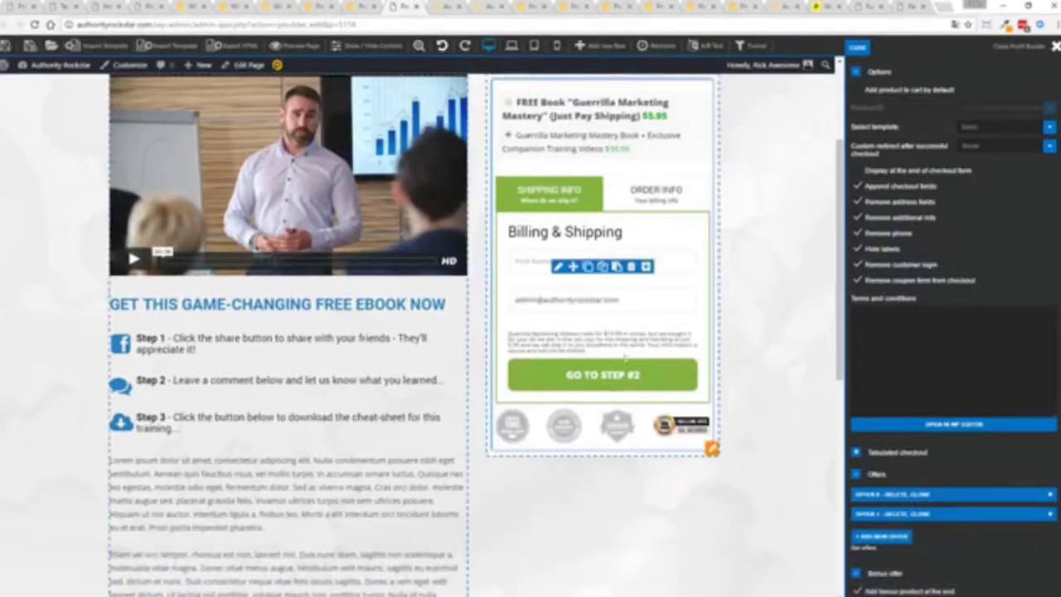
mouse_move(601, 261)
scroll(771, 330, up, 3)
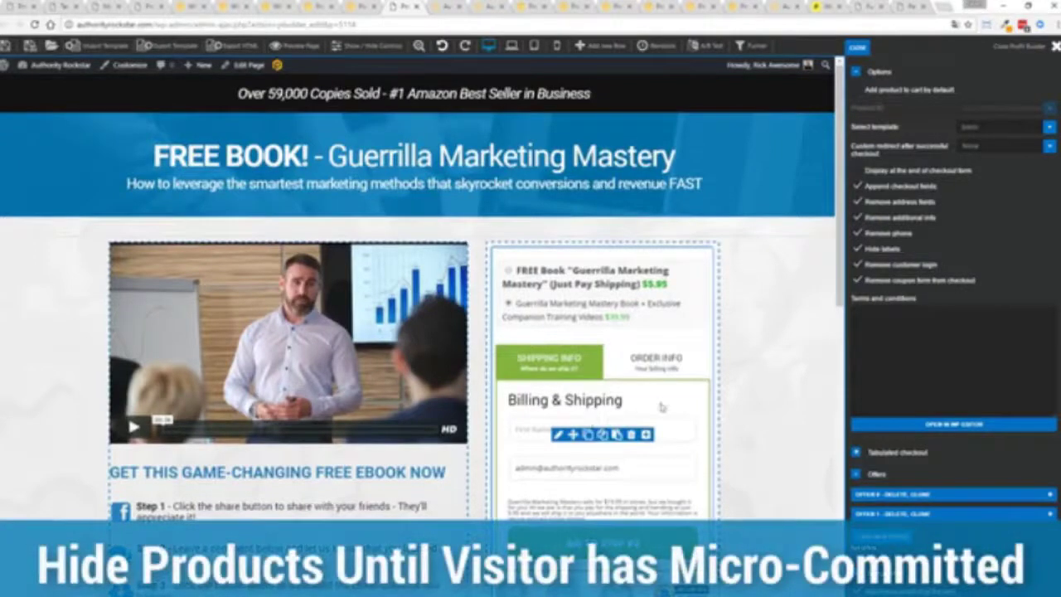
- Turn on 'Display at the end of checkout form' and enter the buyer's first and last name
click(858, 171)
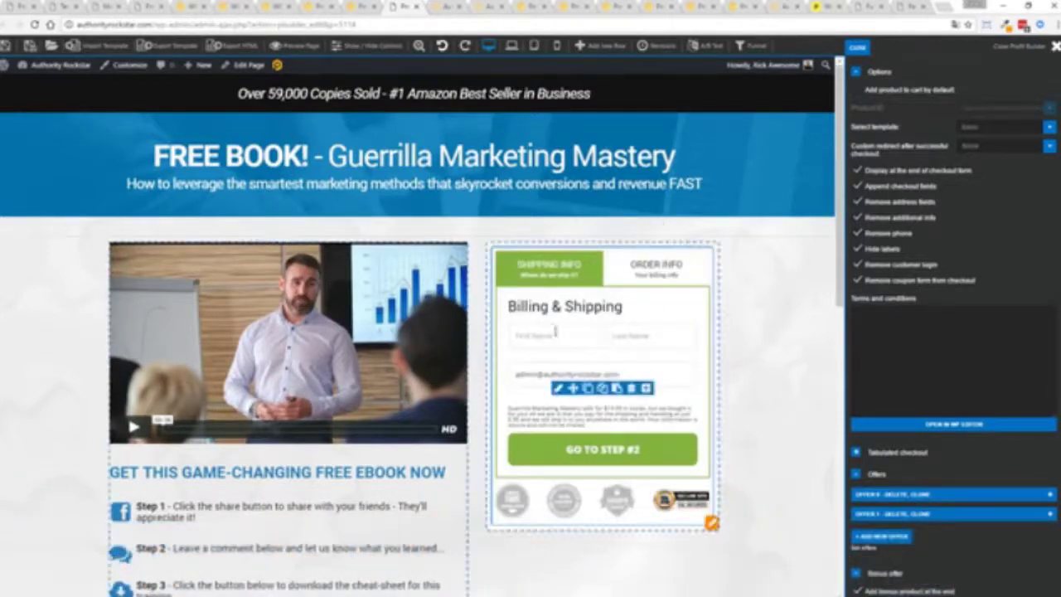
click(552, 331)
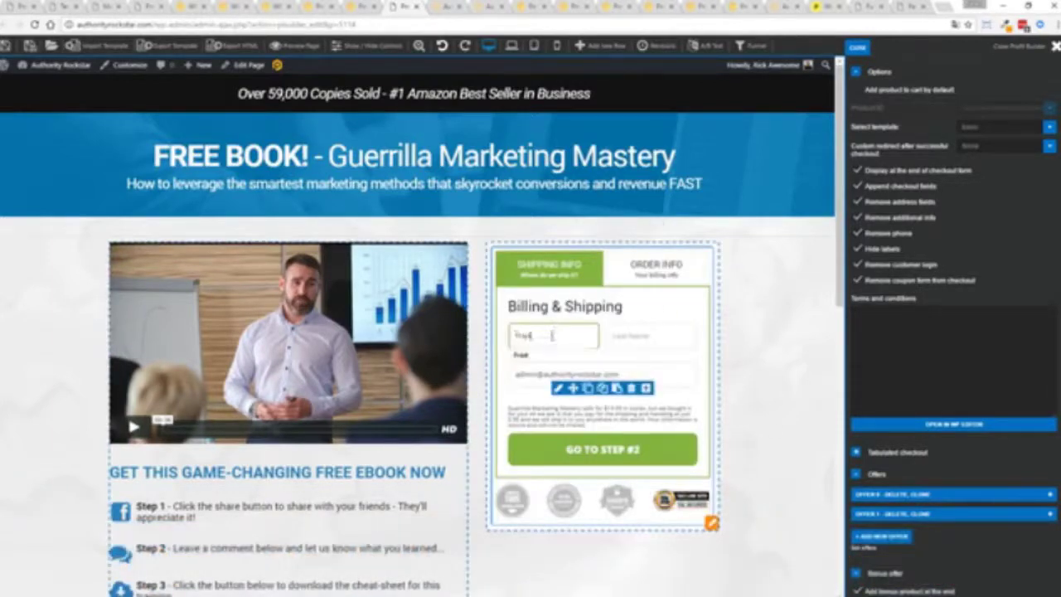
key(Tab)
text(Fish)
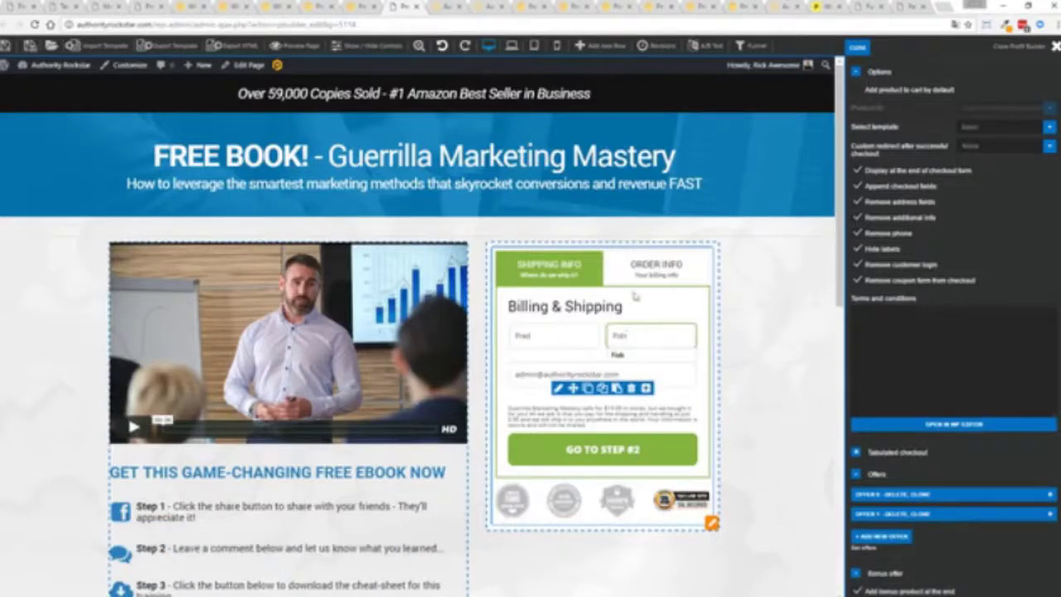
click(663, 452)
- Advance to step #2 and review the order with the add-on, totalling $79.98
click(598, 452)
scroll(771, 427, down, 3)
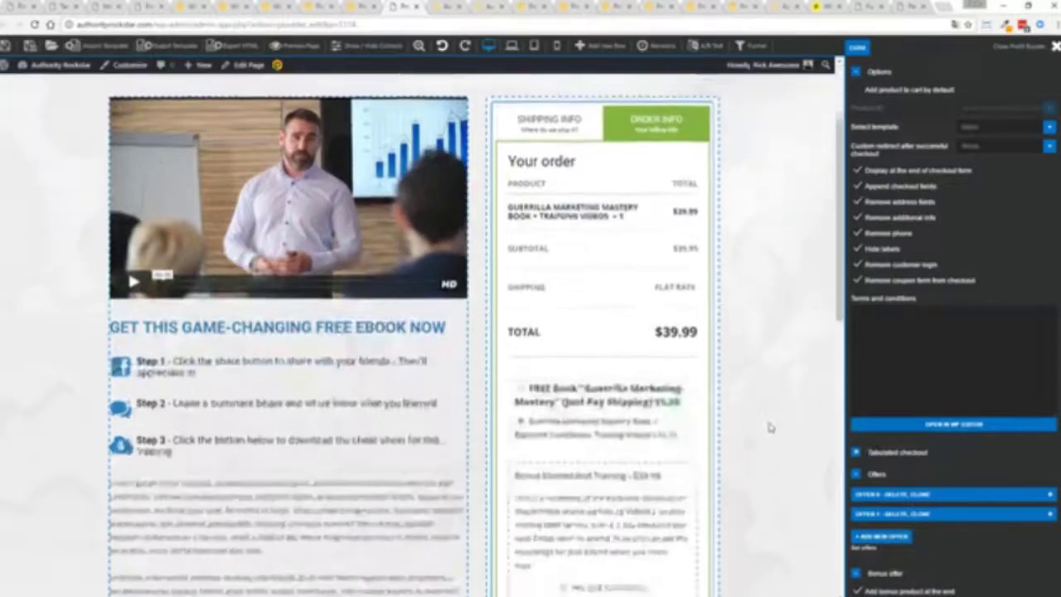
scroll(771, 428, down, 4)
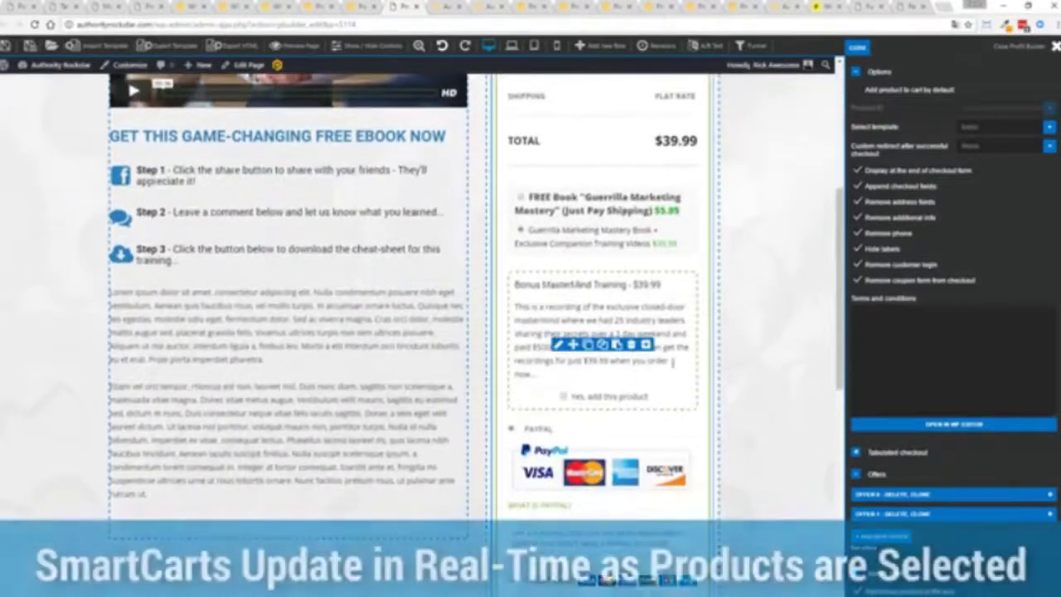
scroll(737, 346, up, 1)
scroll(738, 347, up, 3)
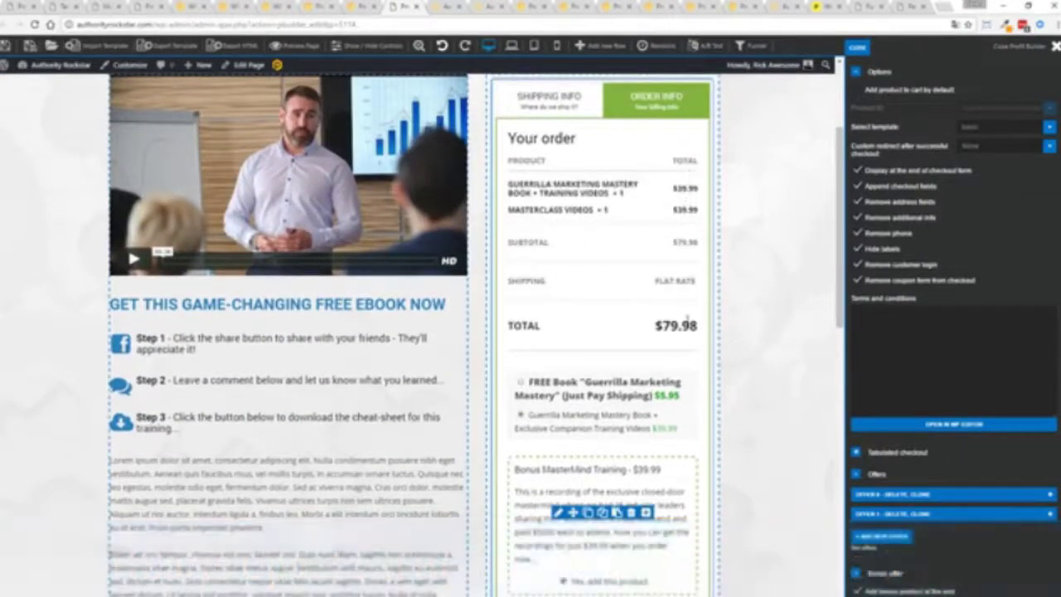
scroll(755, 315, down, 2)
scroll(750, 323, down, 3)
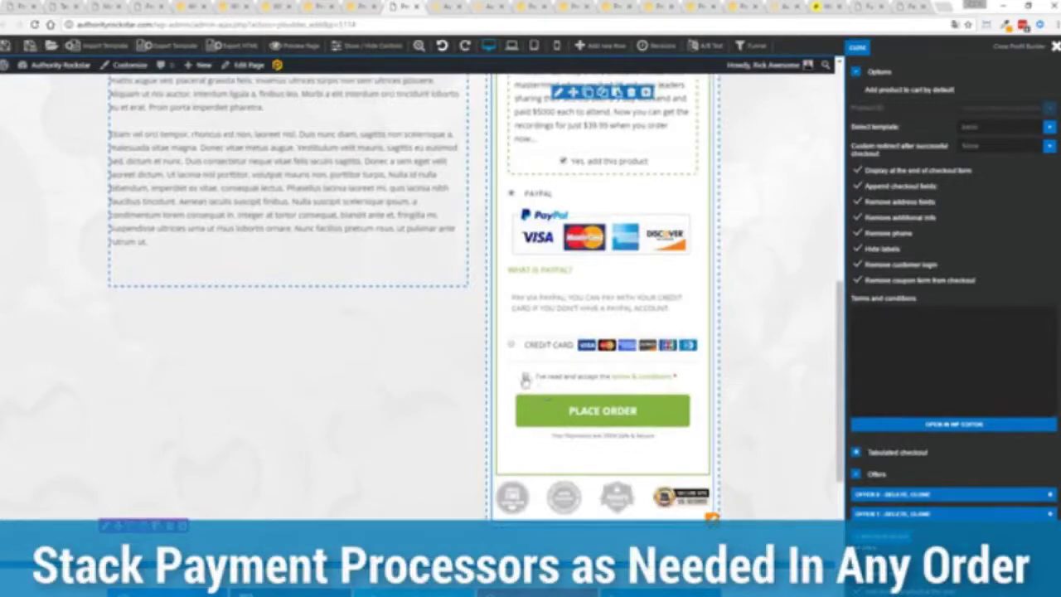
- Check the 'Custom redirect after successful checkout' options and keep it set to None
scroll(781, 352, up, 5)
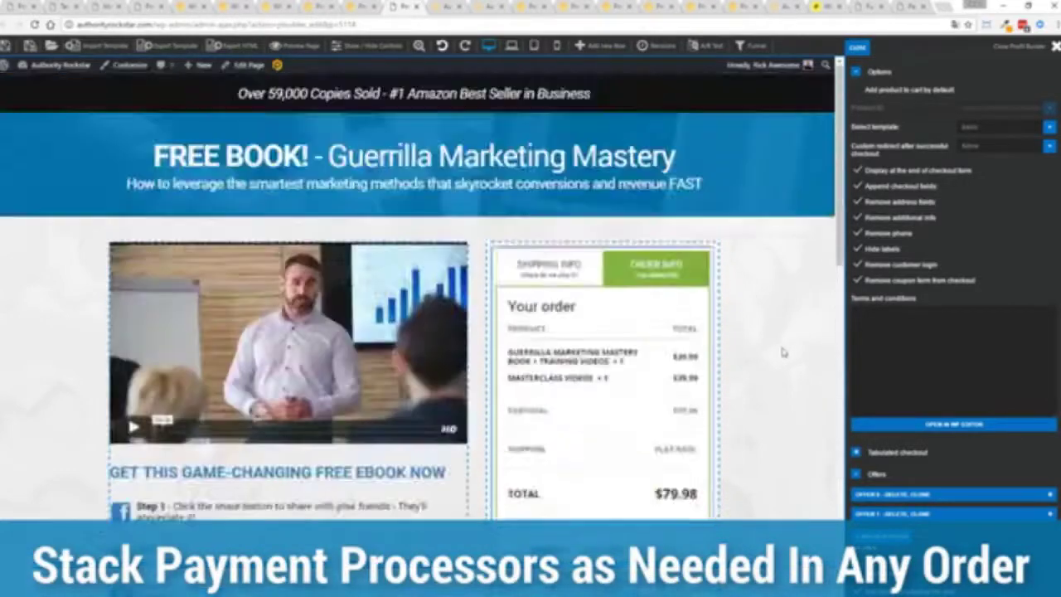
scroll(781, 352, down, 2)
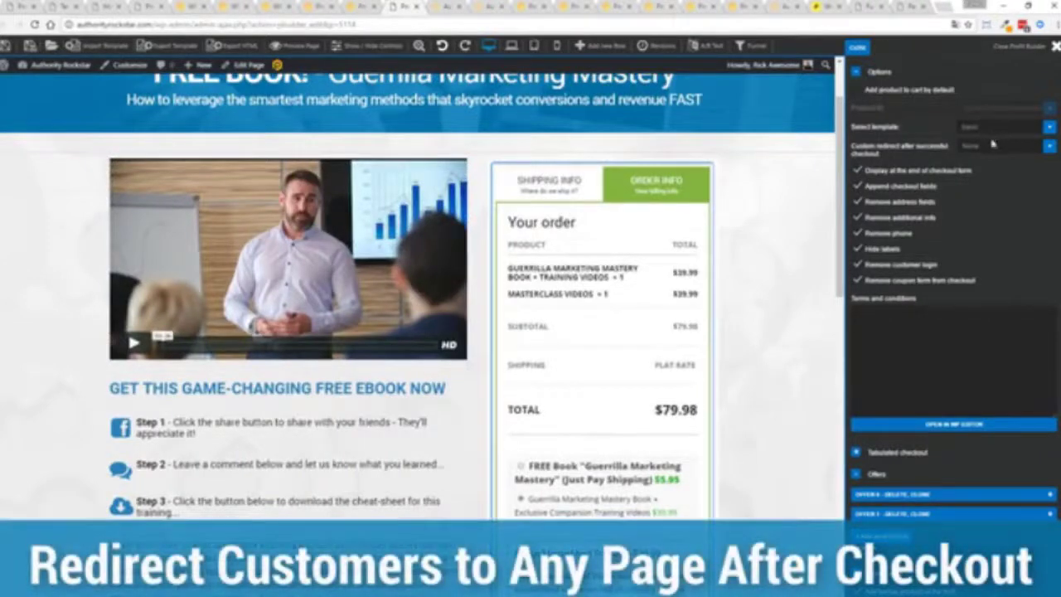
click(993, 146)
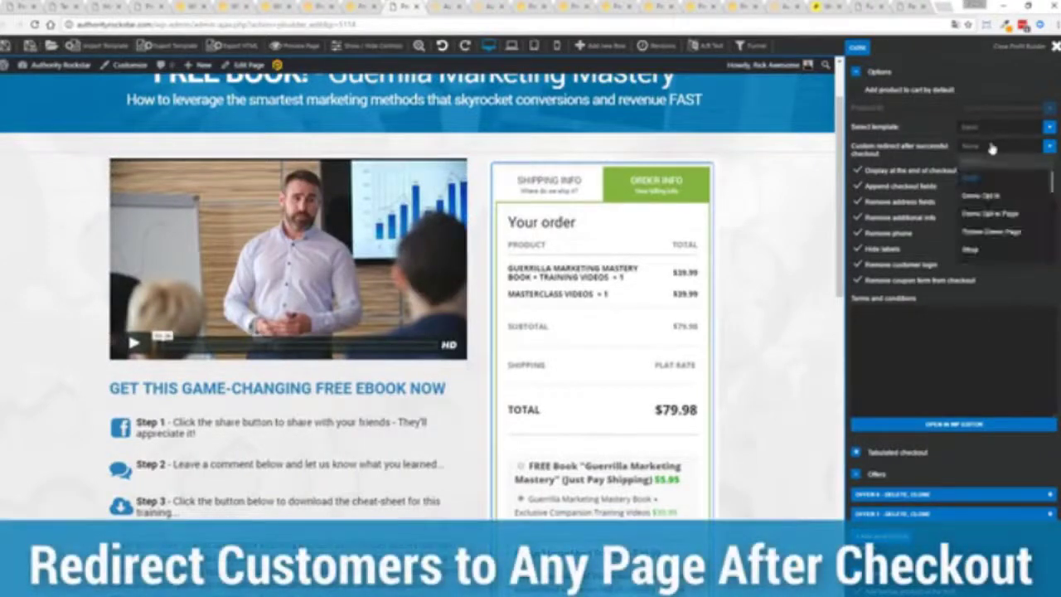
click(989, 80)
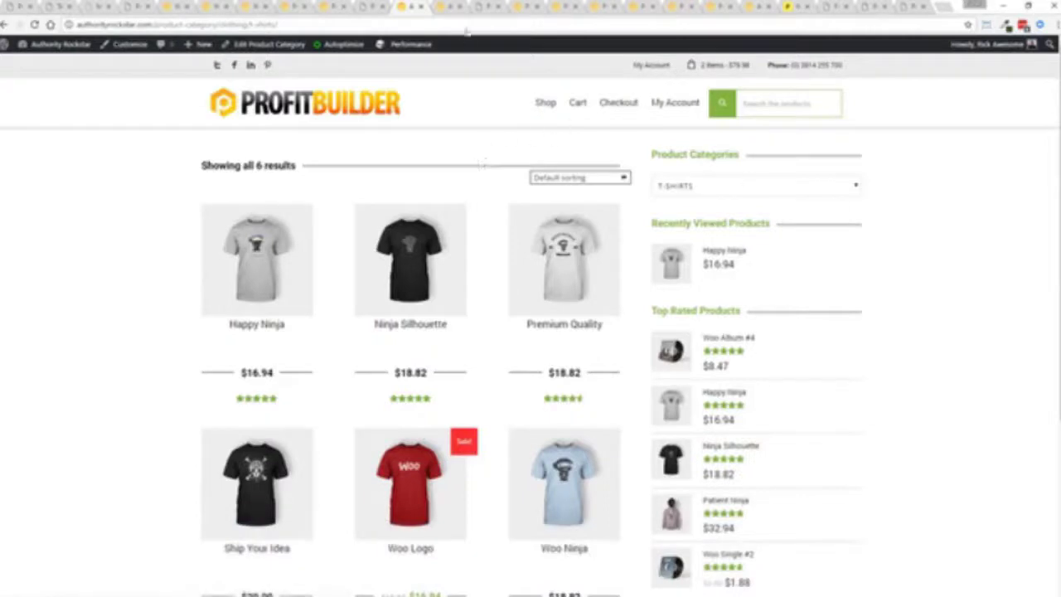
- Scroll through the Happy Ninja T-shirt product page, then switch to the blog post being edited
click(449, 5)
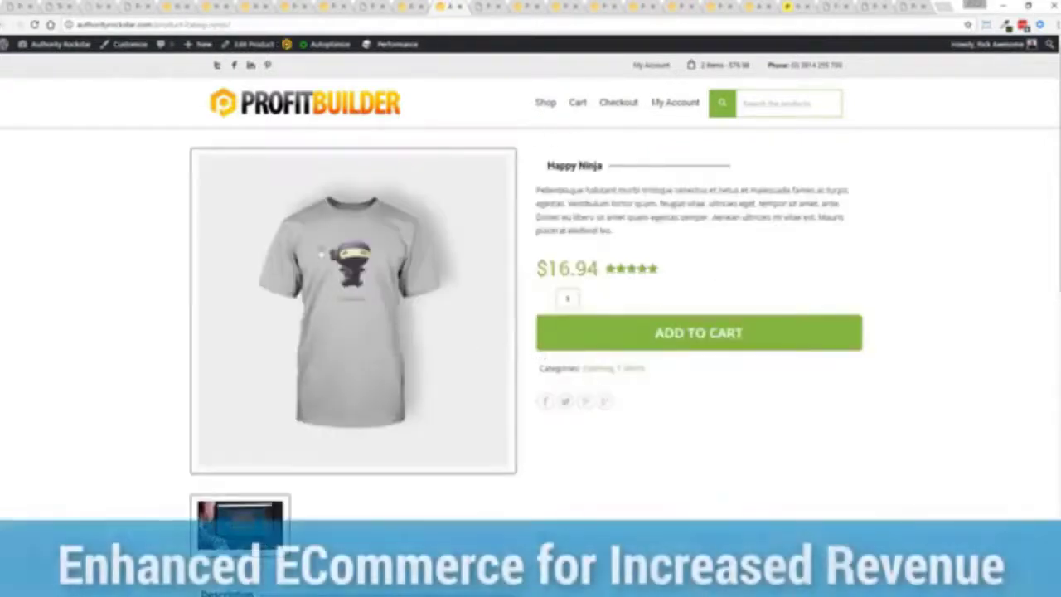
scroll(311, 191, down, 3)
scroll(309, 191, down, 2)
scroll(307, 192, down, 3)
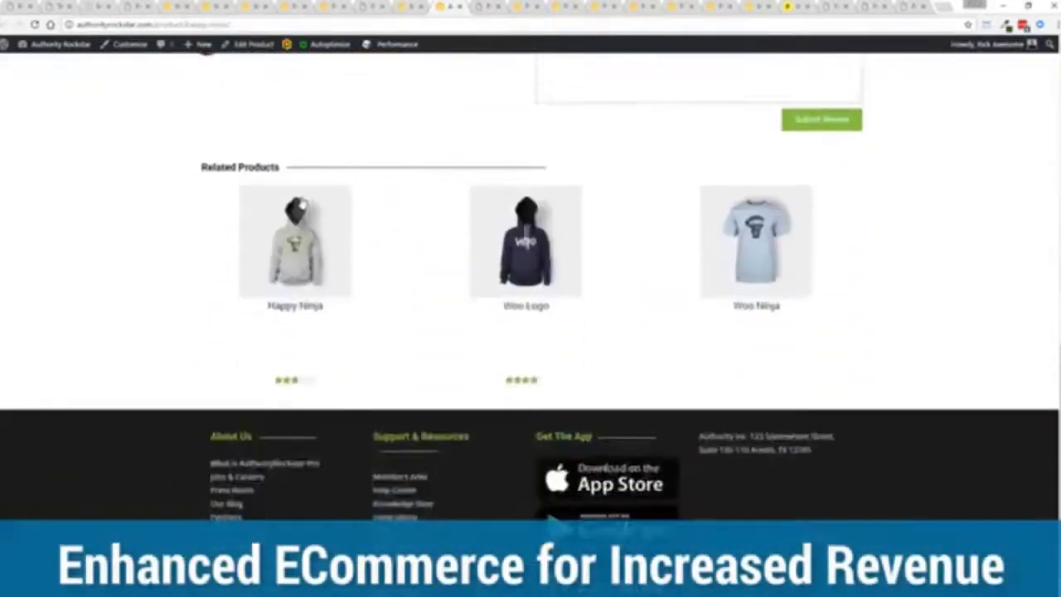
scroll(303, 192, up, 8)
scroll(300, 192, down, 1)
scroll(299, 193, up, 2)
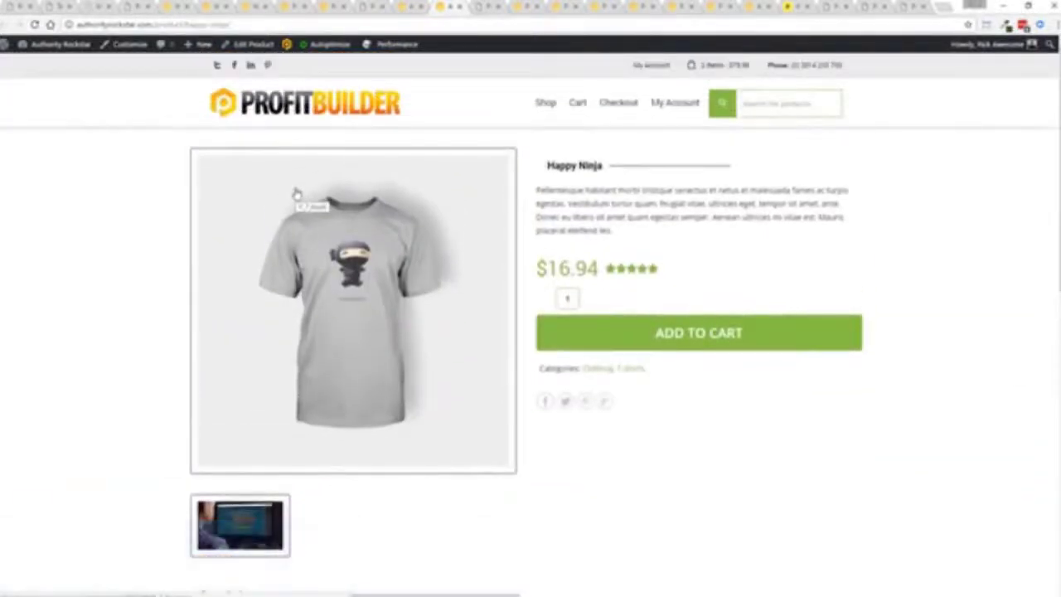
click(483, 7)
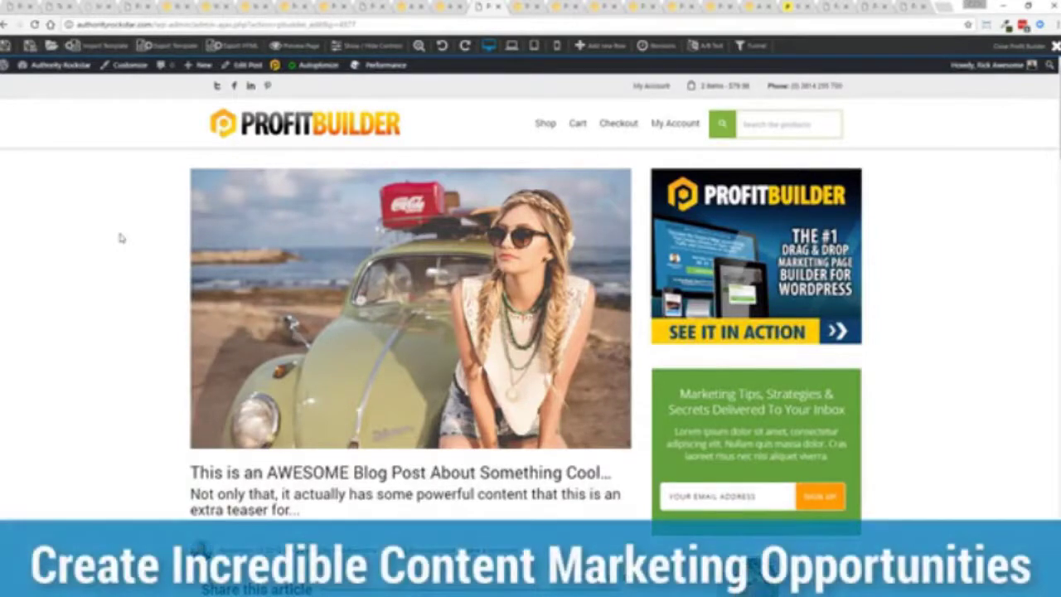
scroll(120, 238, down, 1)
scroll(120, 238, down, 1)
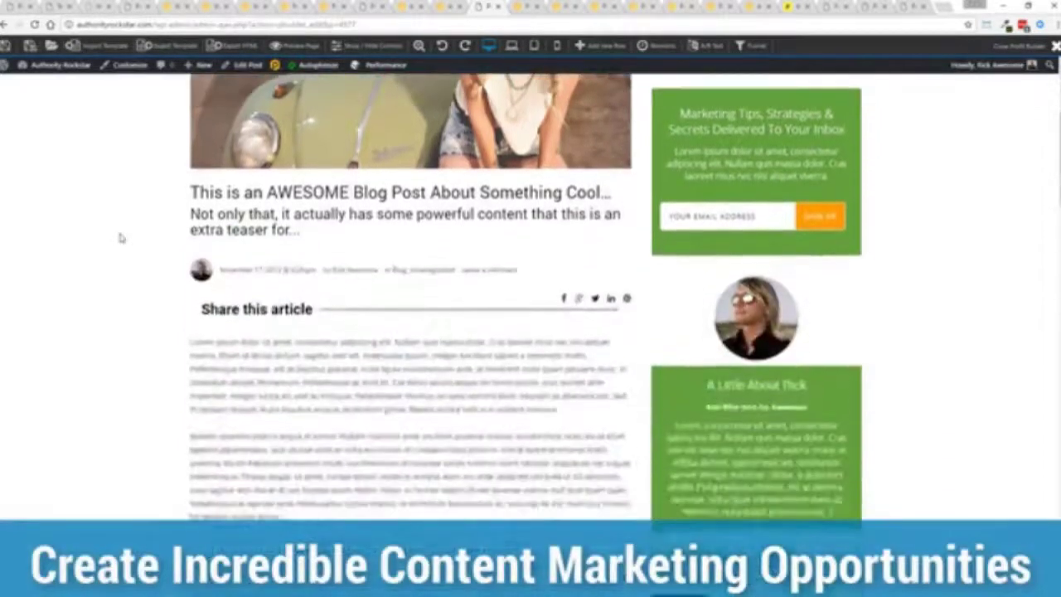
scroll(120, 238, down, 2)
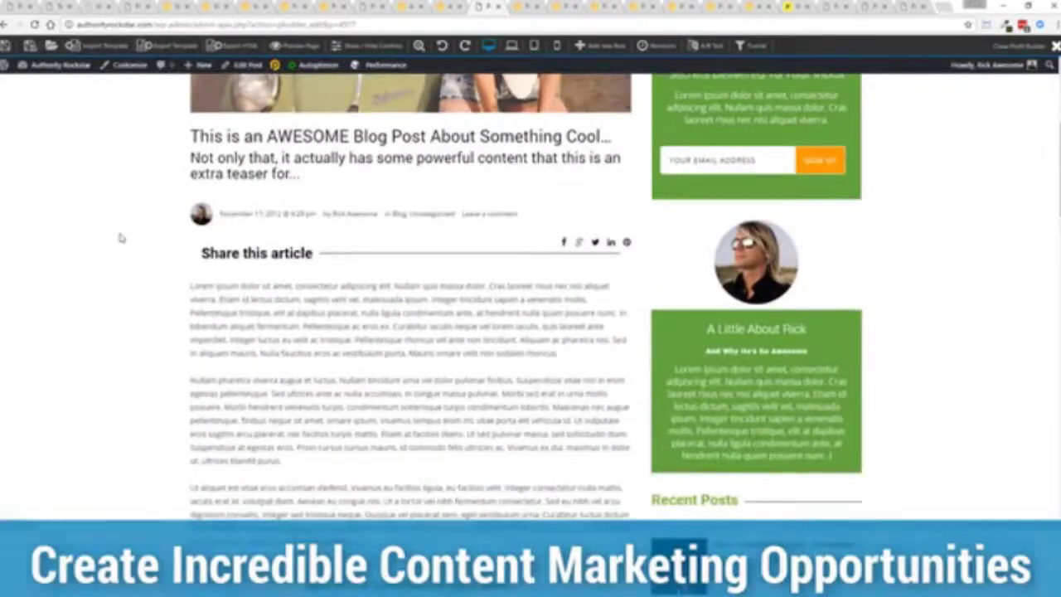
scroll(120, 238, down, 3)
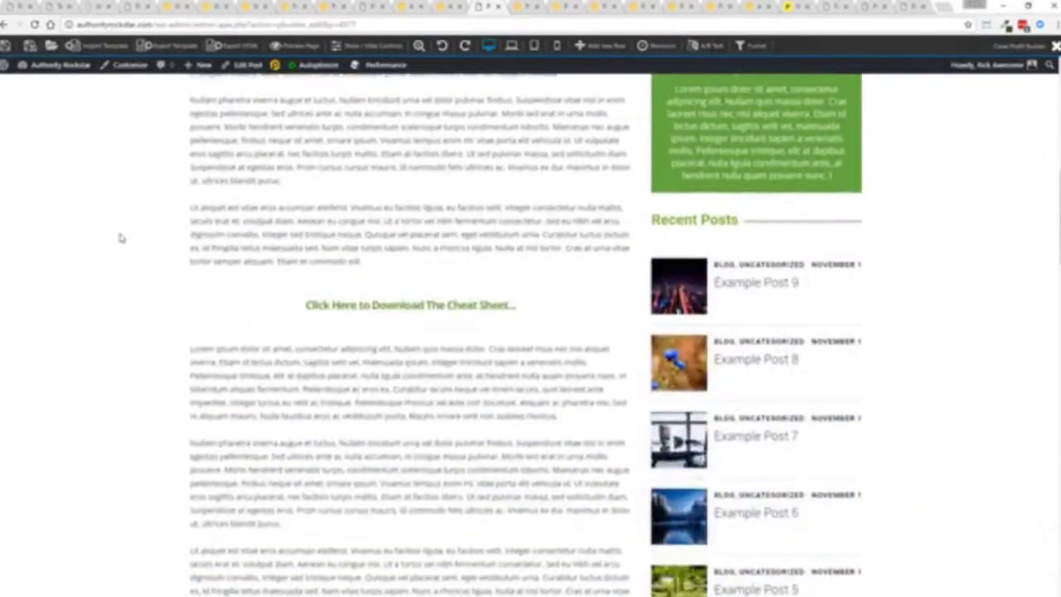
scroll(120, 238, up, 1)
scroll(120, 238, up, 2)
scroll(120, 238, down, 2)
scroll(120, 238, up, 1)
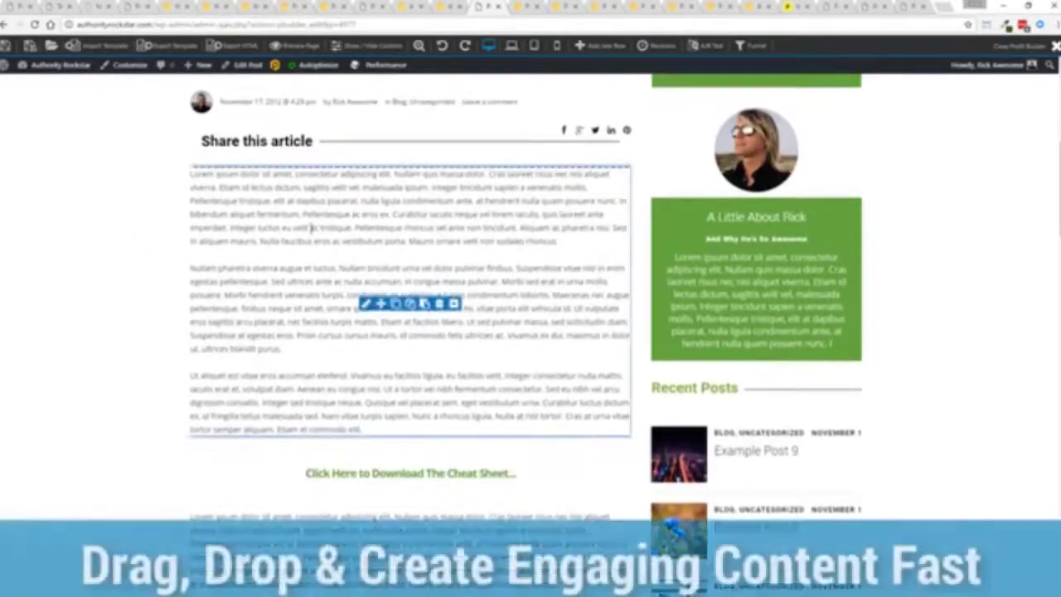
click(326, 475)
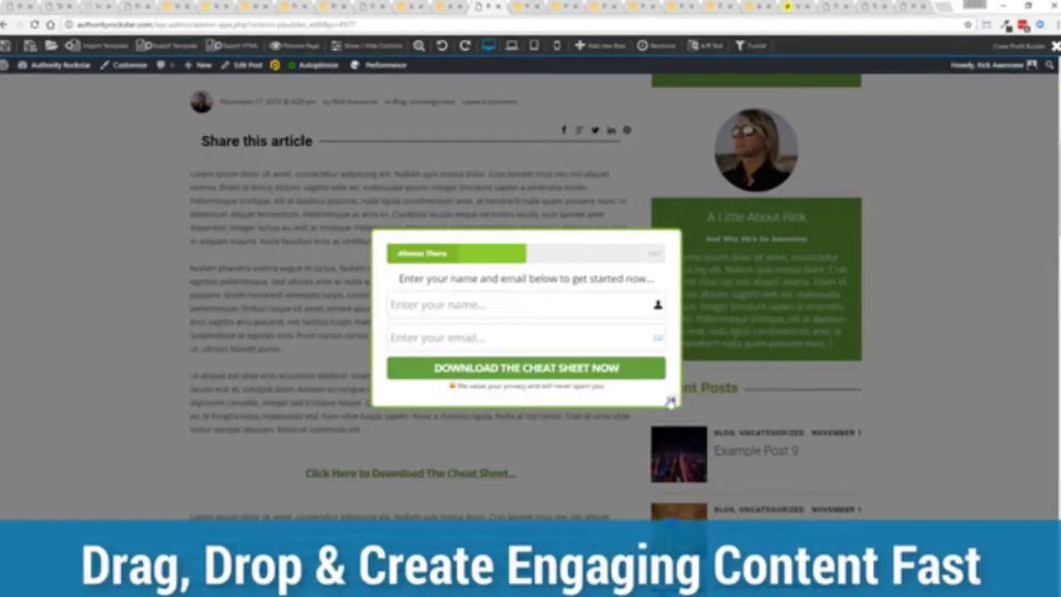
click(672, 402)
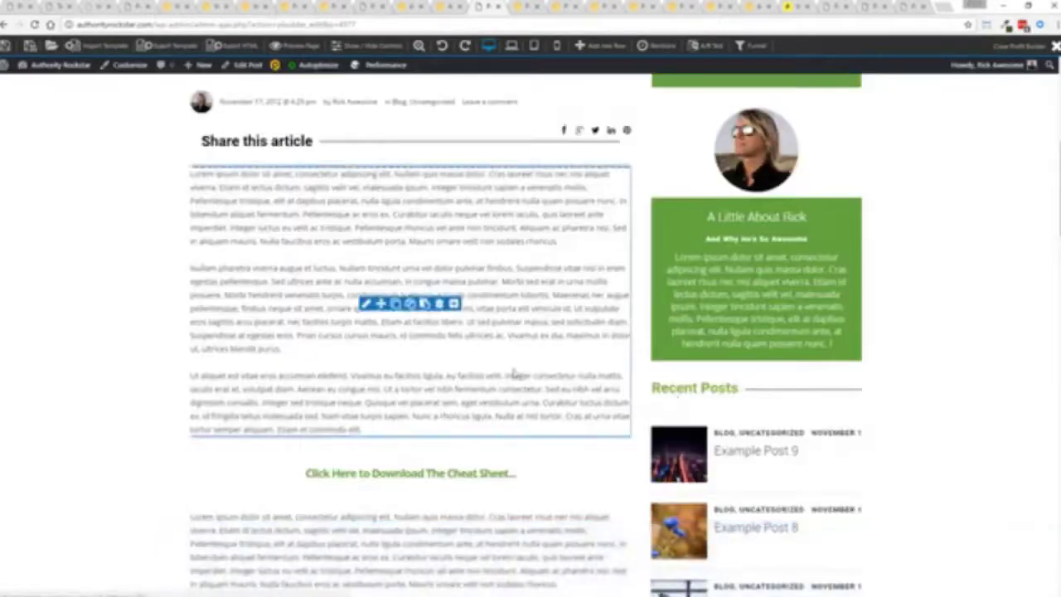
- Scroll through the blog homepage with the vintage car photo in the editor
scroll(515, 373, down, 3)
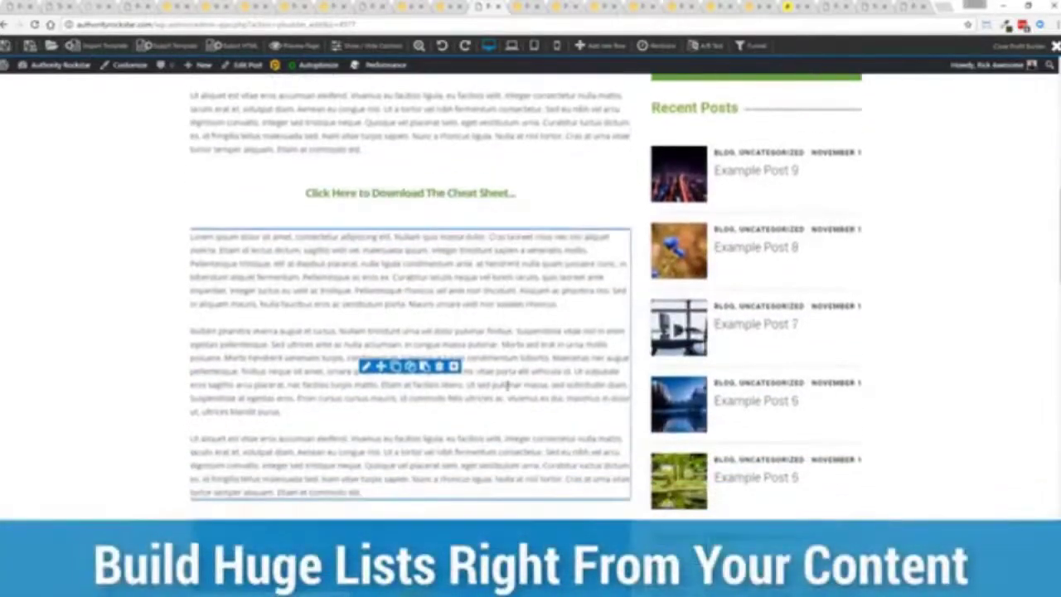
scroll(507, 386, down, 3)
scroll(514, 398, down, 2)
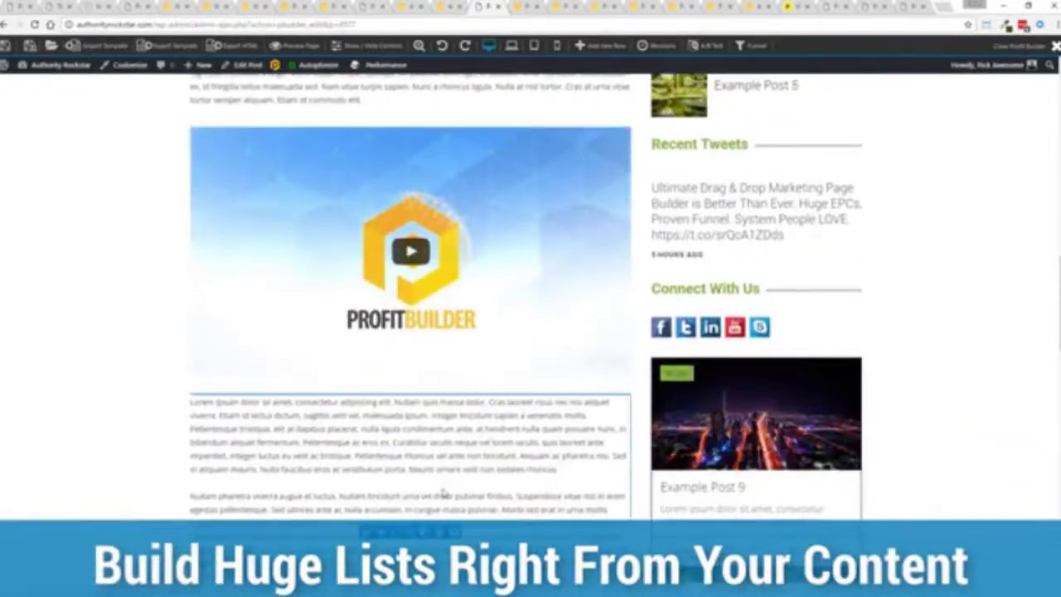
scroll(493, 191, up, 2)
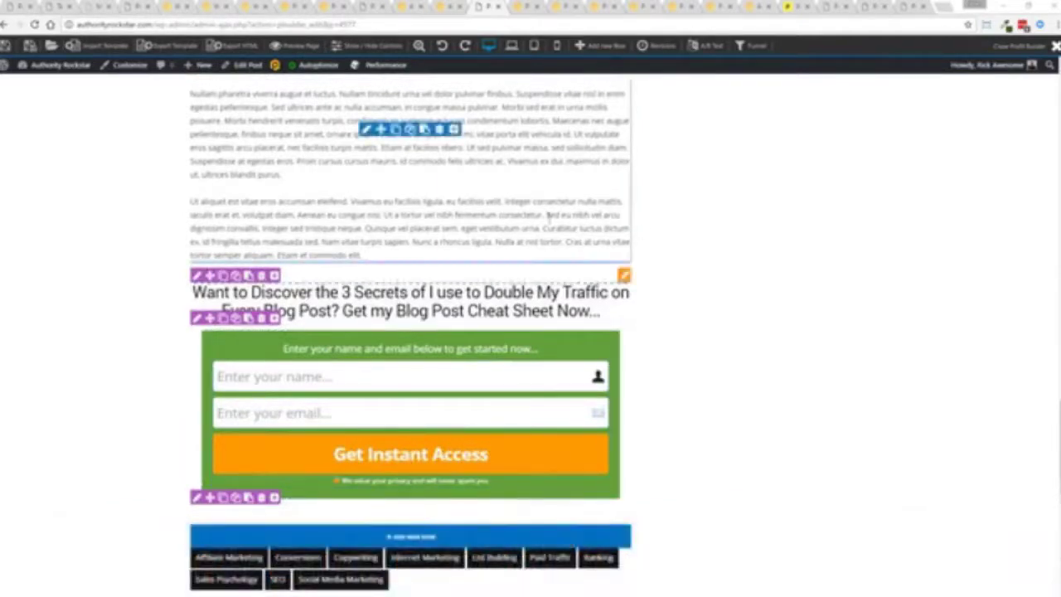
scroll(547, 212, down, 1)
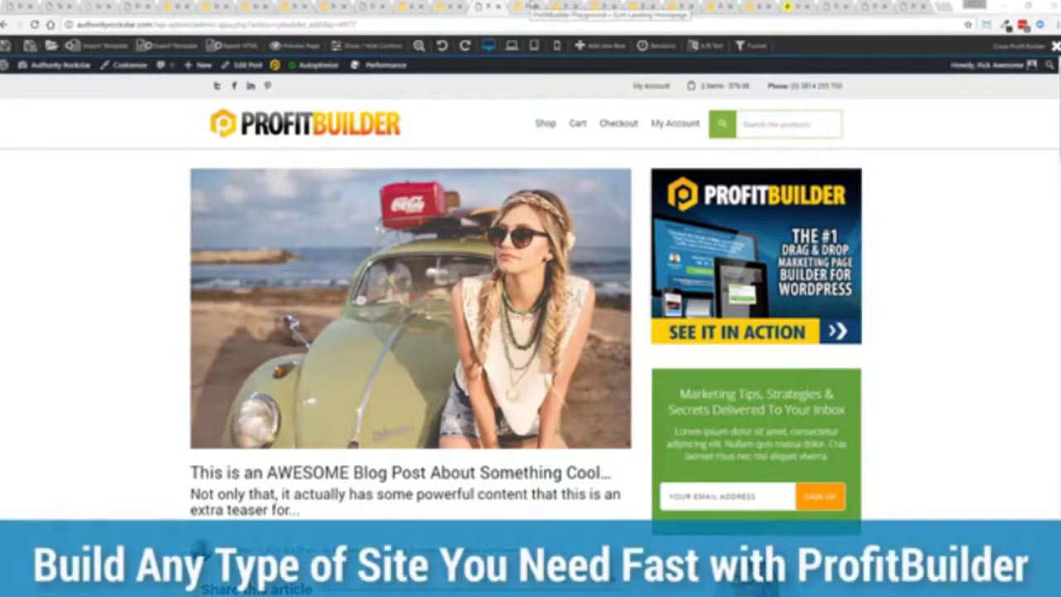
- Scroll through the whole Gym Landing Homepage template, then switch to the coaching countdown page
click(531, 6)
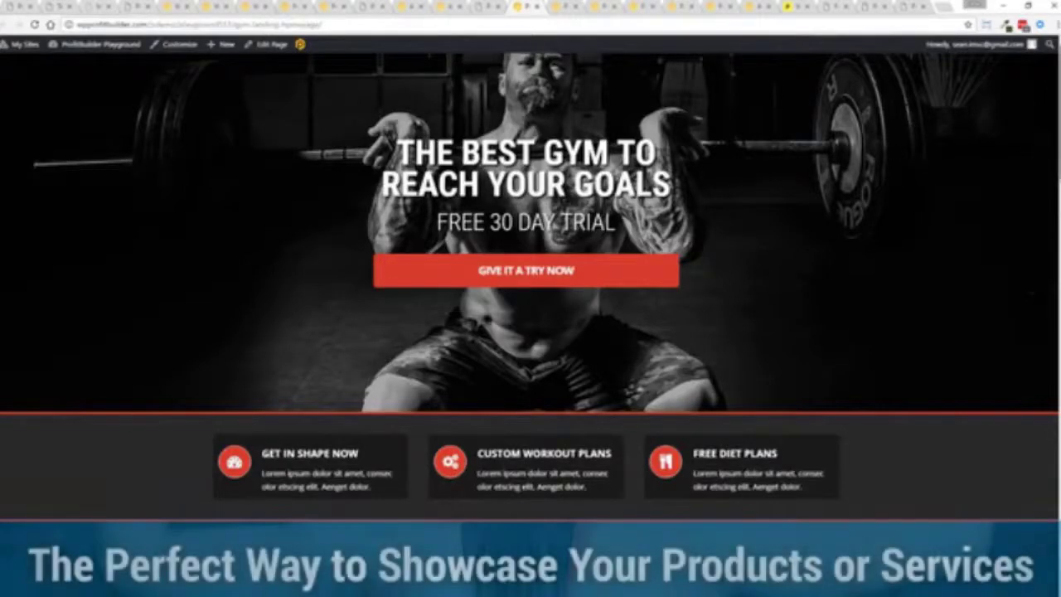
scroll(1038, 119, down, 3)
scroll(530, 290, down, 3)
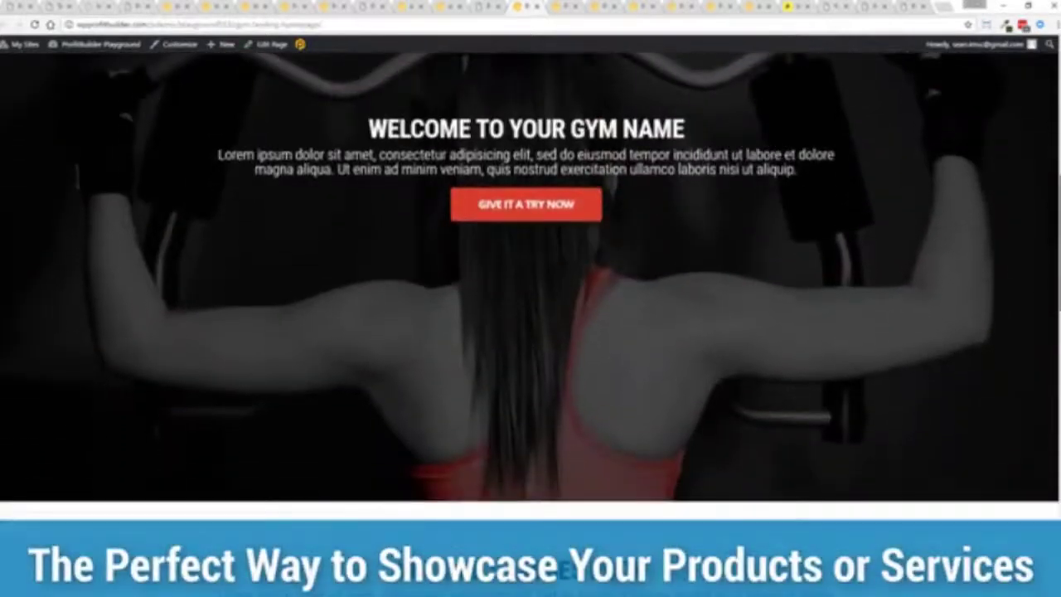
scroll(531, 323, down, 1)
scroll(530, 323, down, 2)
scroll(531, 323, down, 2)
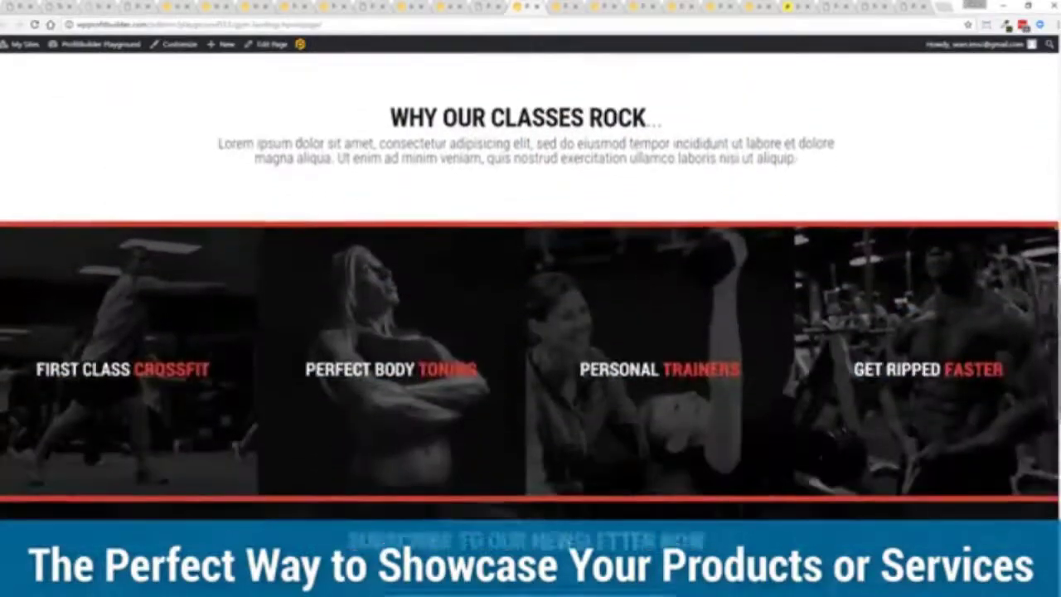
scroll(531, 324, down, 1)
scroll(530, 323, down, 2)
scroll(530, 323, down, 2)
scroll(530, 323, down, 1)
scroll(530, 323, down, 2)
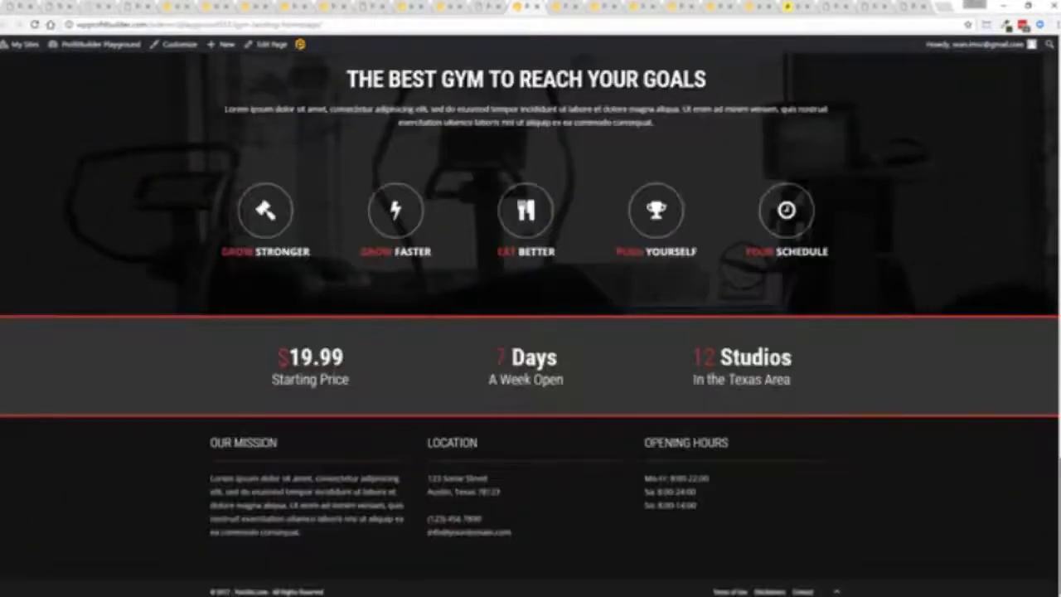
scroll(530, 323, up, 3)
scroll(530, 323, up, 2)
scroll(531, 323, up, 2)
scroll(531, 323, up, 5)
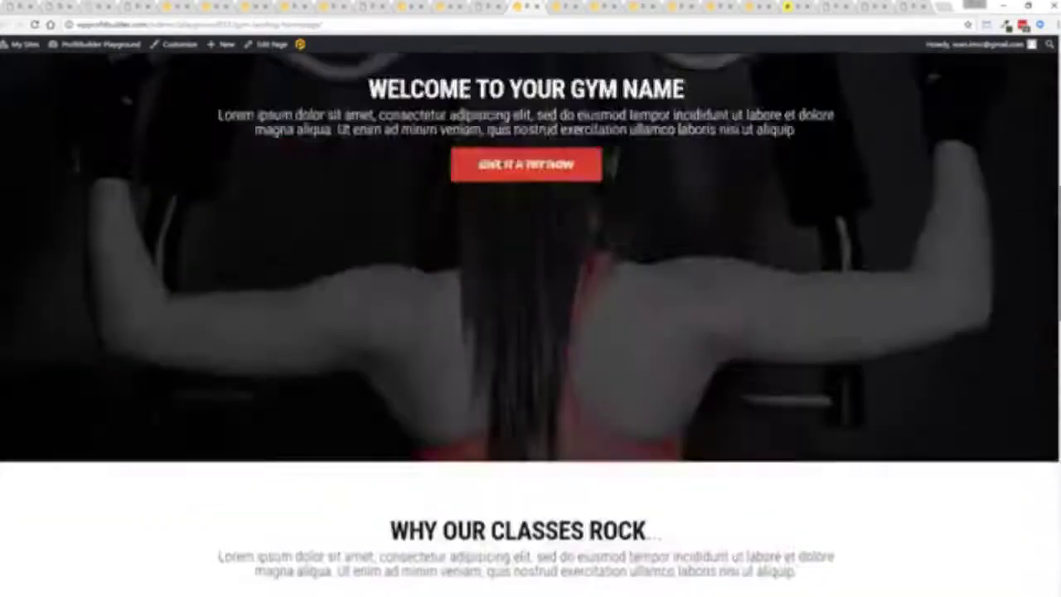
scroll(531, 323, up, 5)
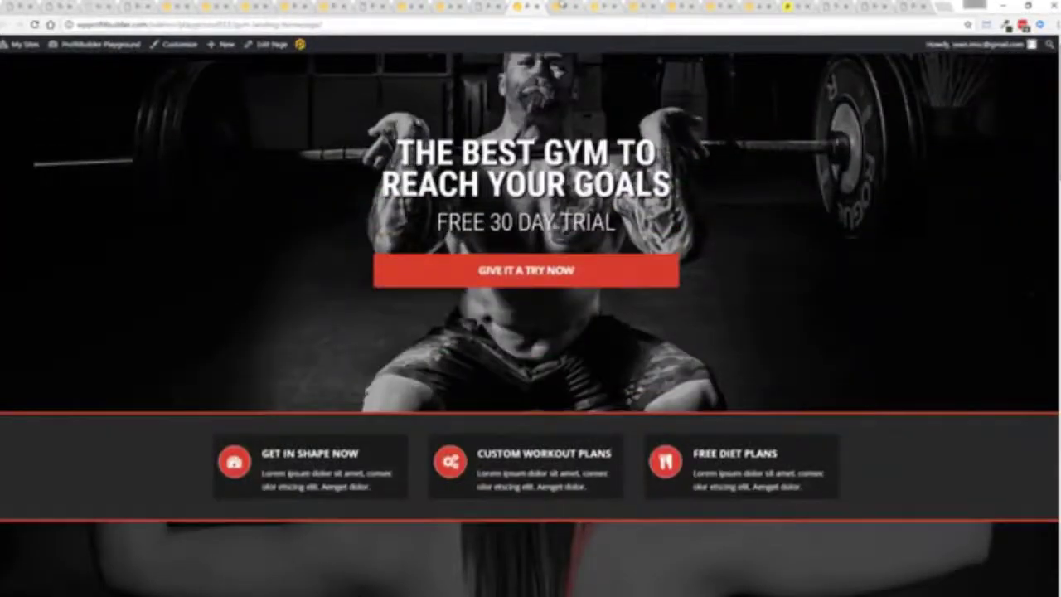
click(560, 6)
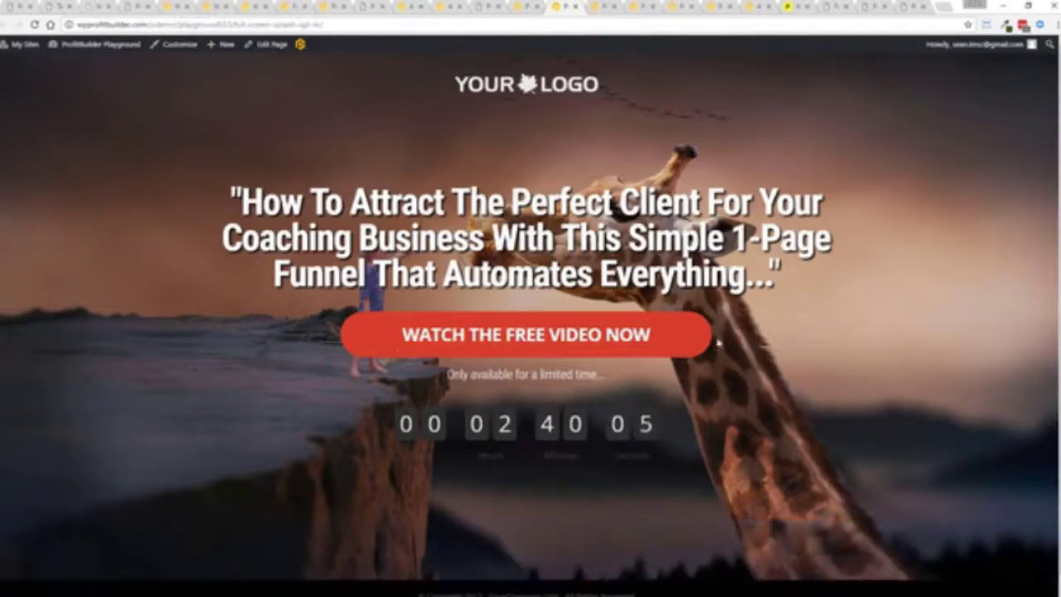
- View the New Site Coming Soon, Contest and Live Training Event templates in turn
click(592, 7)
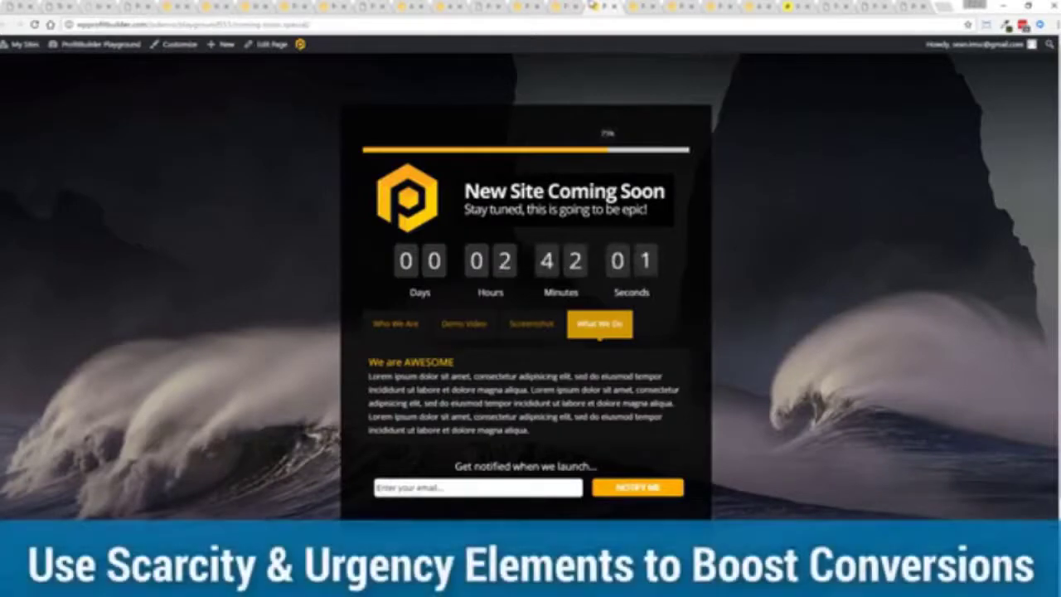
click(638, 7)
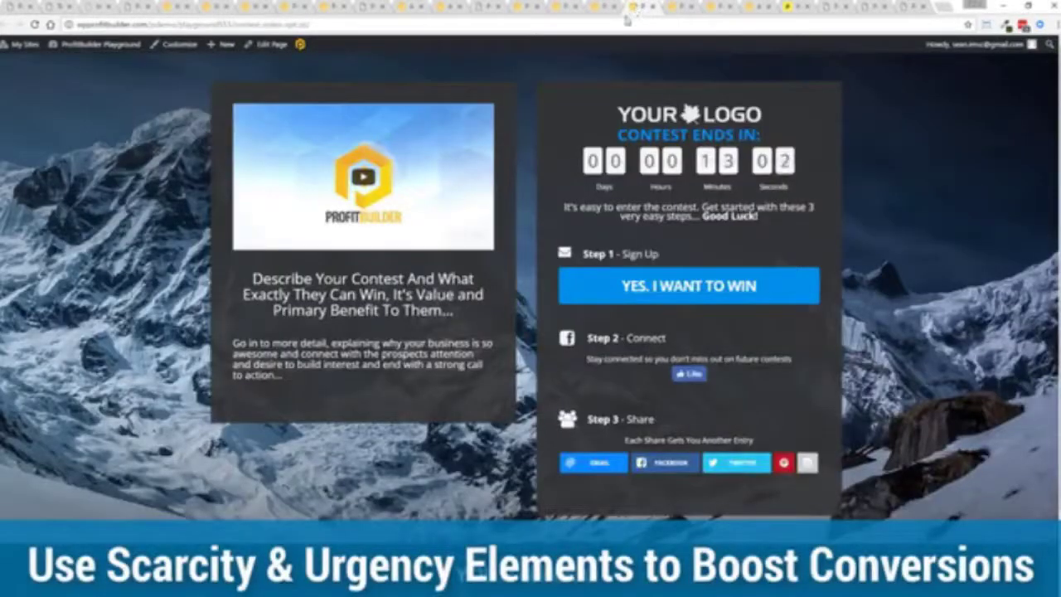
click(679, 6)
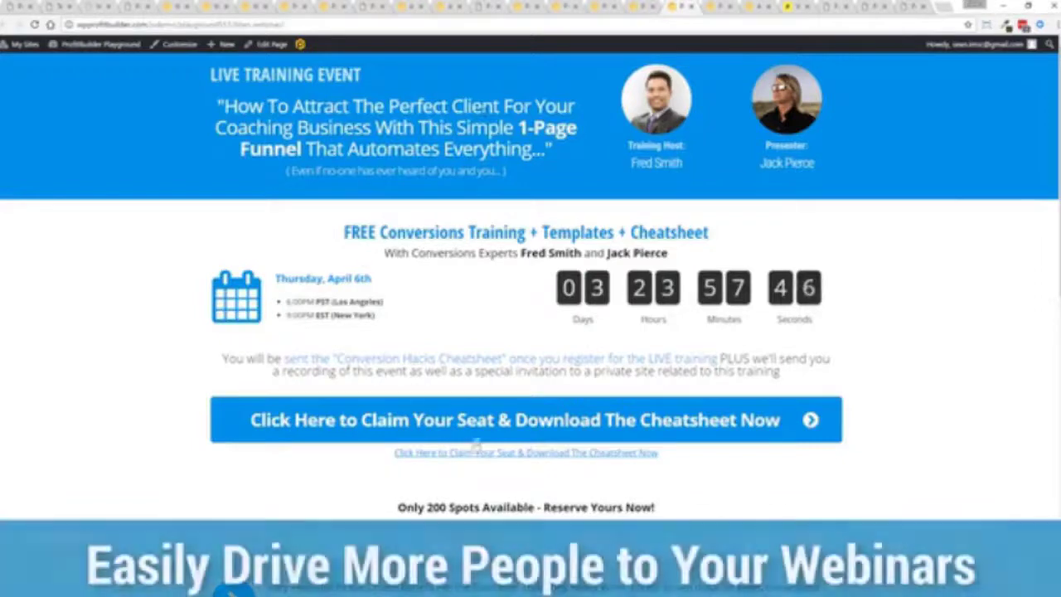
- Try and close the Claim Your Seat popup, then view the webinar and Drag & Drop builder pages
click(455, 424)
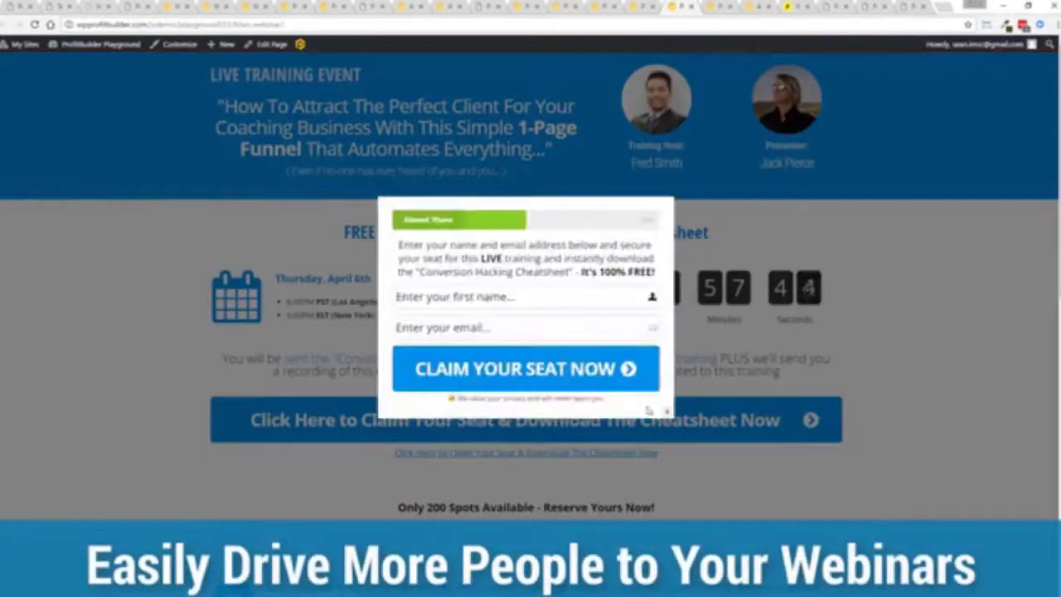
click(668, 413)
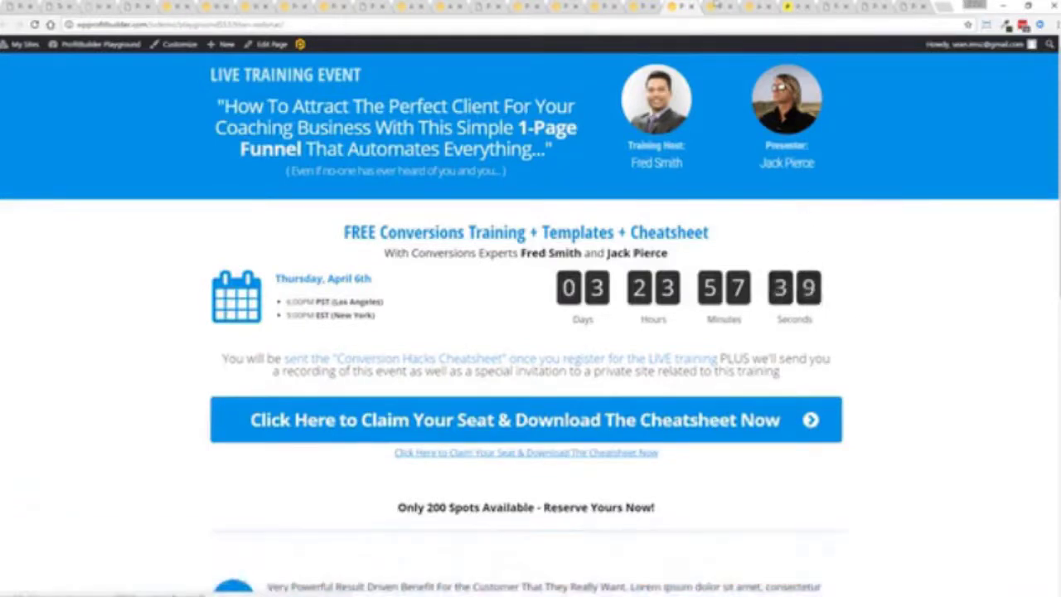
key(ctrl+Tab)
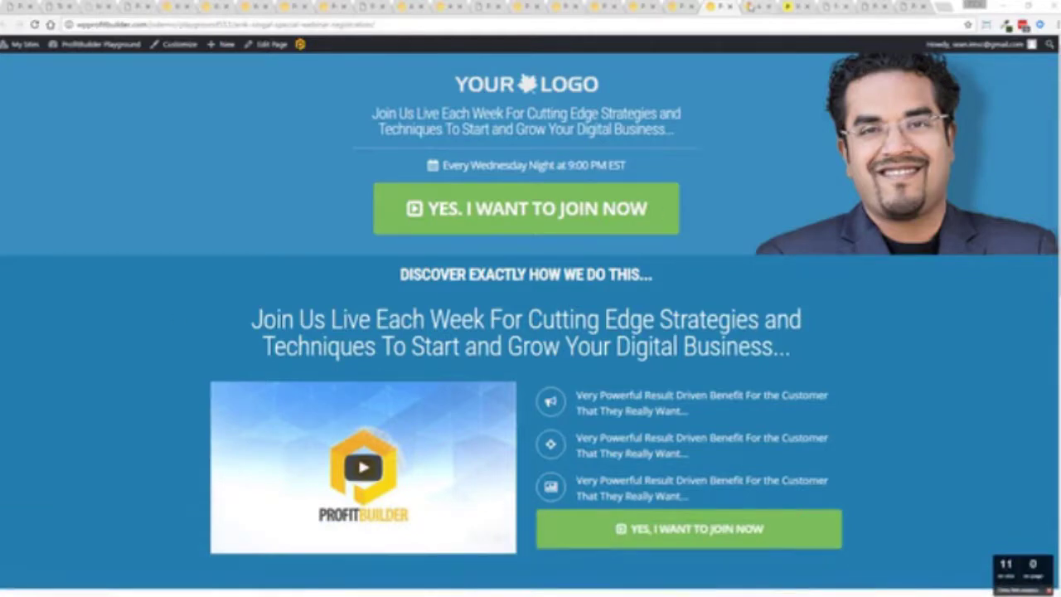
click(750, 7)
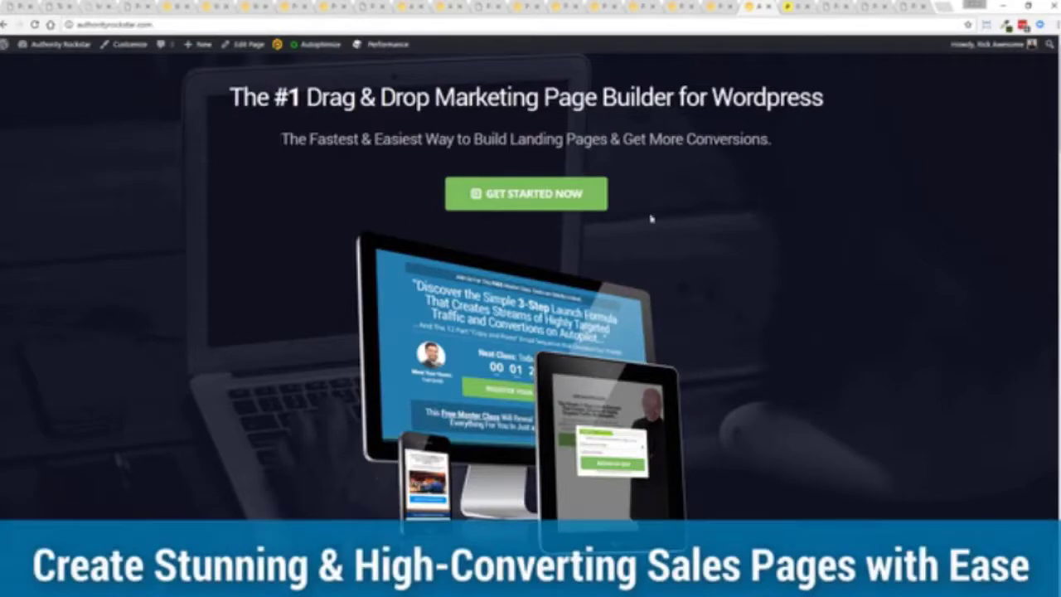
click(386, 321)
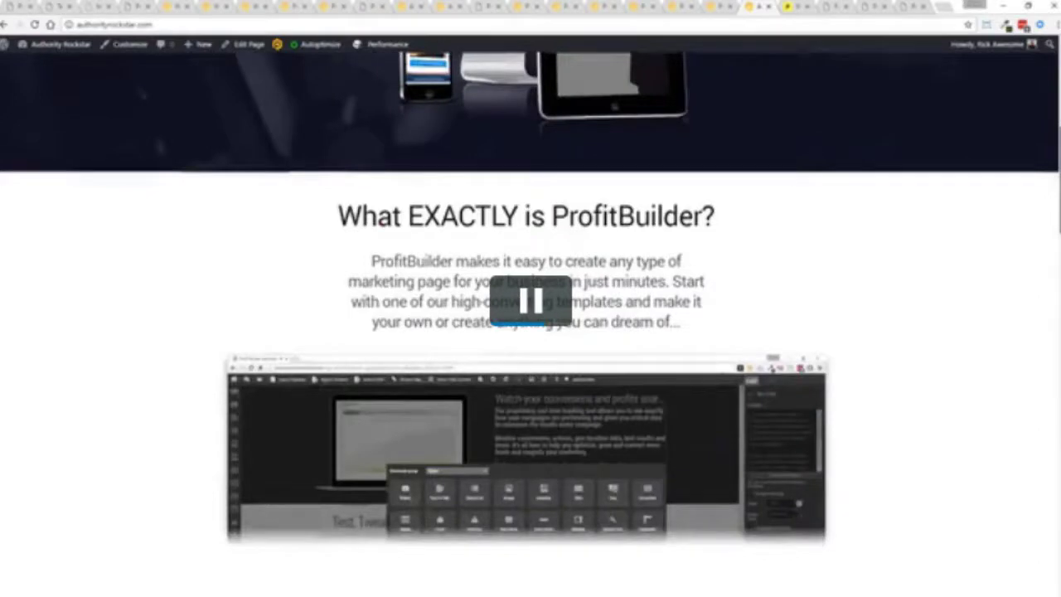
scroll(531, 331, down, 2)
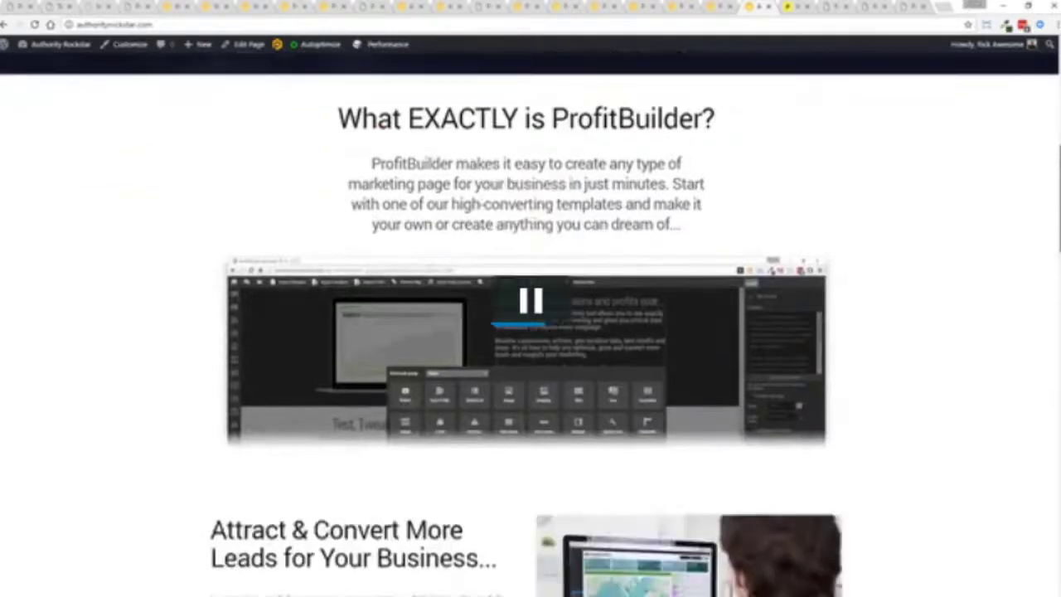
scroll(945, 352, down, 2)
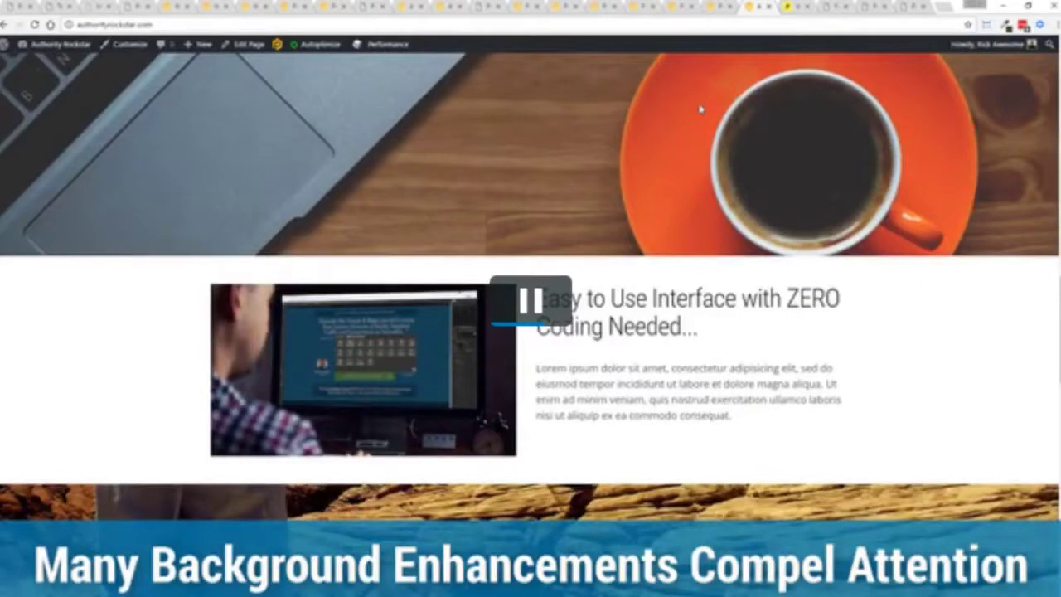
scroll(430, 135, down, 5)
scroll(427, 166, down, 1)
scroll(425, 199, down, 4)
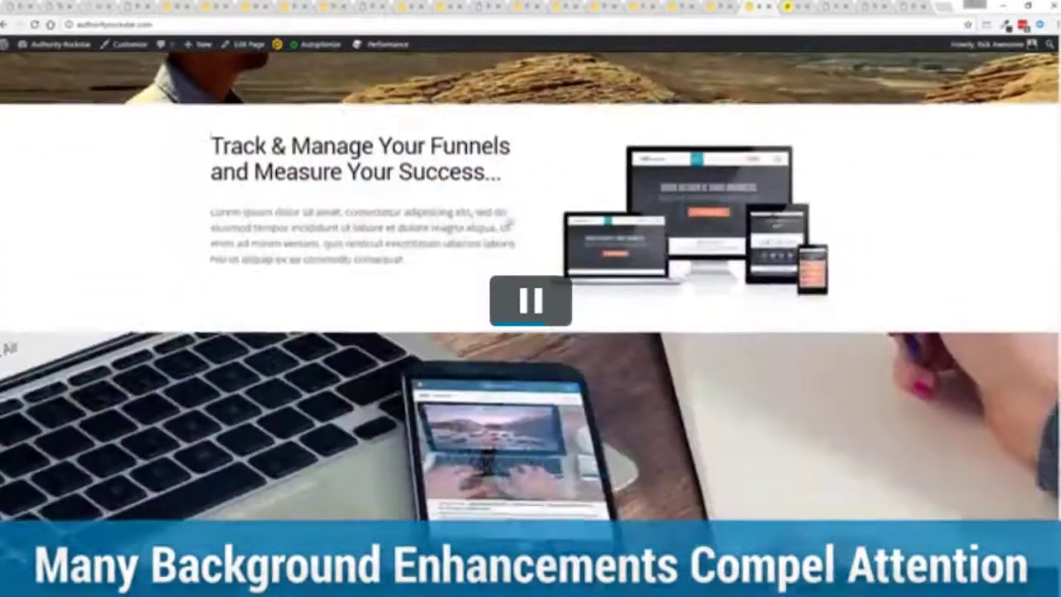
scroll(420, 235, down, 5)
scroll(421, 230, down, 3)
scroll(422, 229, down, 3)
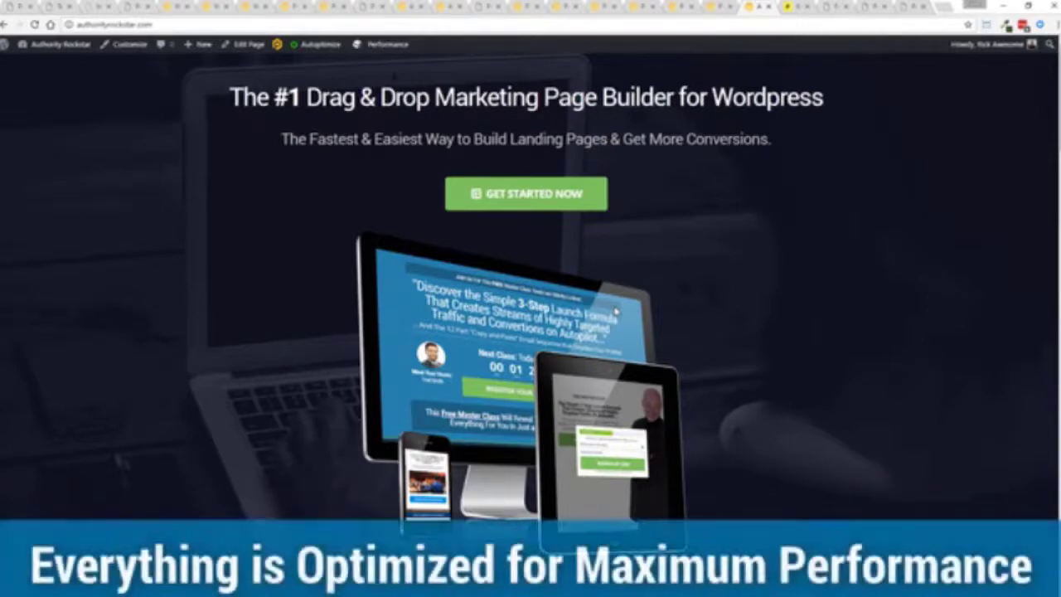
scroll(635, 248, down, 4)
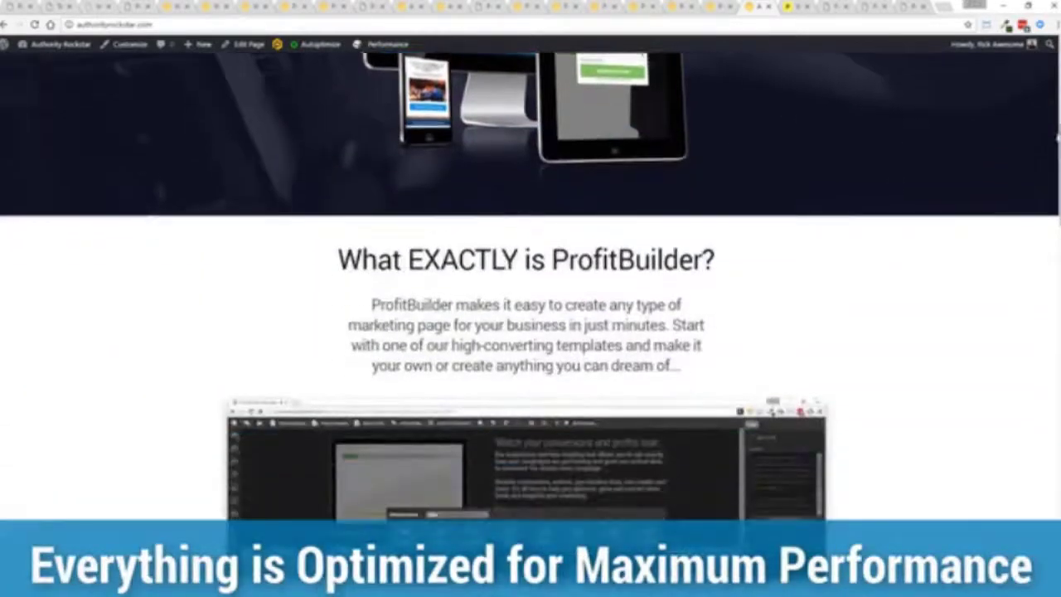
scroll(531, 332, down, 4)
scroll(530, 332, down, 5)
scroll(530, 332, down, 5)
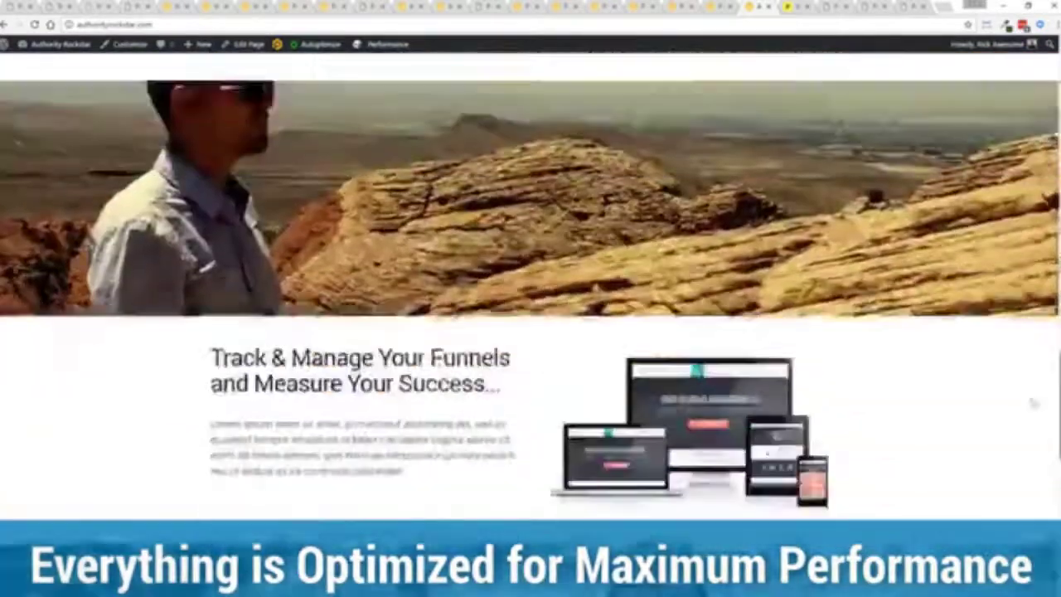
scroll(530, 332, down, 5)
scroll(530, 331, up, 10)
scroll(531, 331, up, 5)
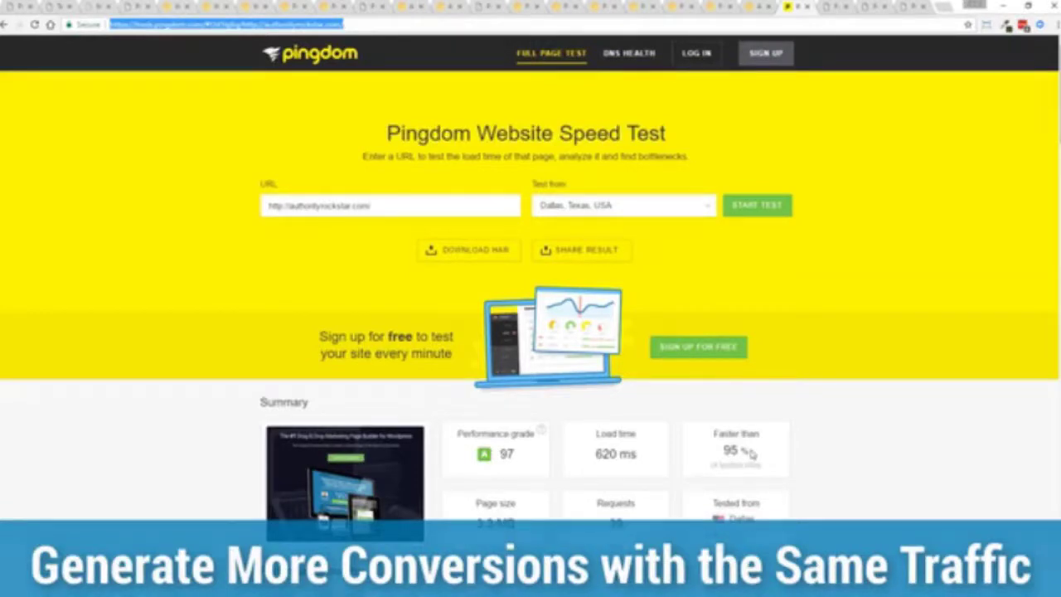
- Highlight the 620 ms load time, then rerun the Pingdom test for authorityrockstar.com
drag(638, 454, 595, 456)
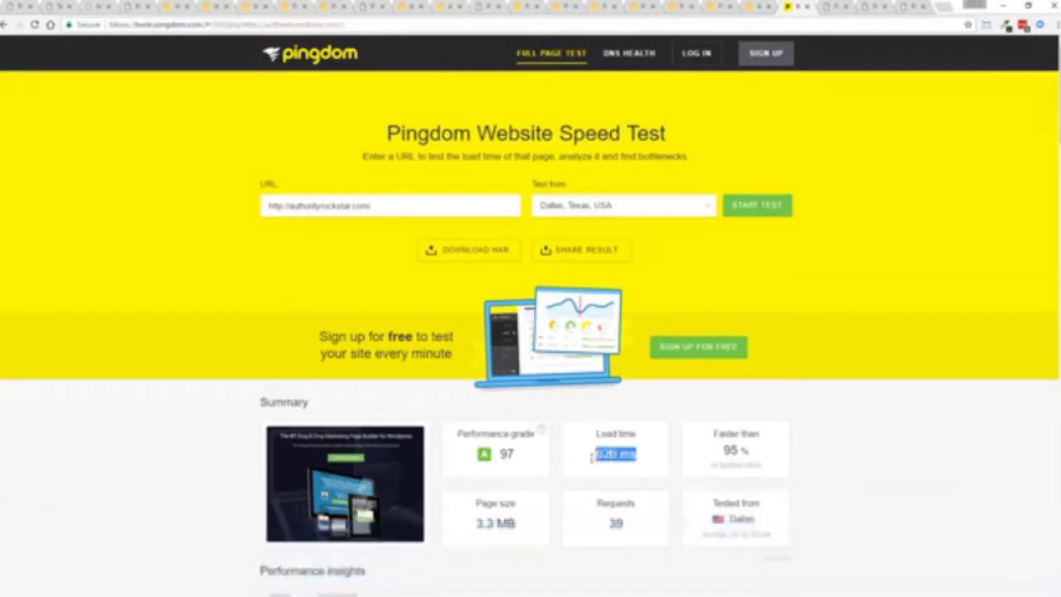
click(850, 469)
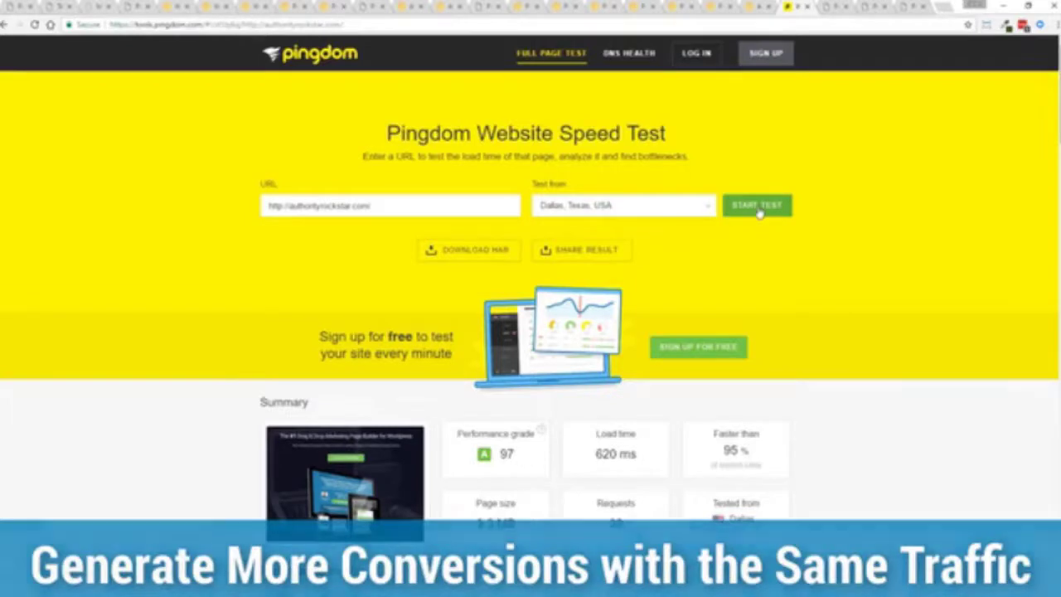
click(757, 206)
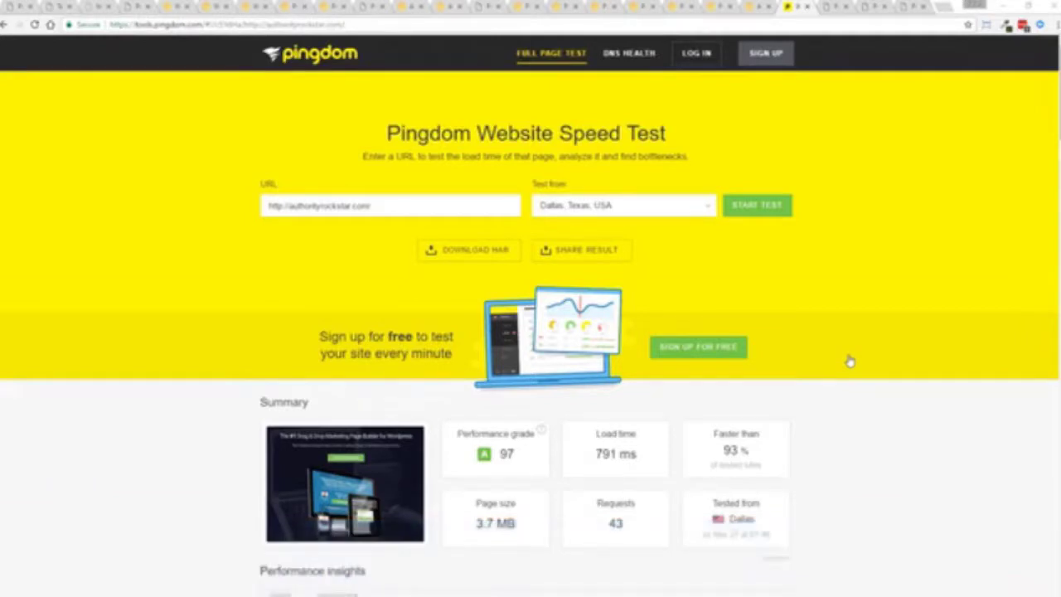
- Switch to the Funnels admin tab showing Krystal Clear and Titan Bootcamp stats
click(836, 8)
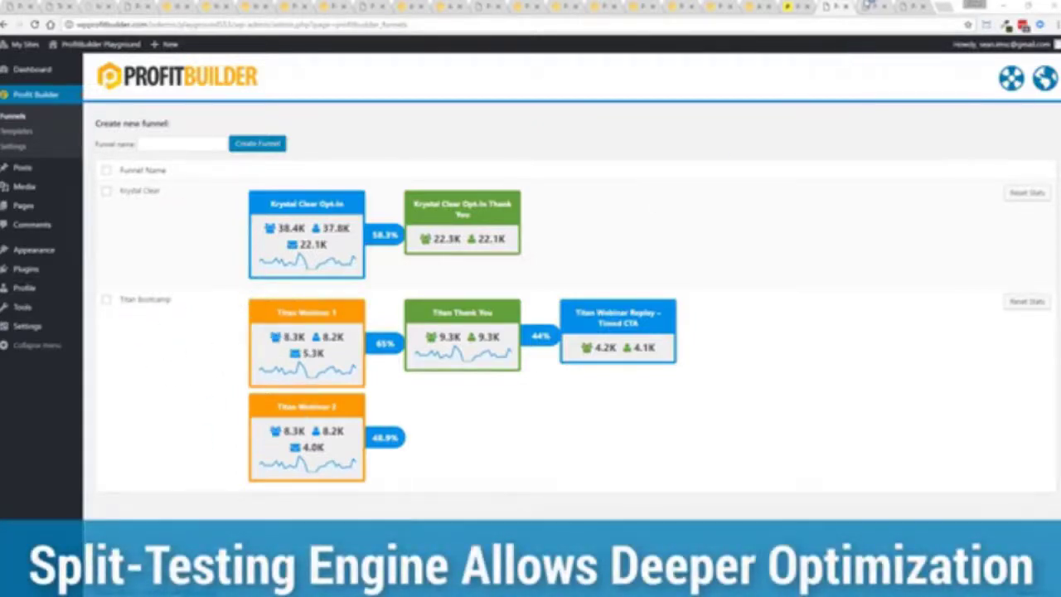
click(857, 7)
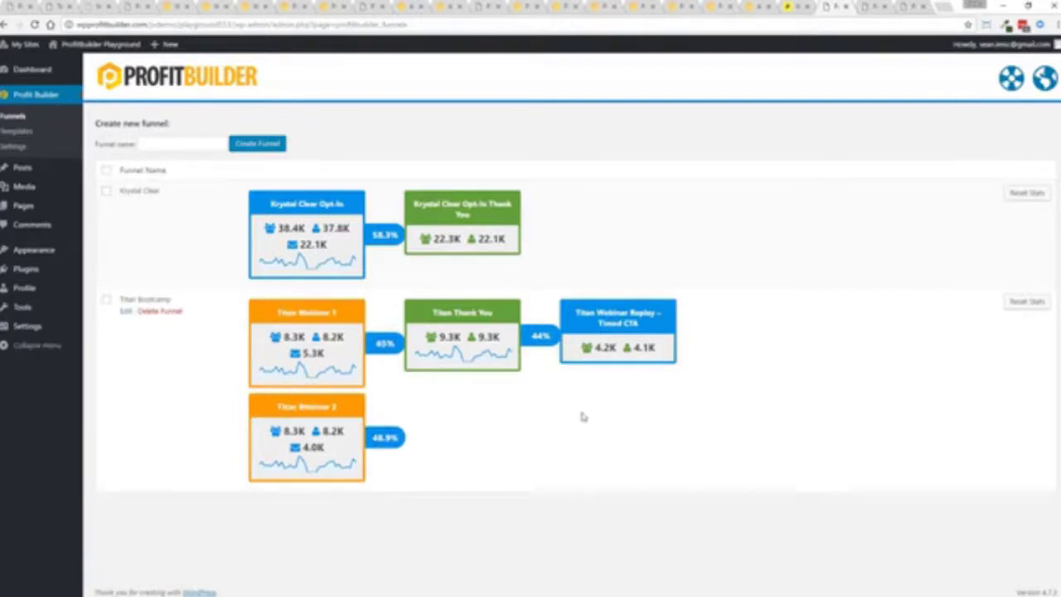
click(715, 6)
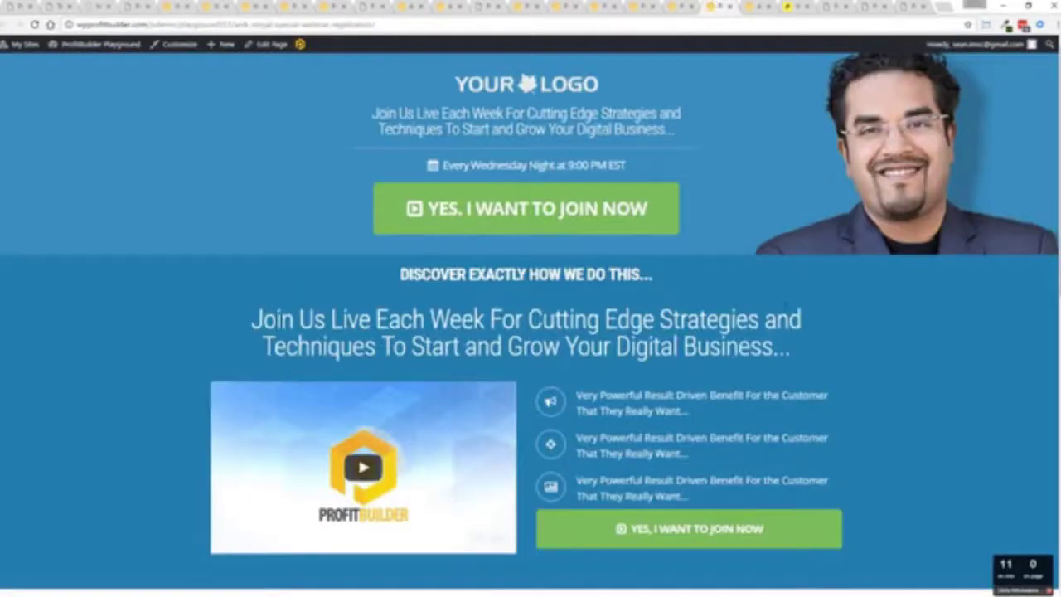
click(300, 45)
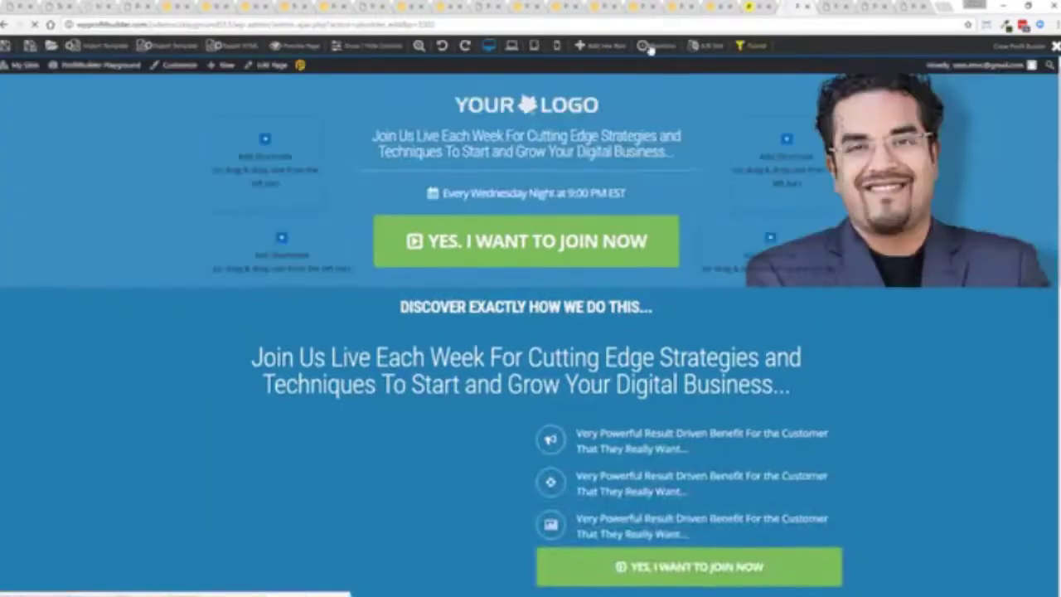
click(711, 48)
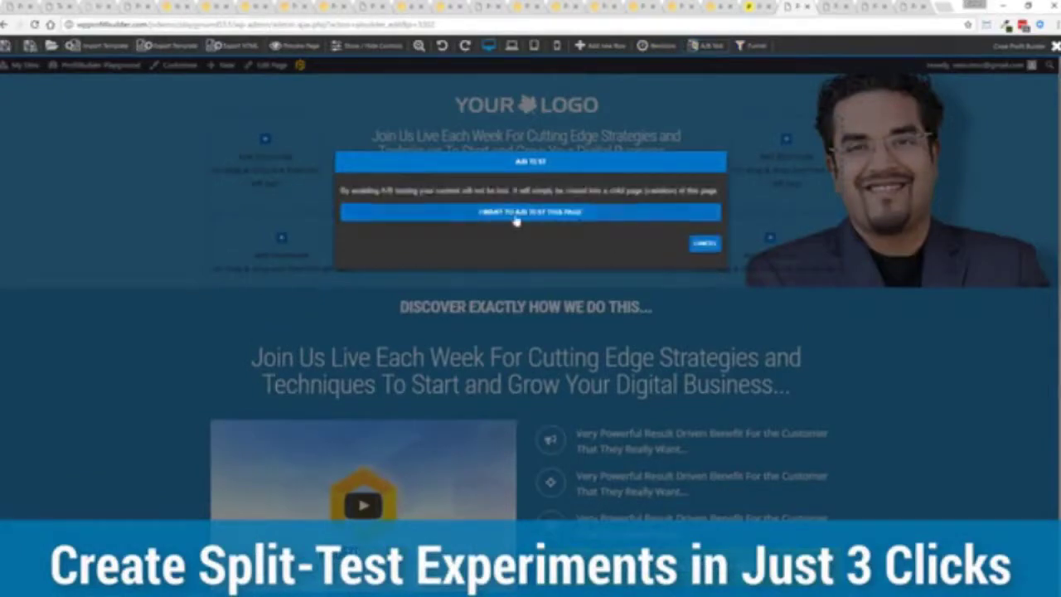
click(515, 214)
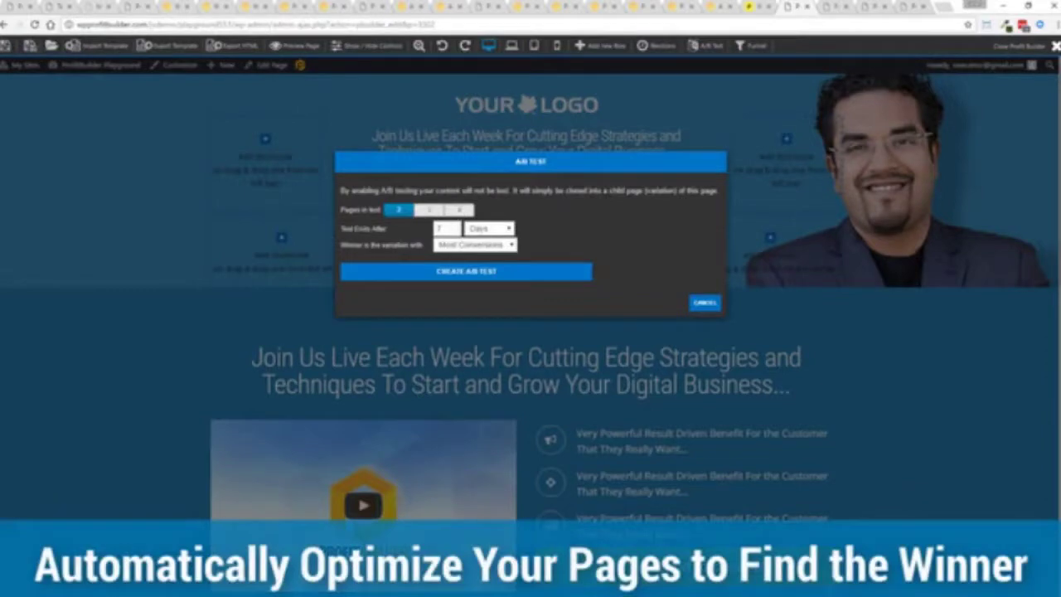
mouse_move(446, 229)
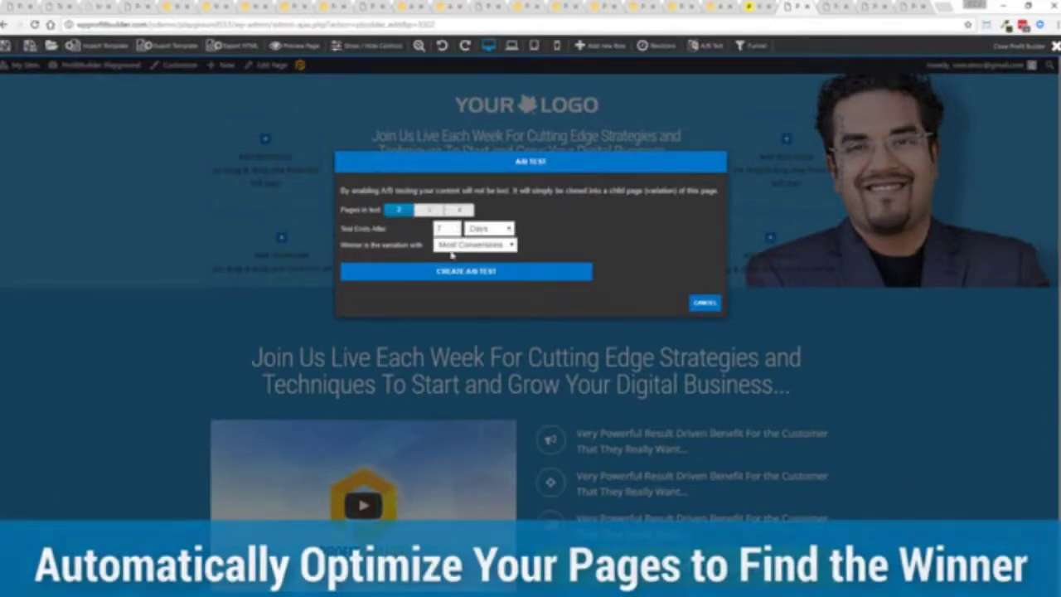
click(503, 245)
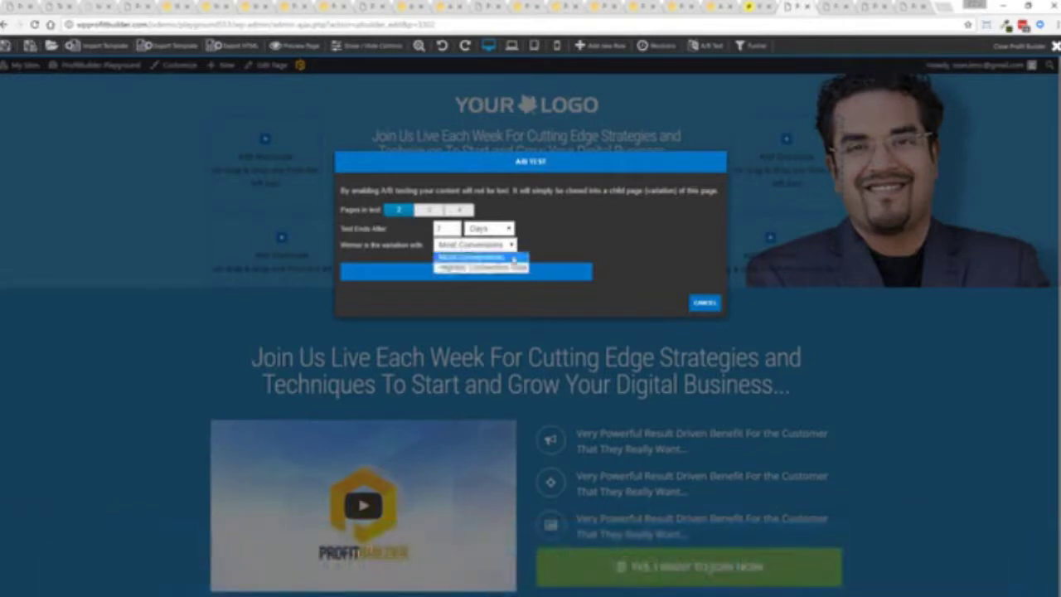
click(551, 244)
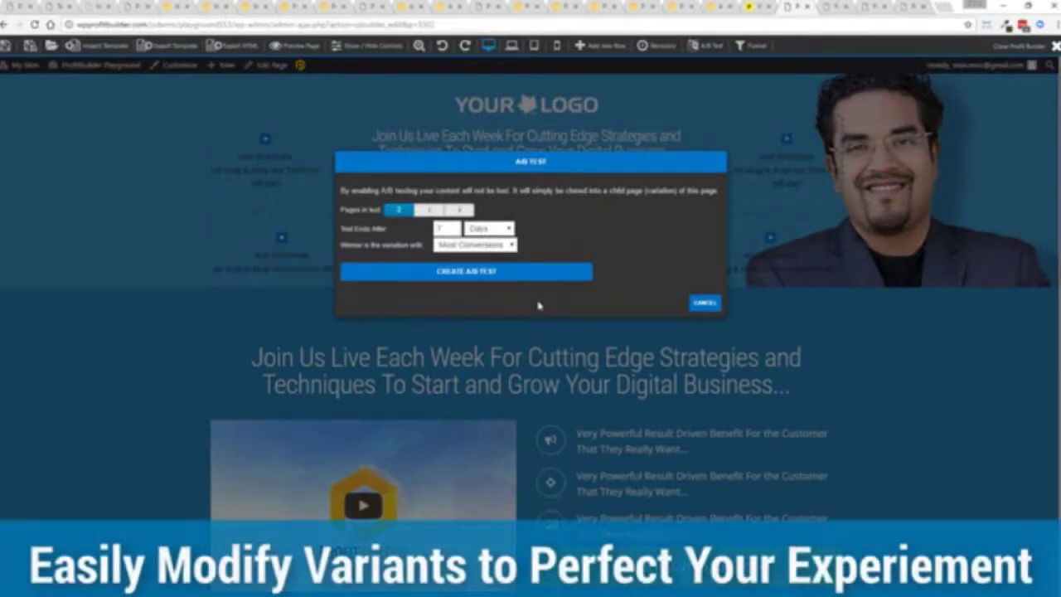
click(704, 303)
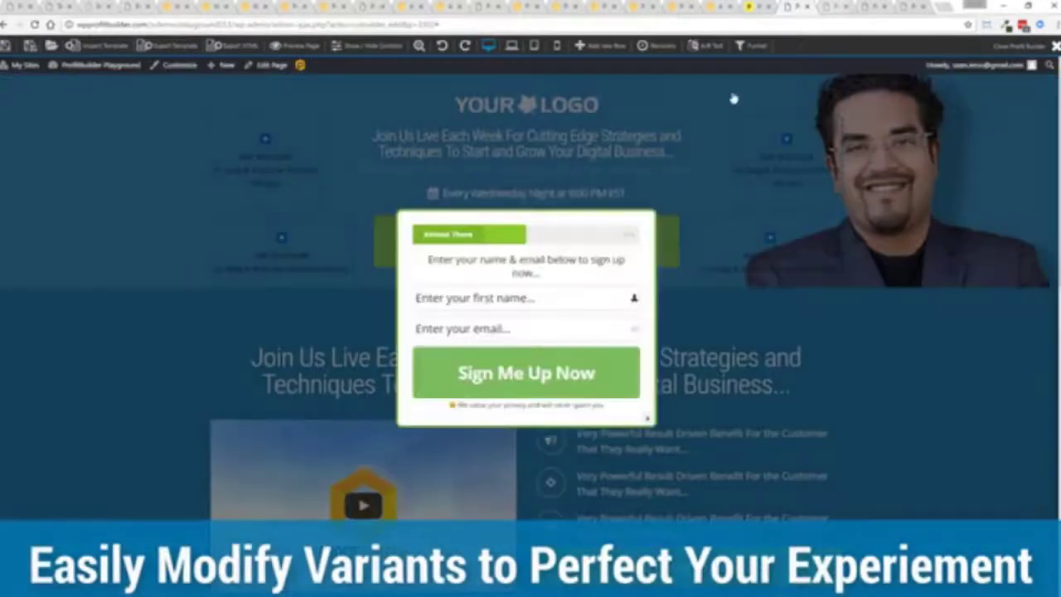
- Dismiss the sign-up popup and create a new funnel named 'Test Funnel'
click(647, 417)
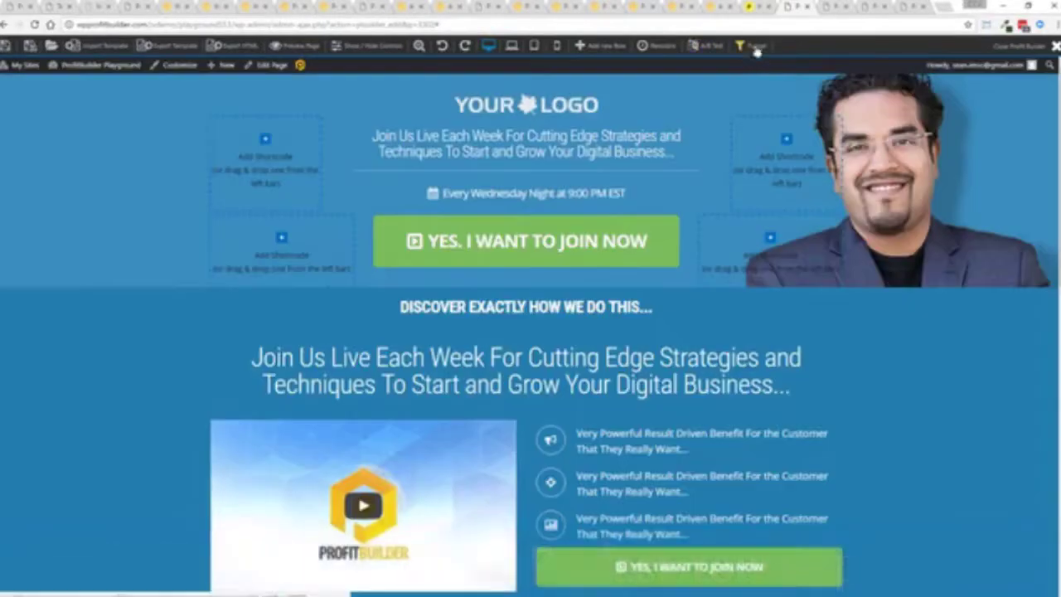
click(756, 47)
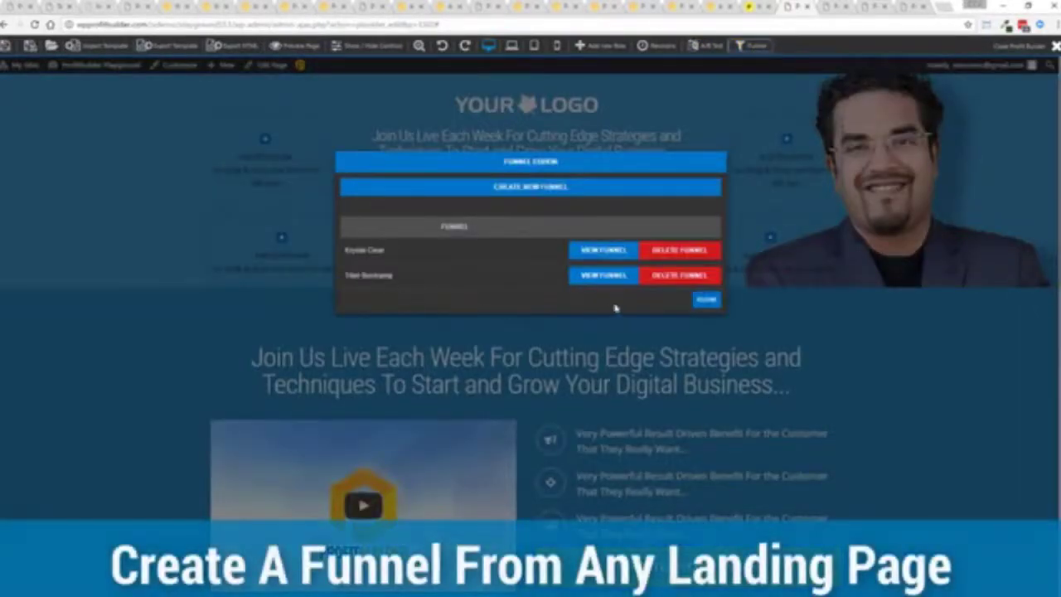
click(516, 187)
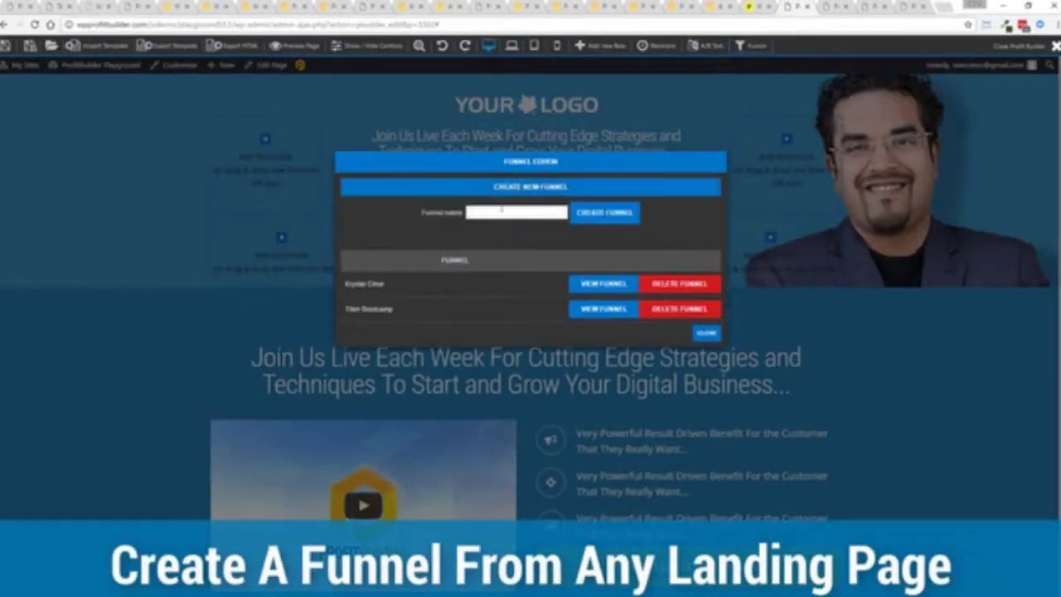
text(Test Funnel)
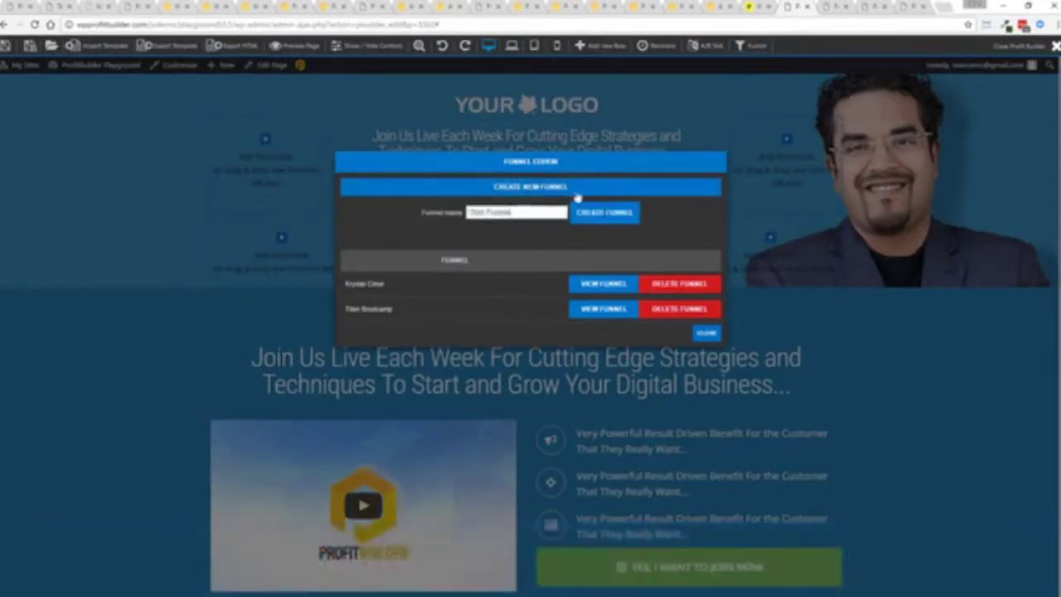
click(603, 214)
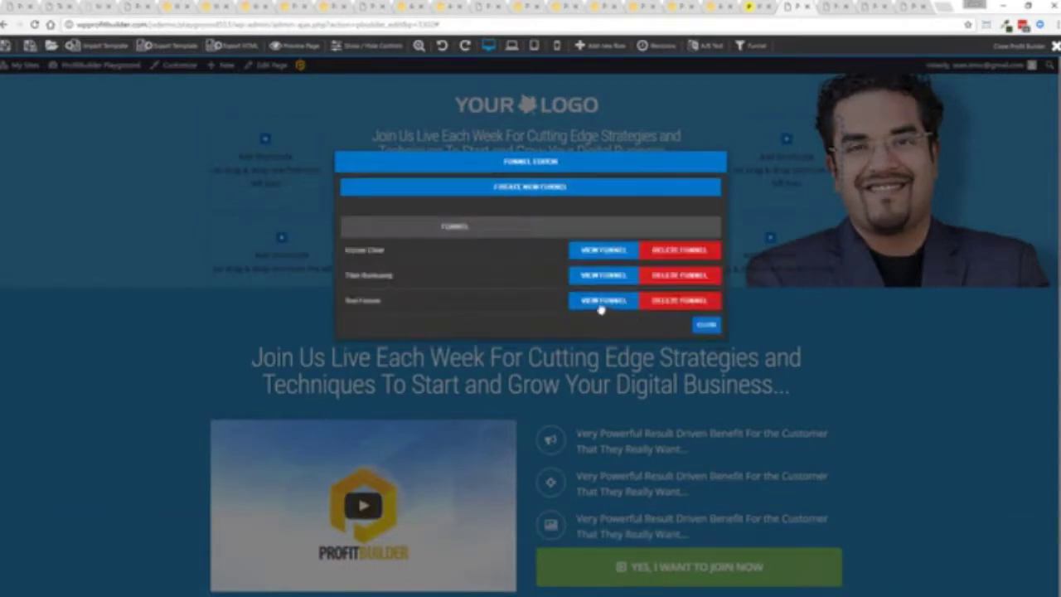
- Add the current webinar registration page to Test Funnel and close the funnel editor
click(602, 302)
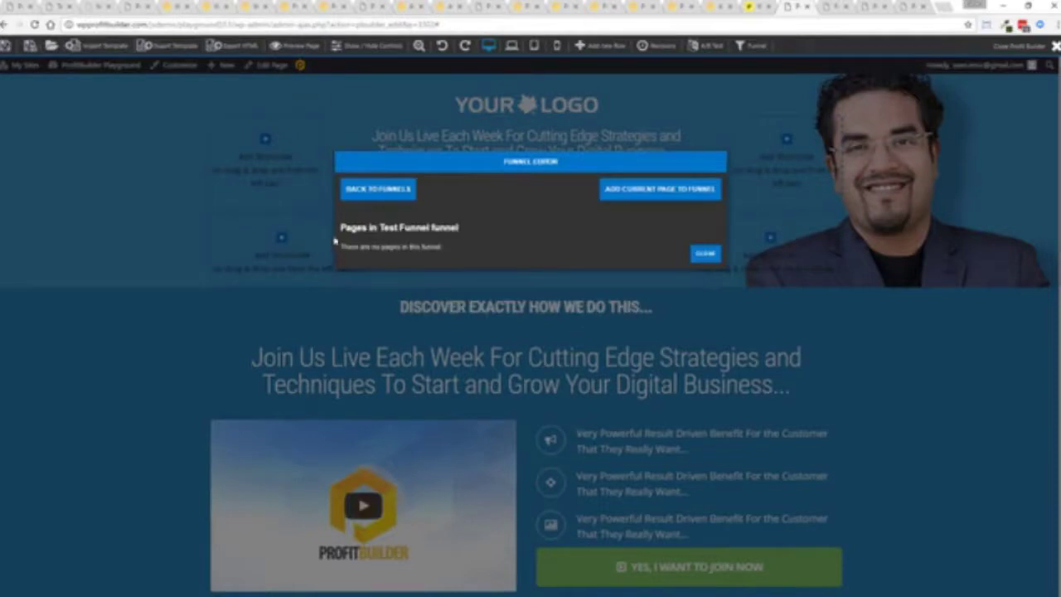
click(656, 193)
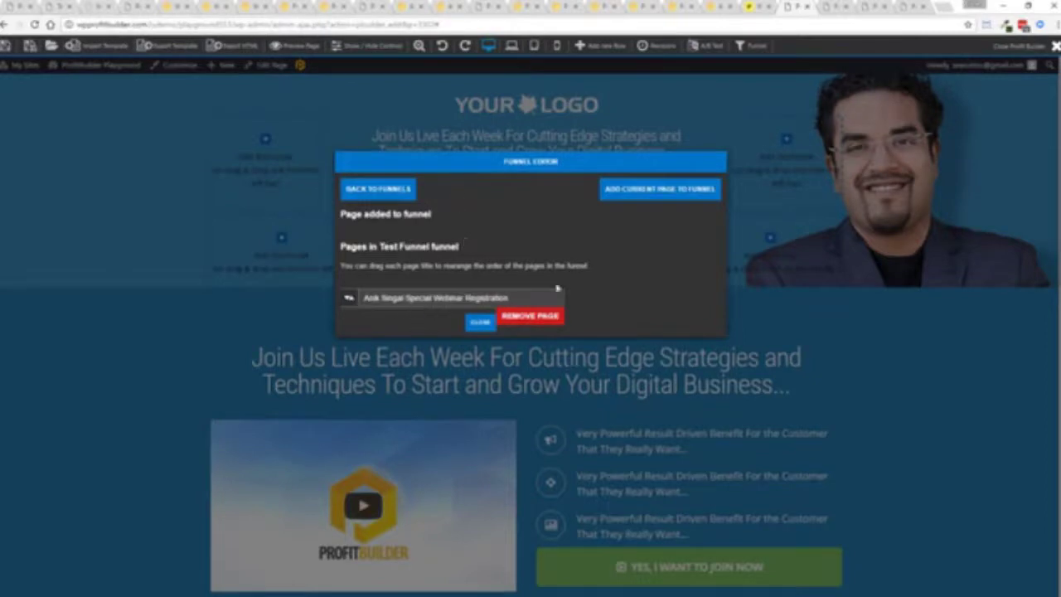
click(481, 323)
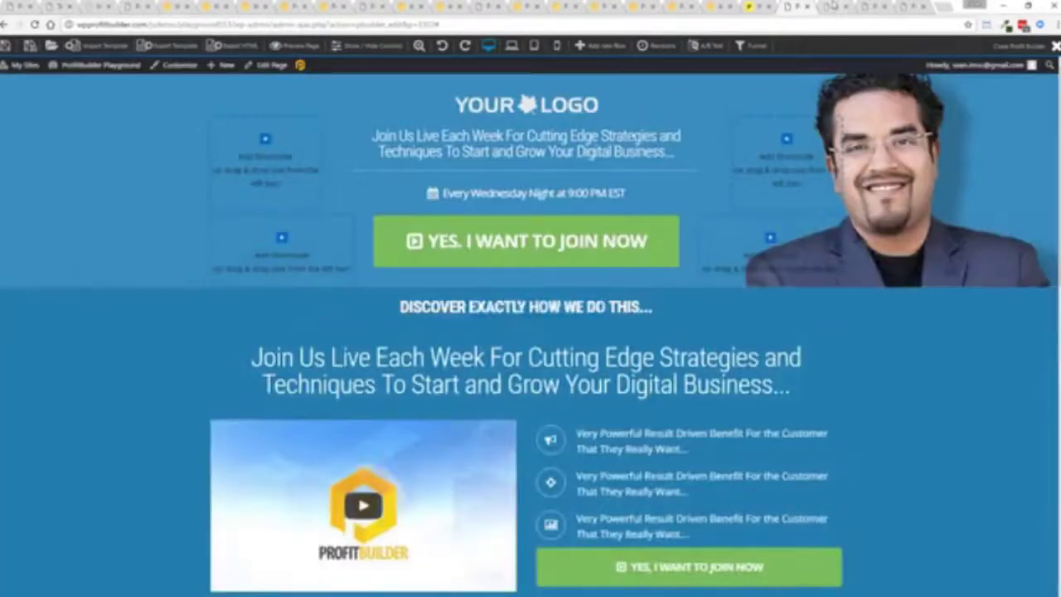
- Reload the funnels dashboard to show Test Funnel, then edit Titan Bootcamp's page list
click(832, 7)
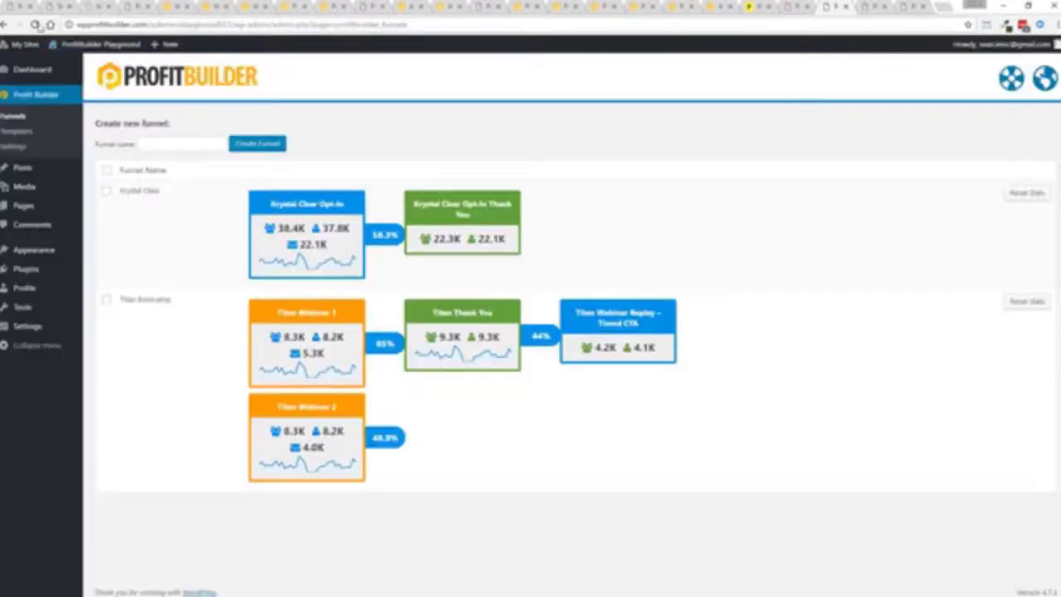
click(35, 25)
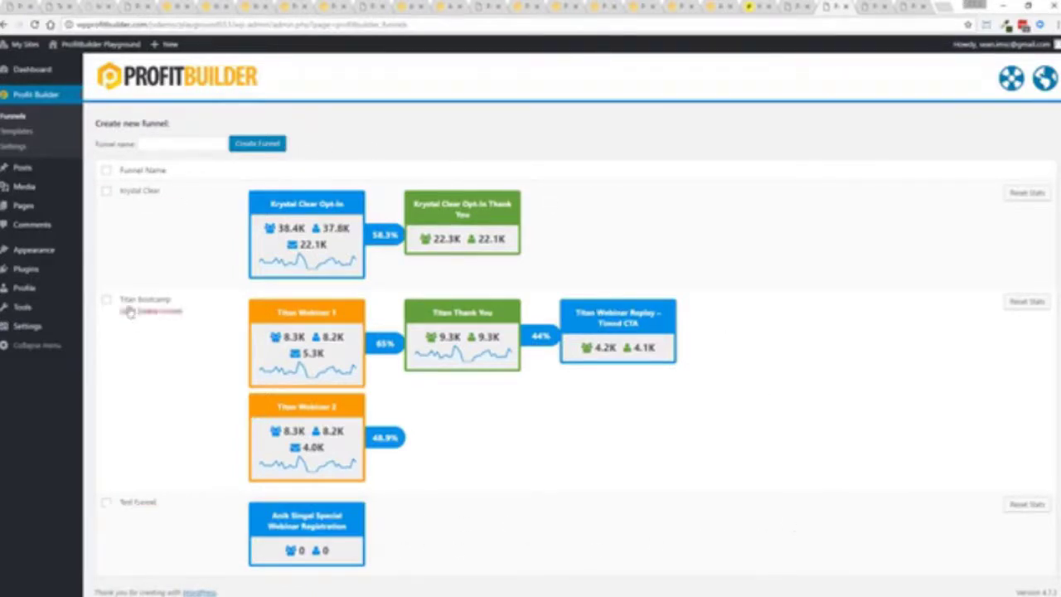
mouse_move(145, 300)
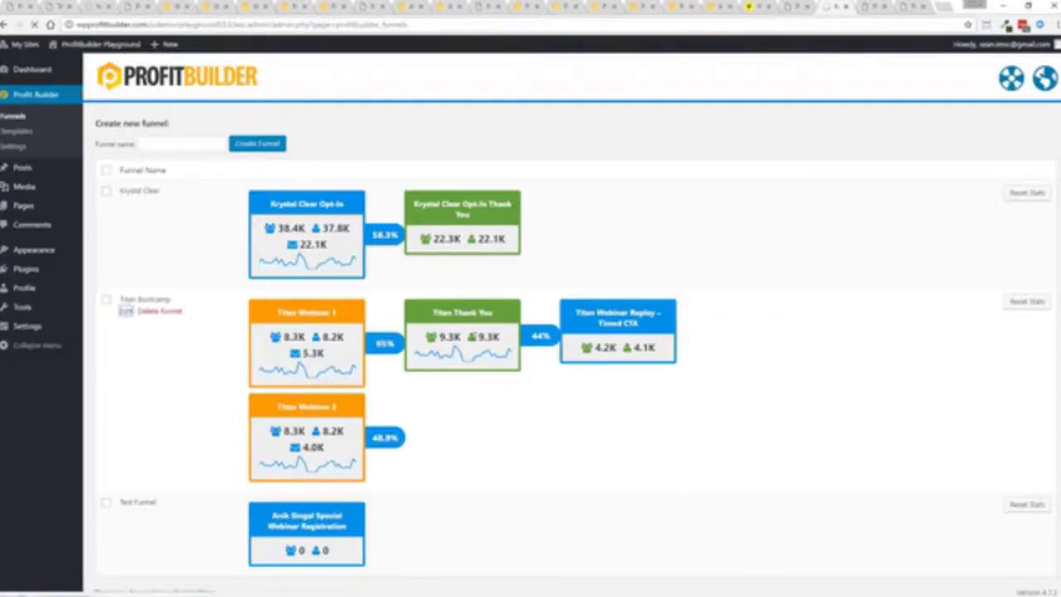
click(125, 312)
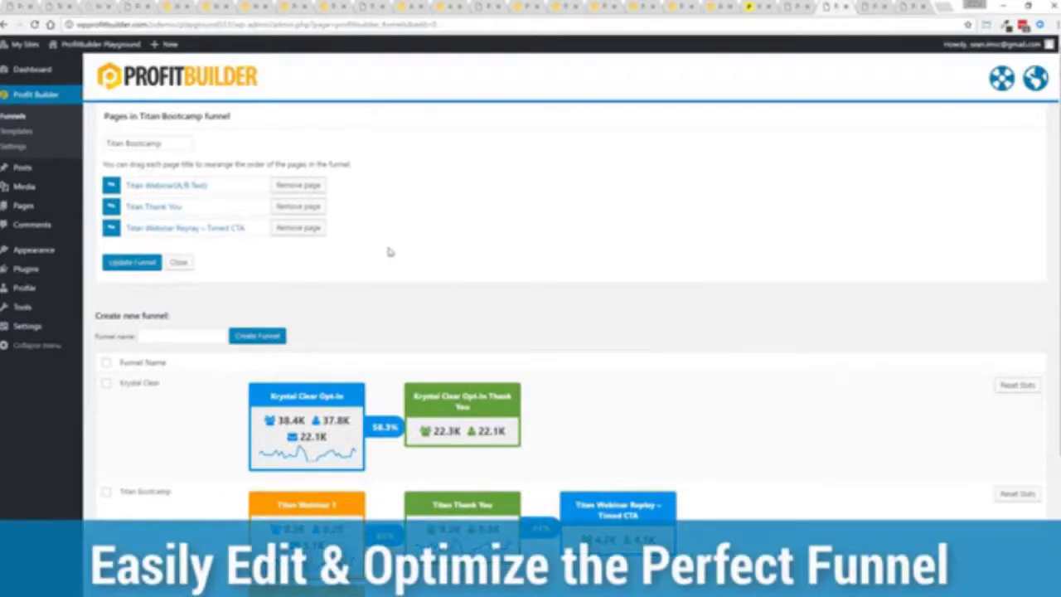
- Open the Titan Webinar page's edit screen and review its A/B Test and Funnel boxes
click(178, 262)
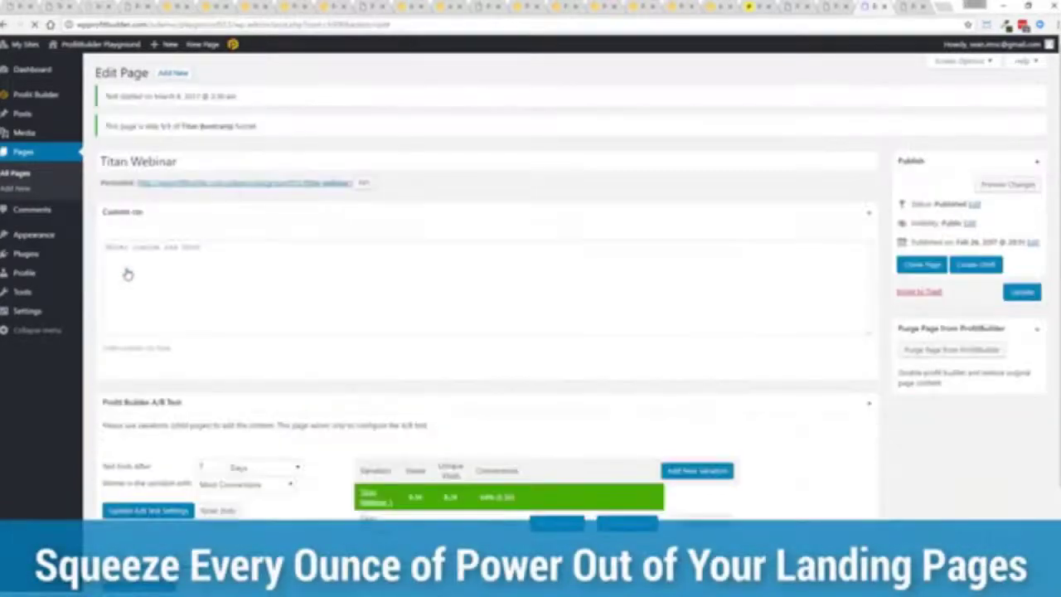
scroll(452, 222, down, 2)
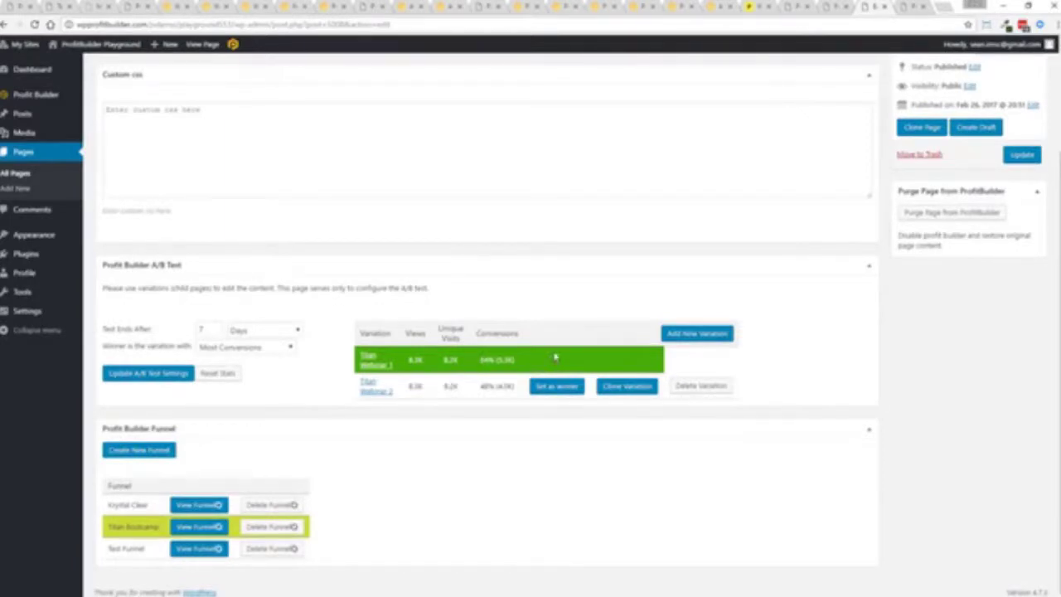
scroll(553, 356, up, 3)
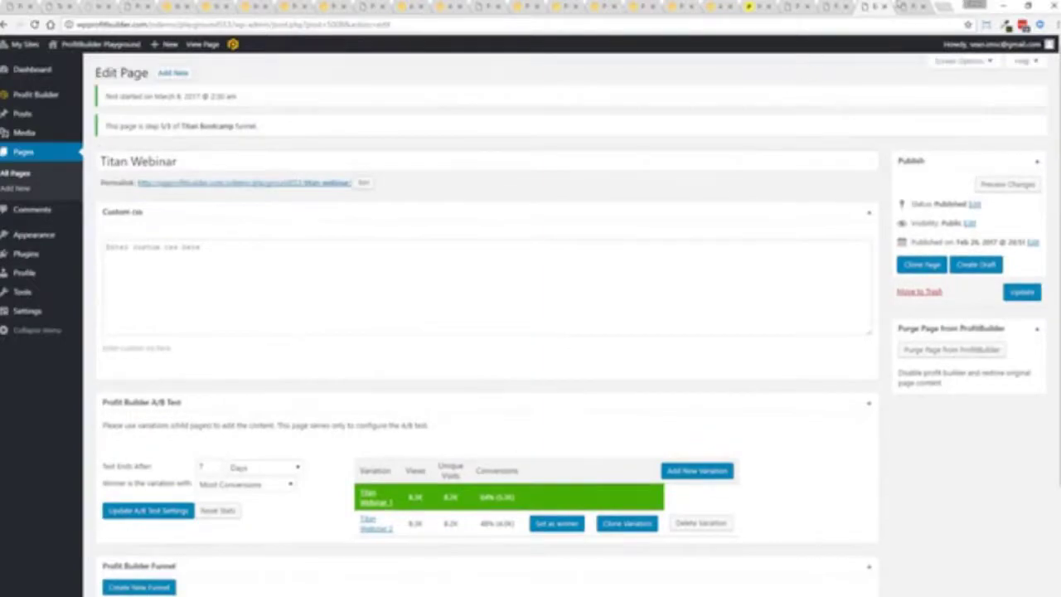
- Switch browser tabs to the Profit Builder Templates gallery
click(912, 6)
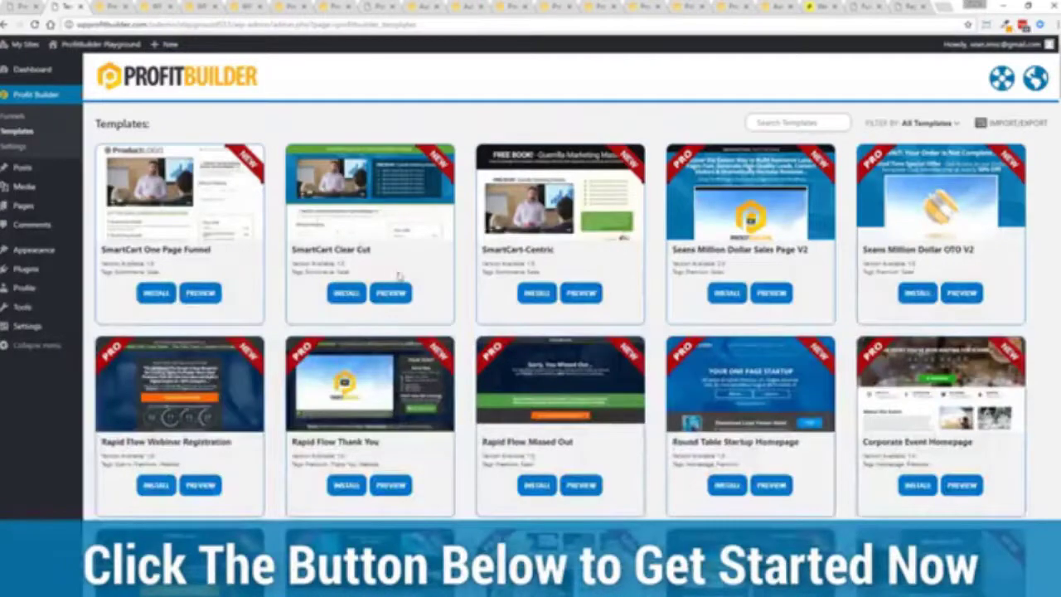
- Scroll through the Templates grid listing SmartCart, Rapid Flow and other templates
scroll(398, 276, down, 1)
scroll(397, 276, down, 1)
scroll(396, 279, down, 1)
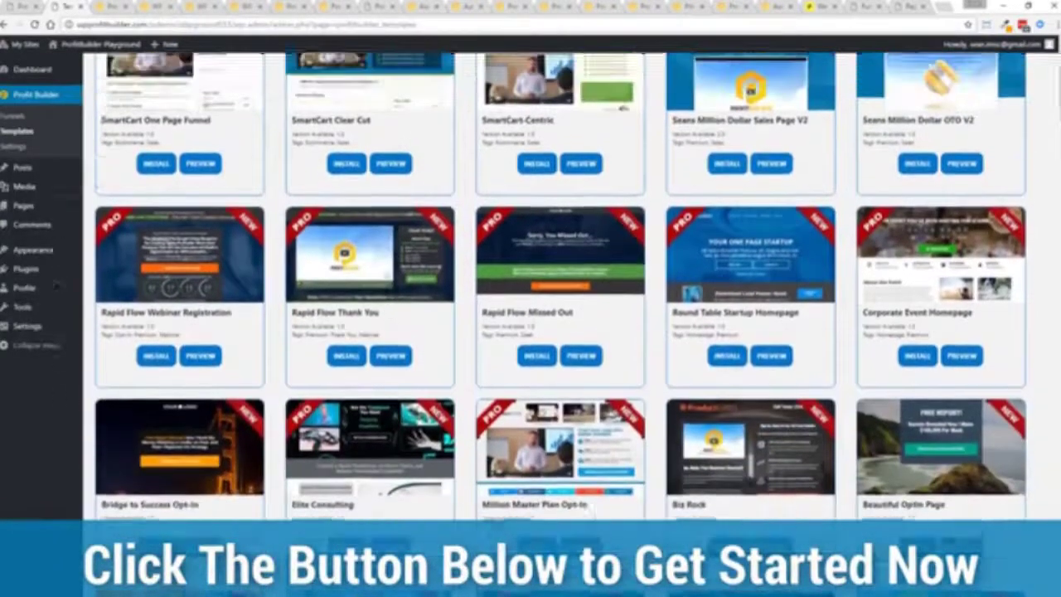
scroll(387, 281, up, 2)
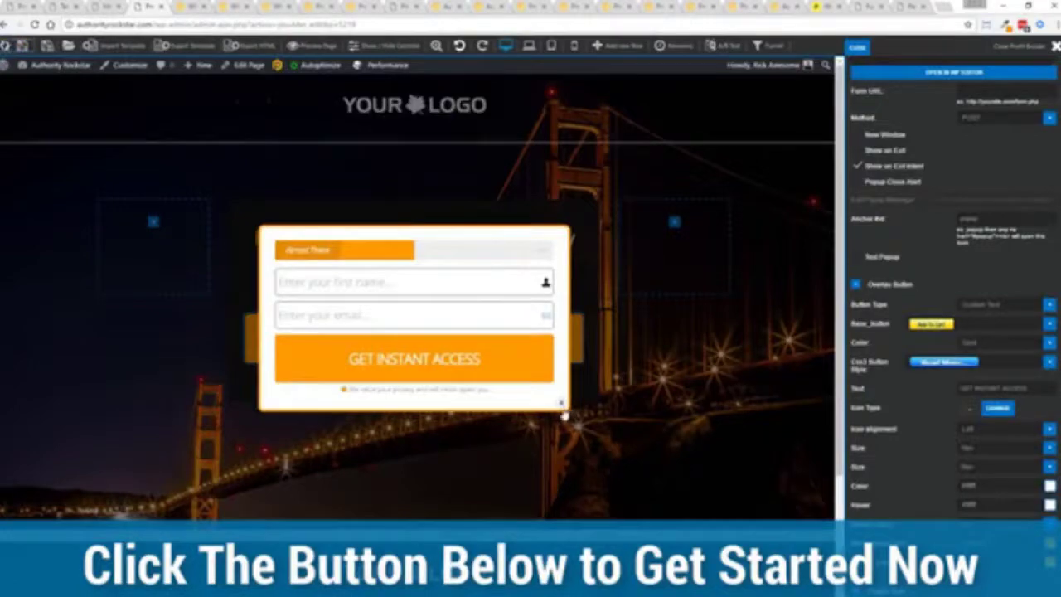
- Dismiss the opt-in popup, then try and close the free ebook sign-up popup
click(561, 404)
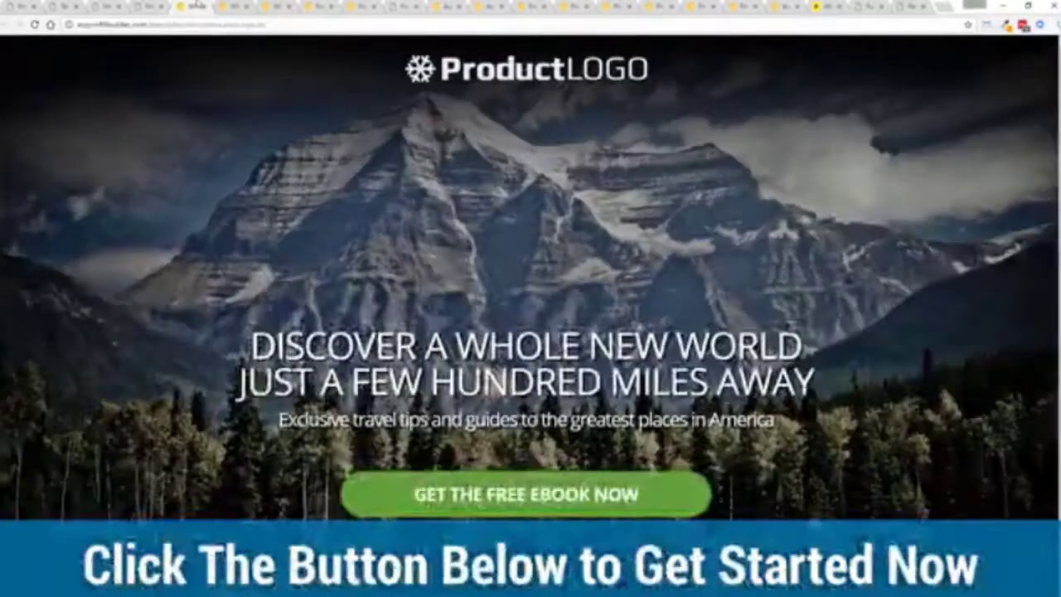
click(506, 484)
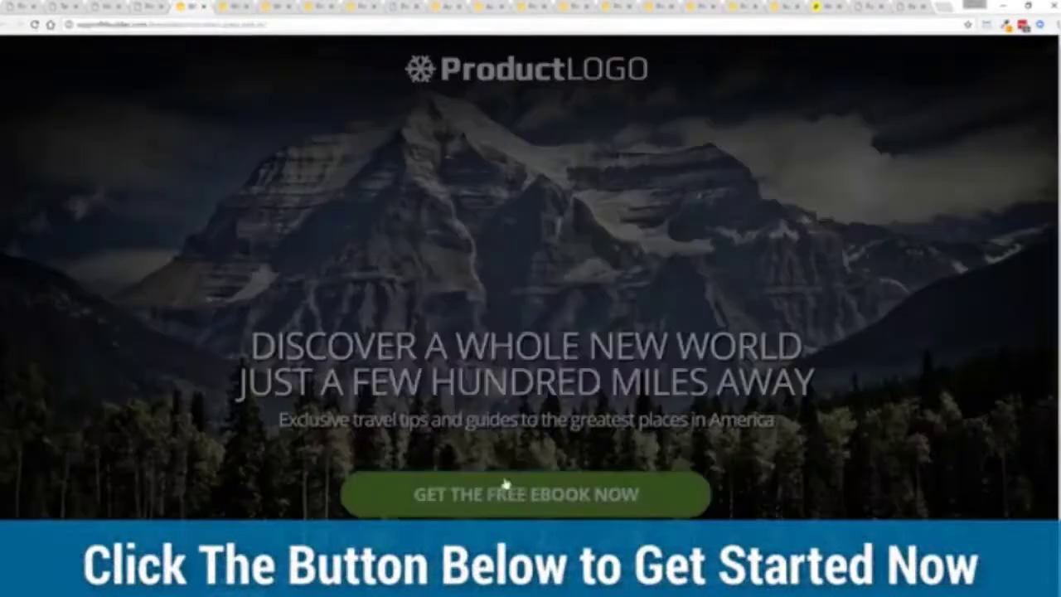
click(672, 394)
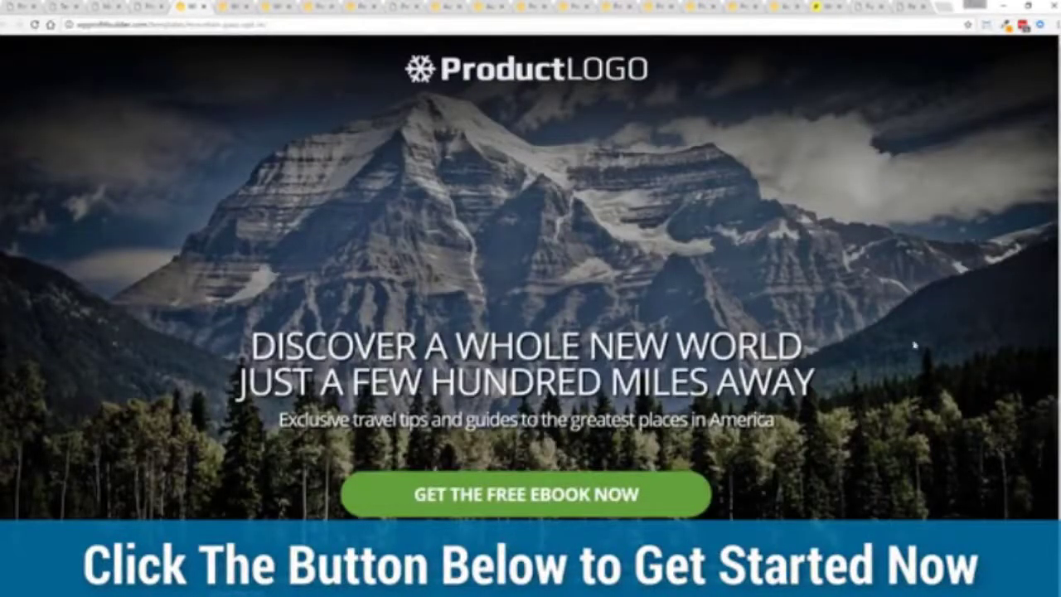
- Browse the Donahoe's restaurant, Facebook-leads and Free Master Class example landing pages
click(233, 8)
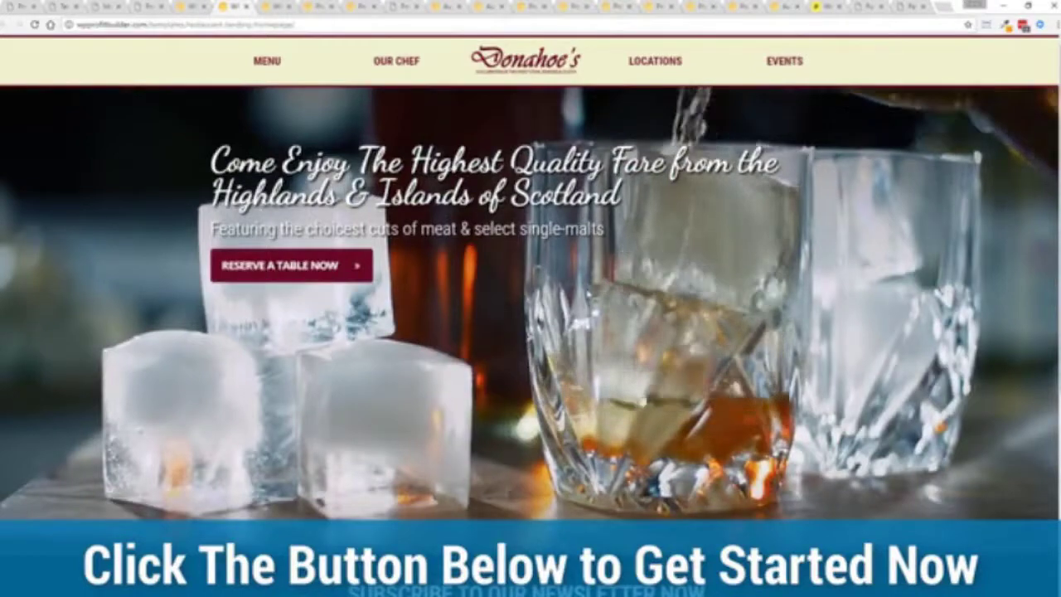
key(ctrl+Tab)
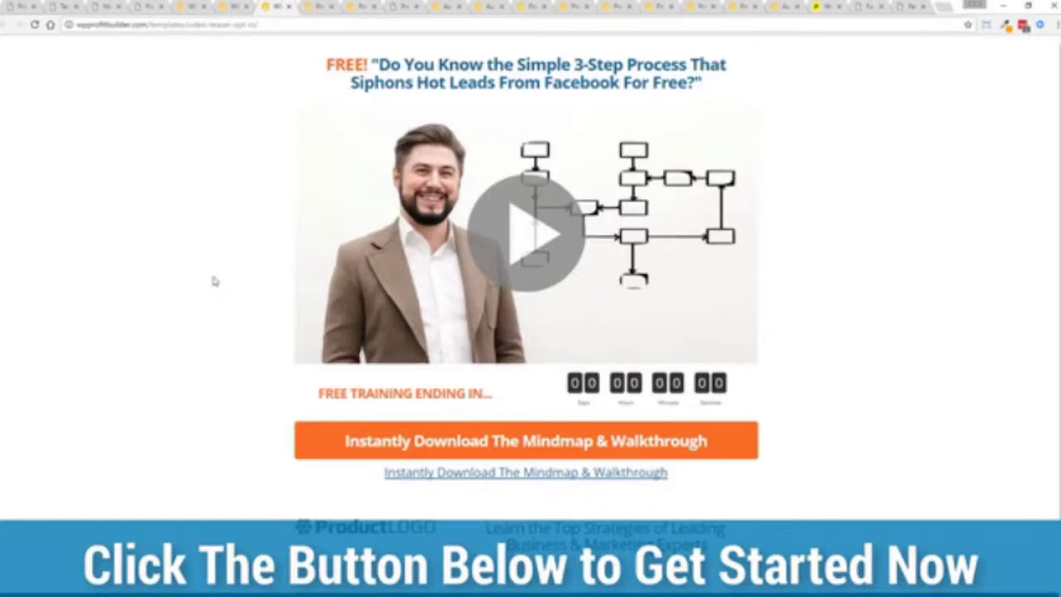
key(ctrl+Tab)
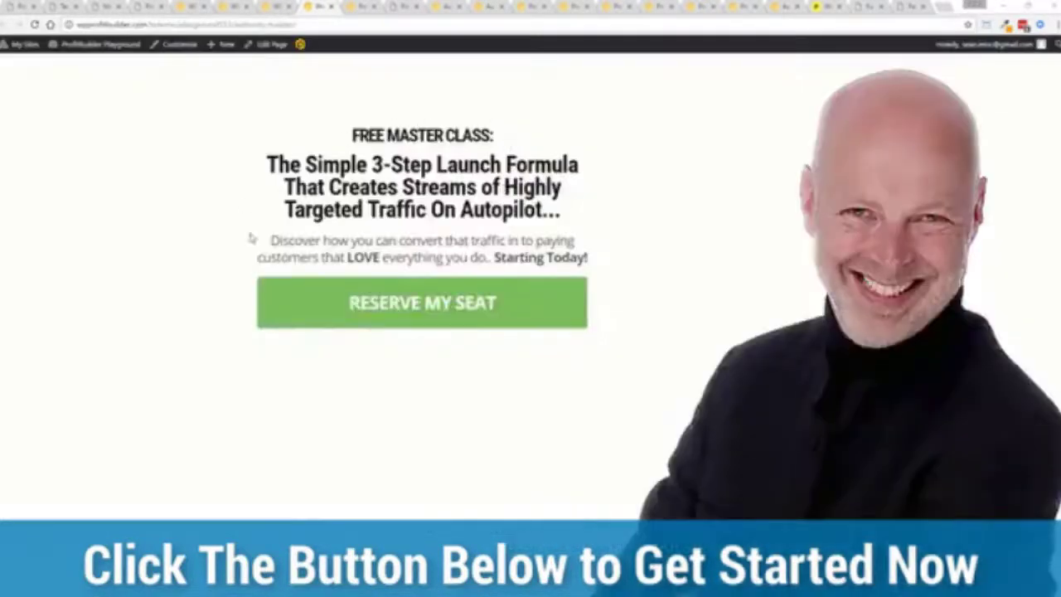